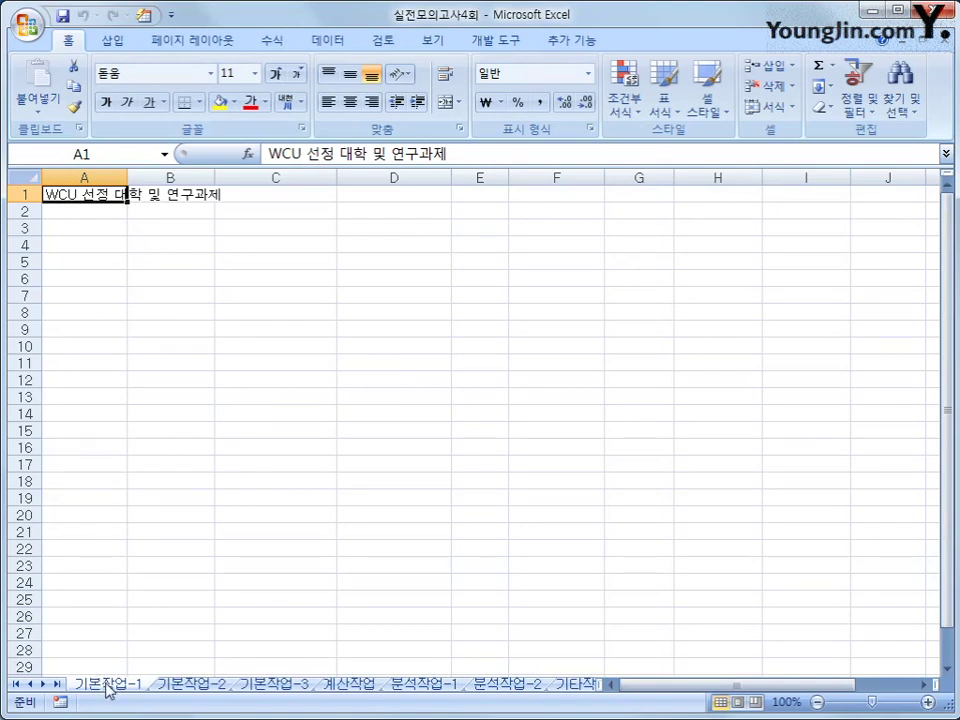
On sheet 기본작업-2, merge and center the title across A1:D1 and align it to the vertical middle
{"action": "left_click", "coordinate": [80, 227]}
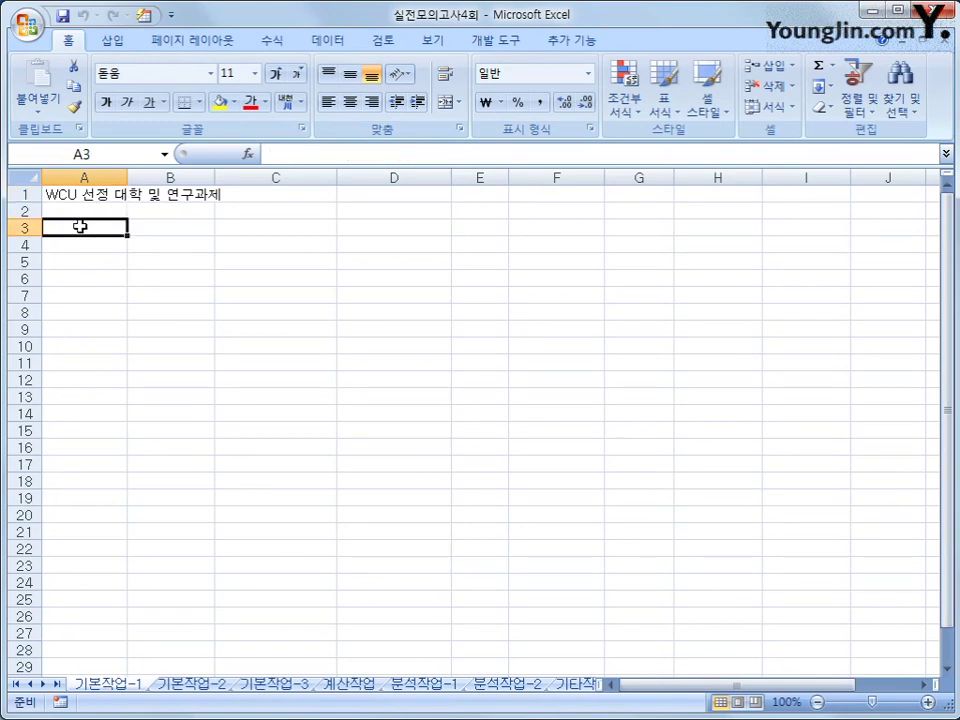
{"action": "left_click", "coordinate": [192, 685]}
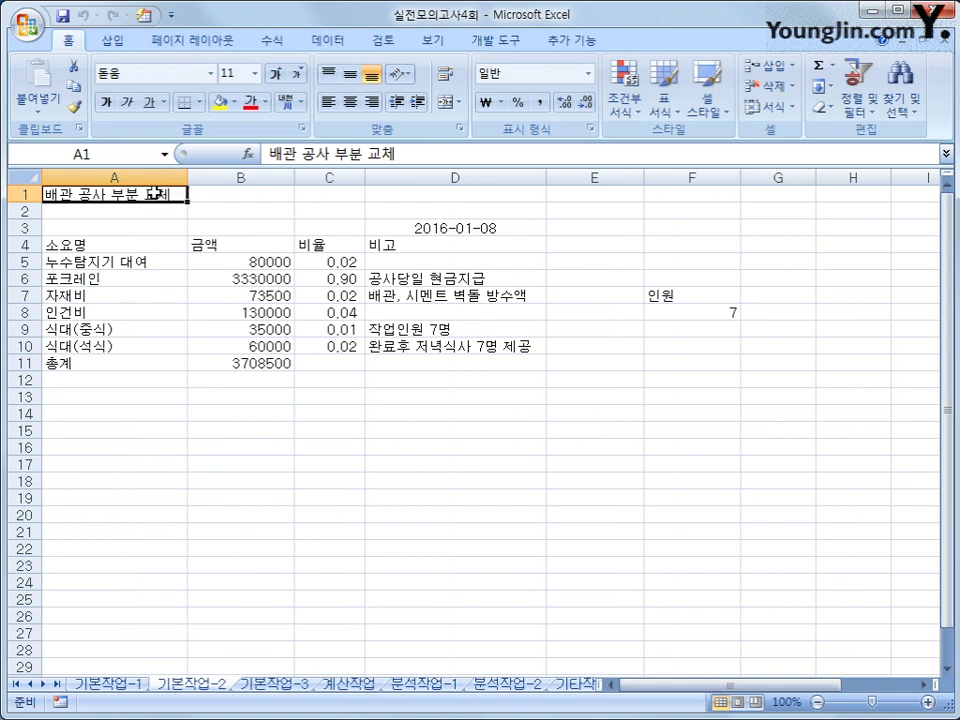
{"action": "left_click_drag", "start_coordinate": [152, 193], "coordinate": [426, 198]}
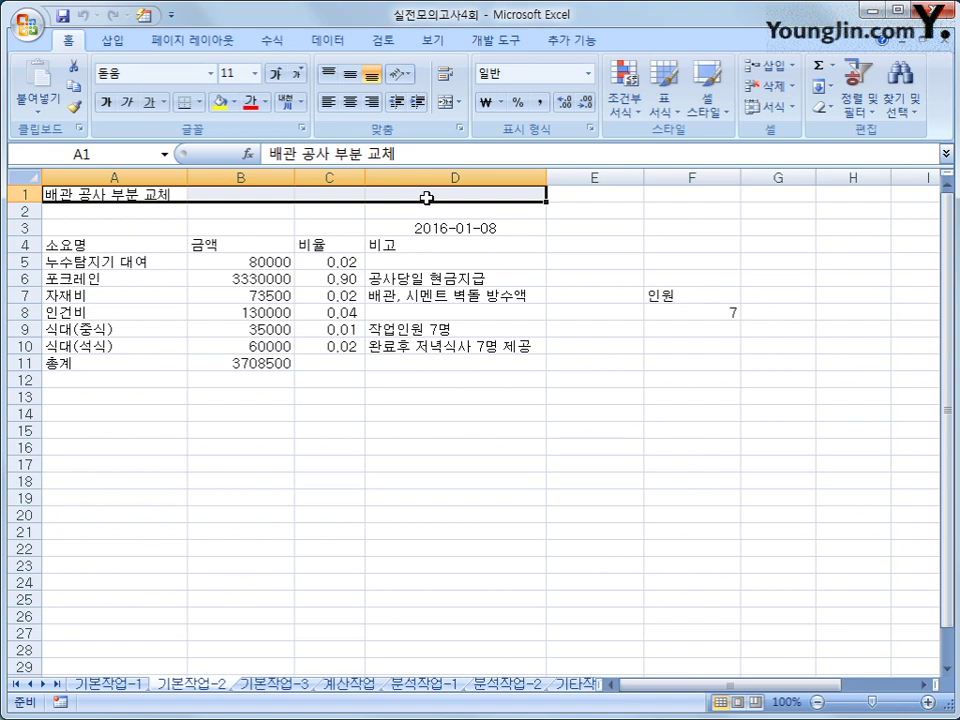
{"action": "left_click", "coordinate": [449, 110]}
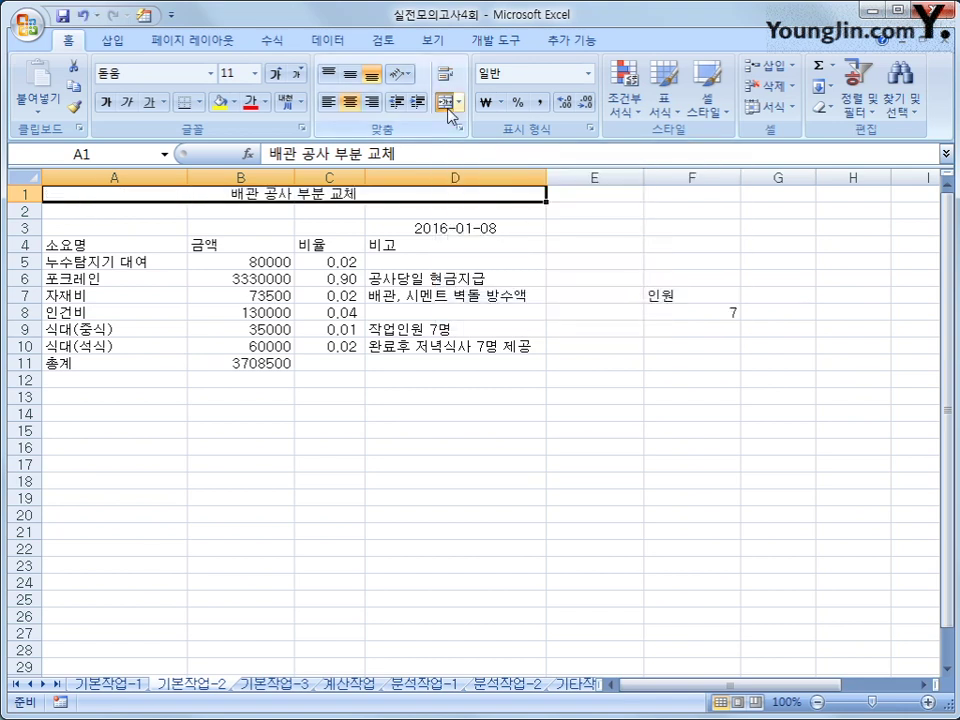
{"action": "left_click", "coordinate": [349, 82]}
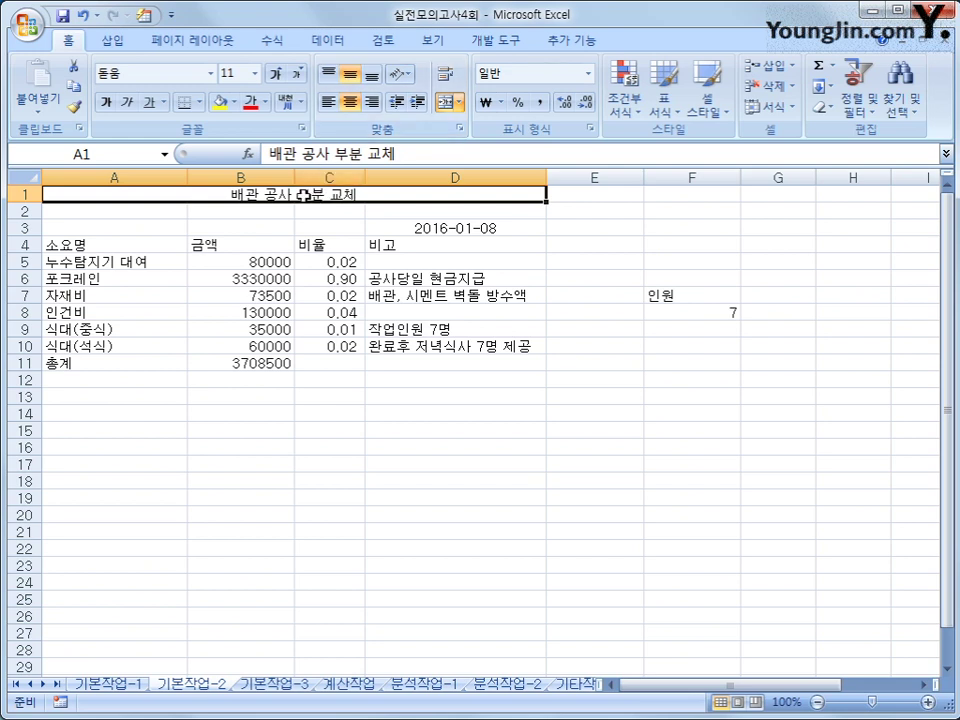
Set the merged title in A1 to the 새굴림 font at size 18
{"action": "left_click", "coordinate": [211, 74]}
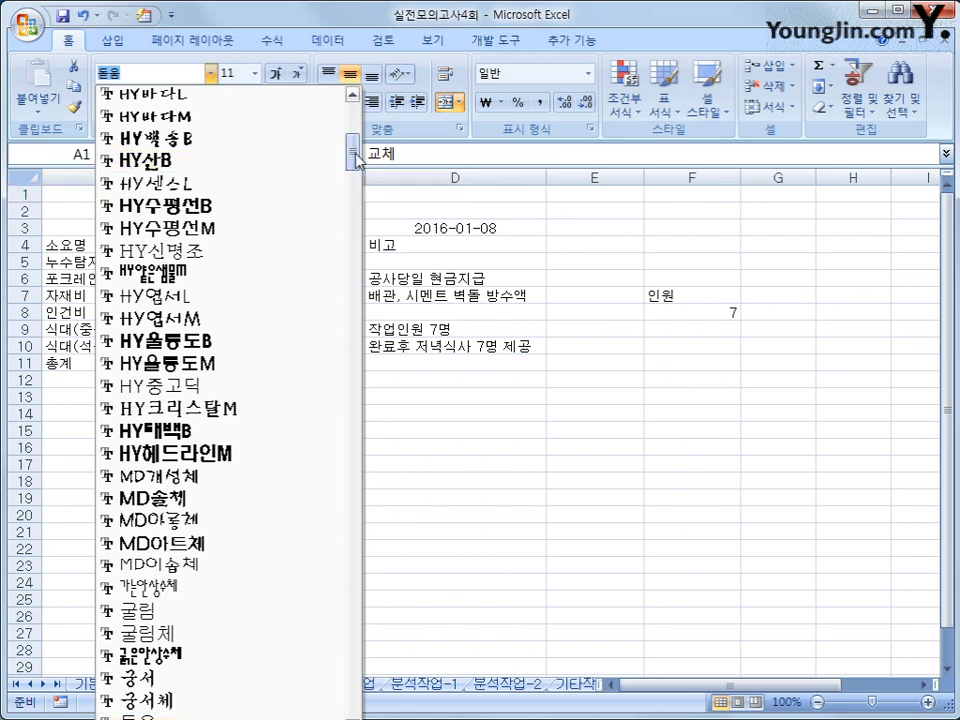
{"action": "left_click_drag", "start_coordinate": [355, 162], "coordinate": [340, 95]}
{"action": "type", "text": "s"}
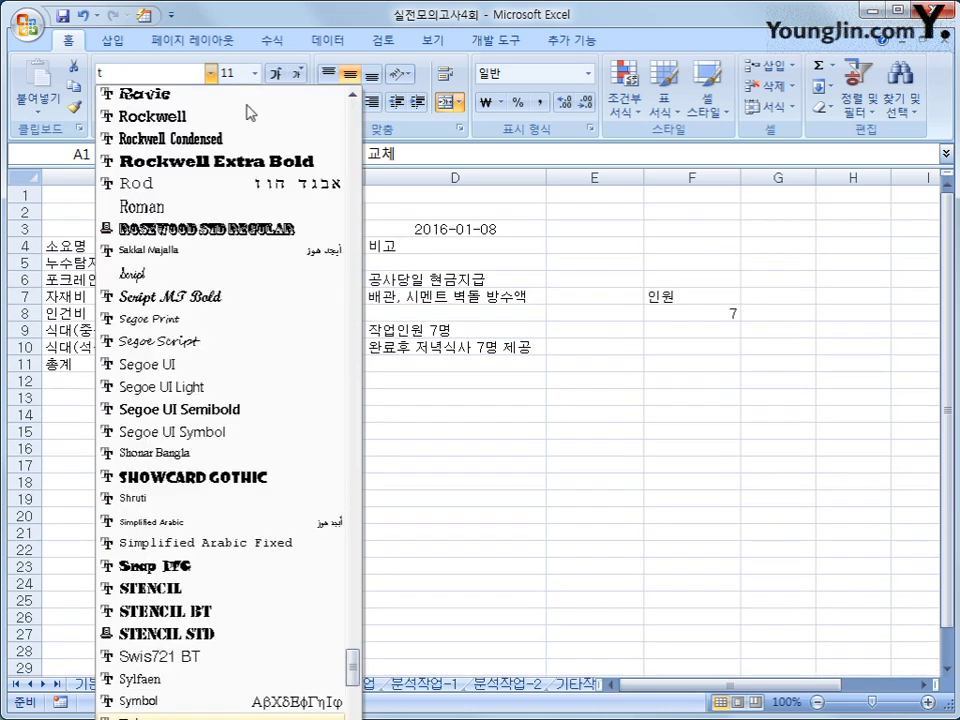
{"action": "key", "text": "BackSpace"}
{"action": "type", "text": "새"}
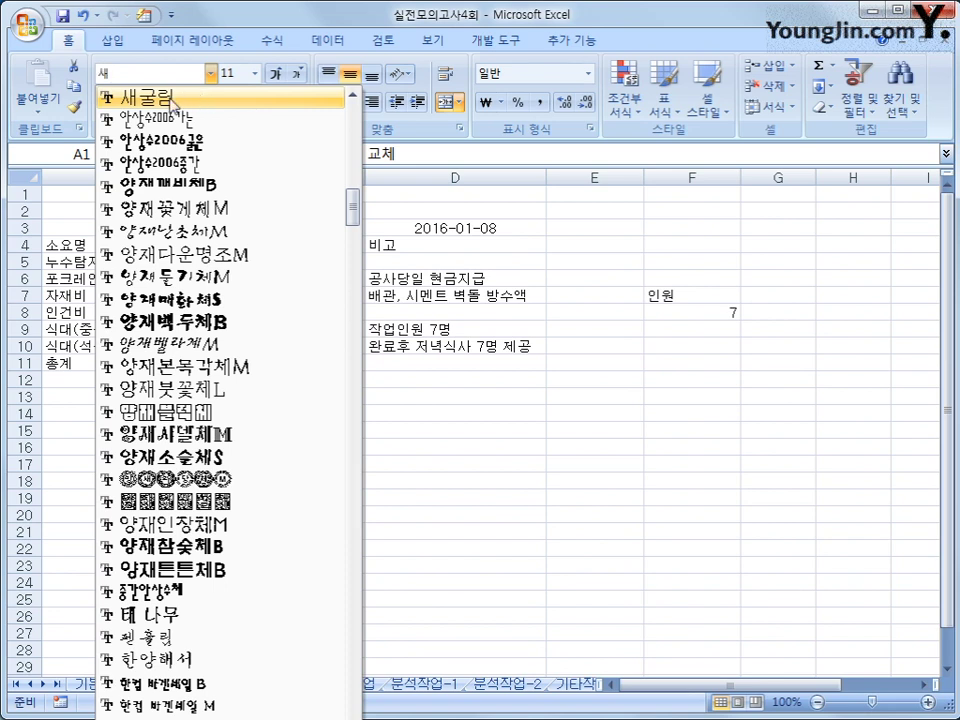
{"action": "left_click", "coordinate": [247, 105]}
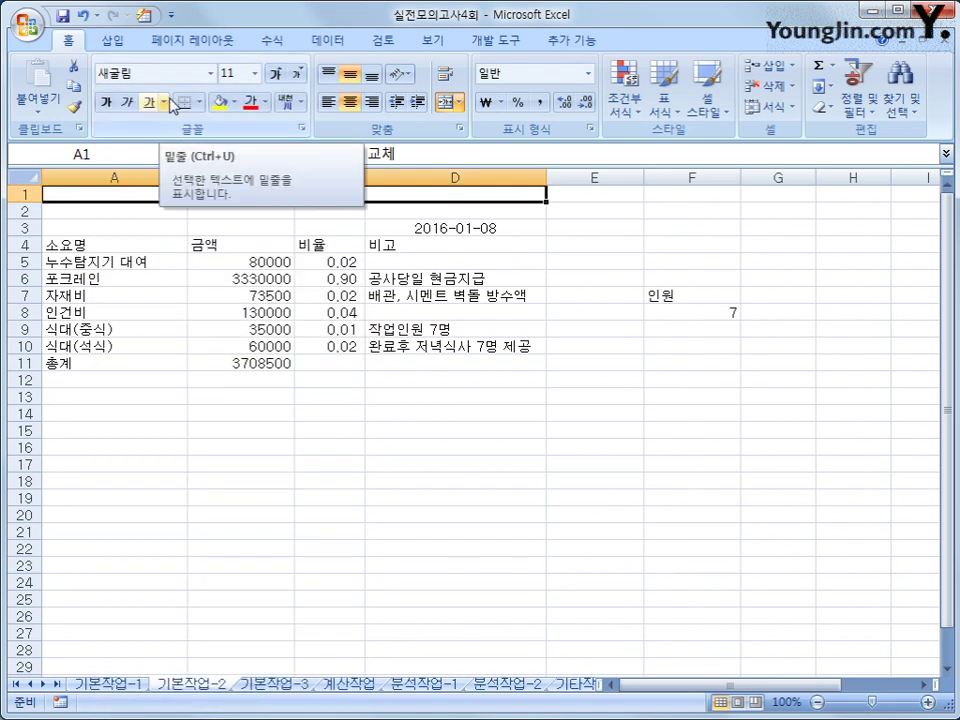
{"action": "left_click", "coordinate": [255, 73]}
{"action": "left_click", "coordinate": [229, 238]}
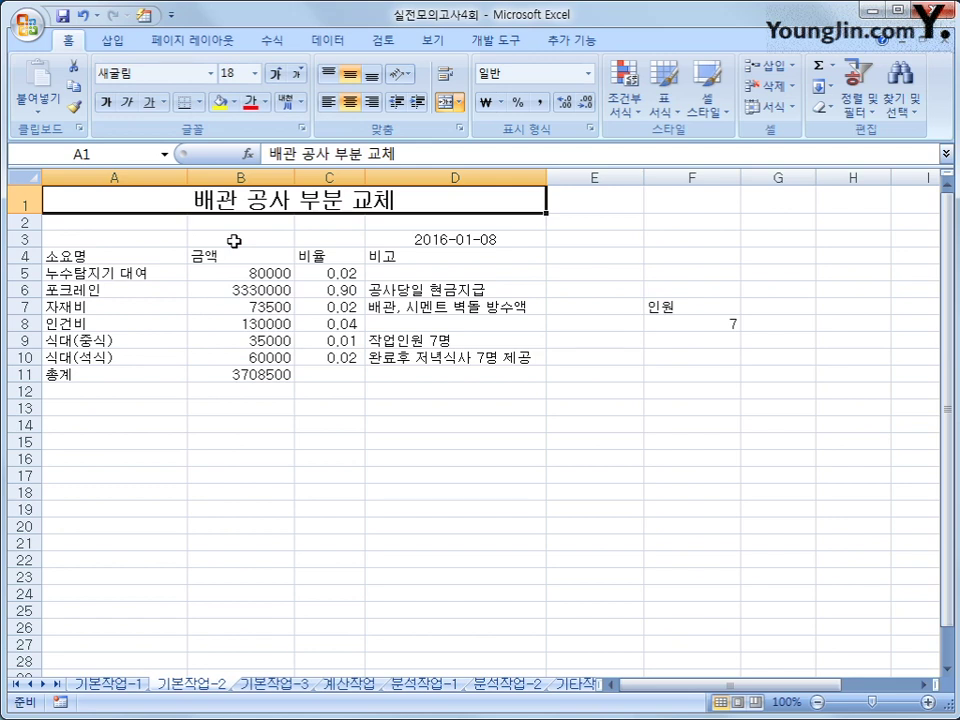
Give the title in A1 a white font color and a standard blue fill
{"action": "left_click", "coordinate": [270, 104]}
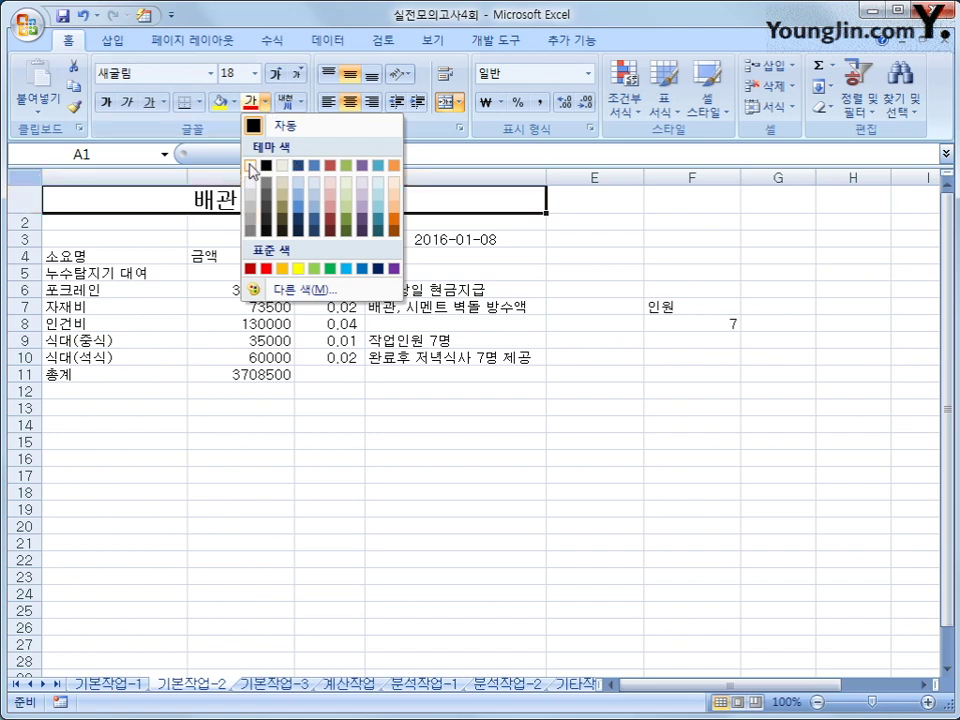
{"action": "left_click", "coordinate": [250, 168]}
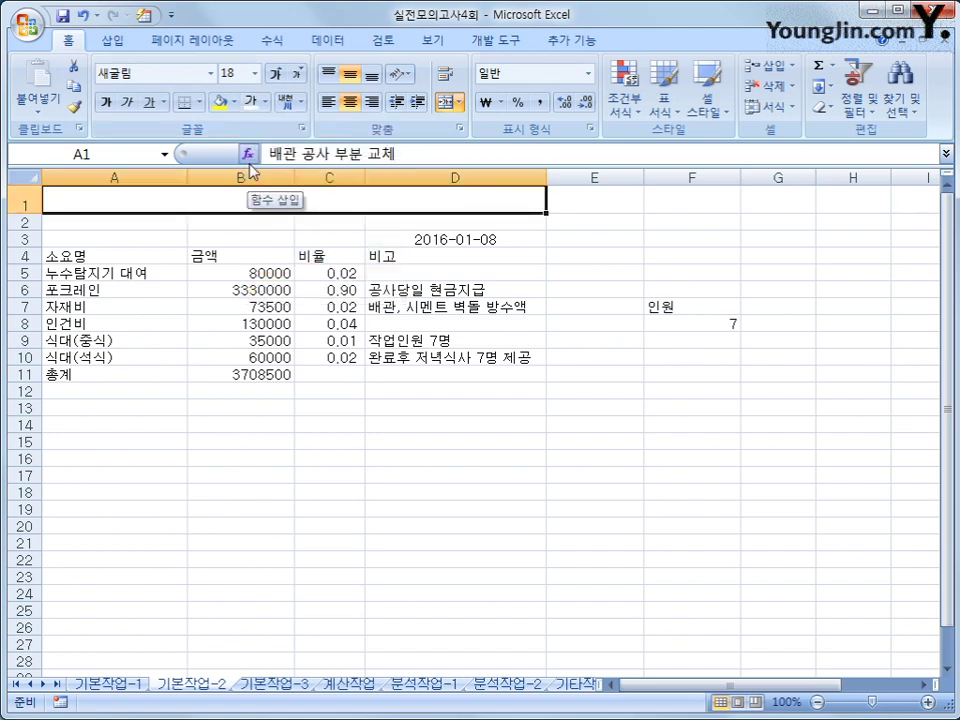
{"action": "left_click", "coordinate": [234, 102]}
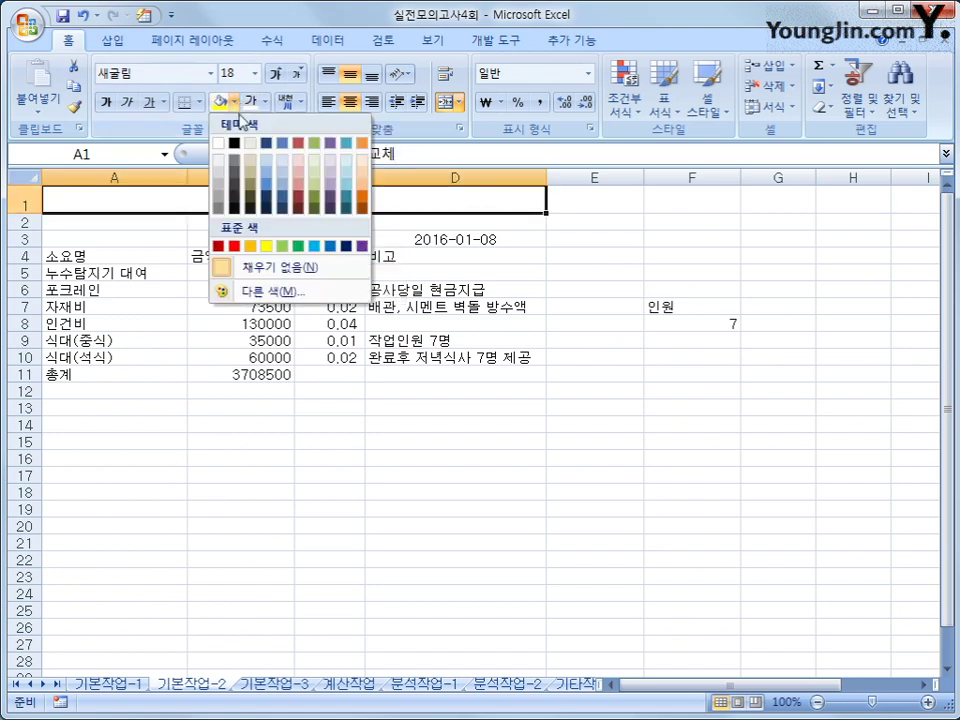
{"action": "left_click", "coordinate": [330, 246]}
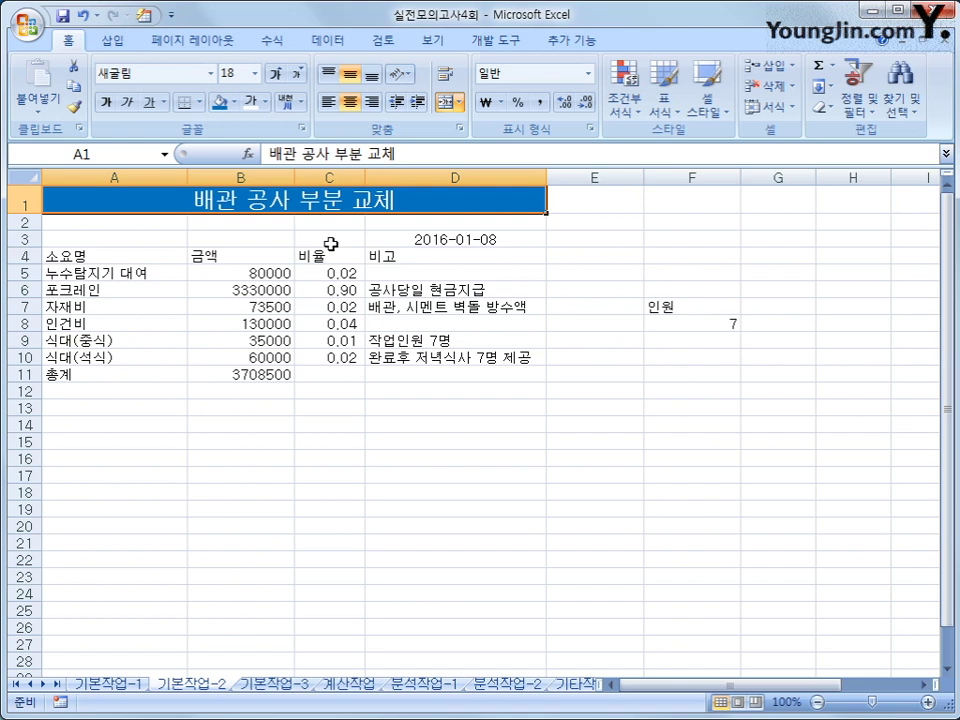
Apply the custom date format yyyy년 mm월 dd일 to cell D3
{"action": "left_click", "coordinate": [381, 239]}
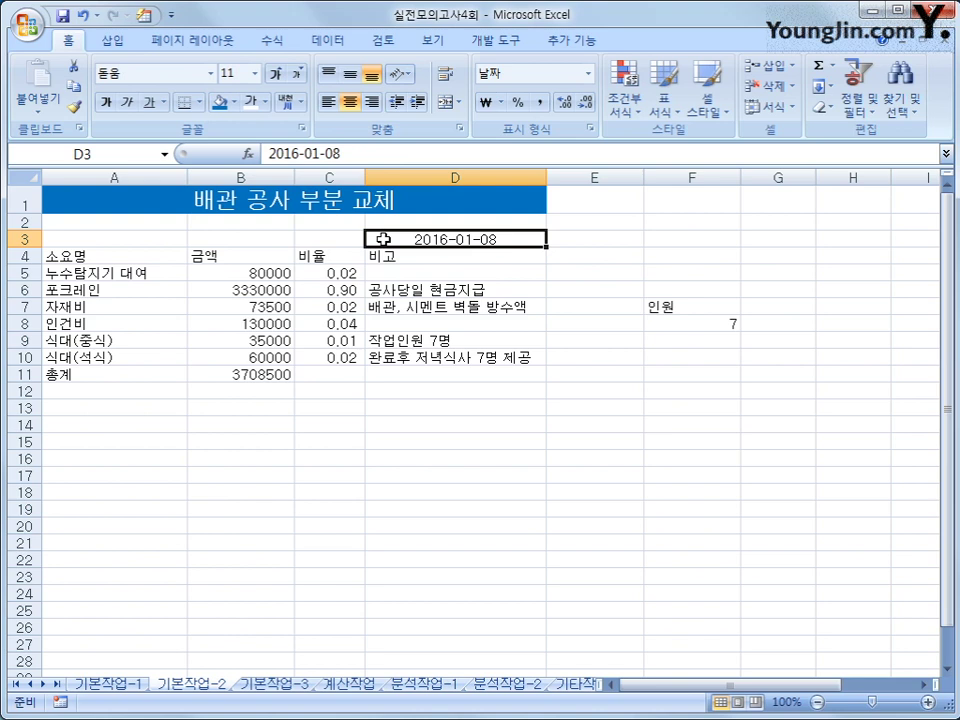
{"action": "right_click", "coordinate": [381, 239]}
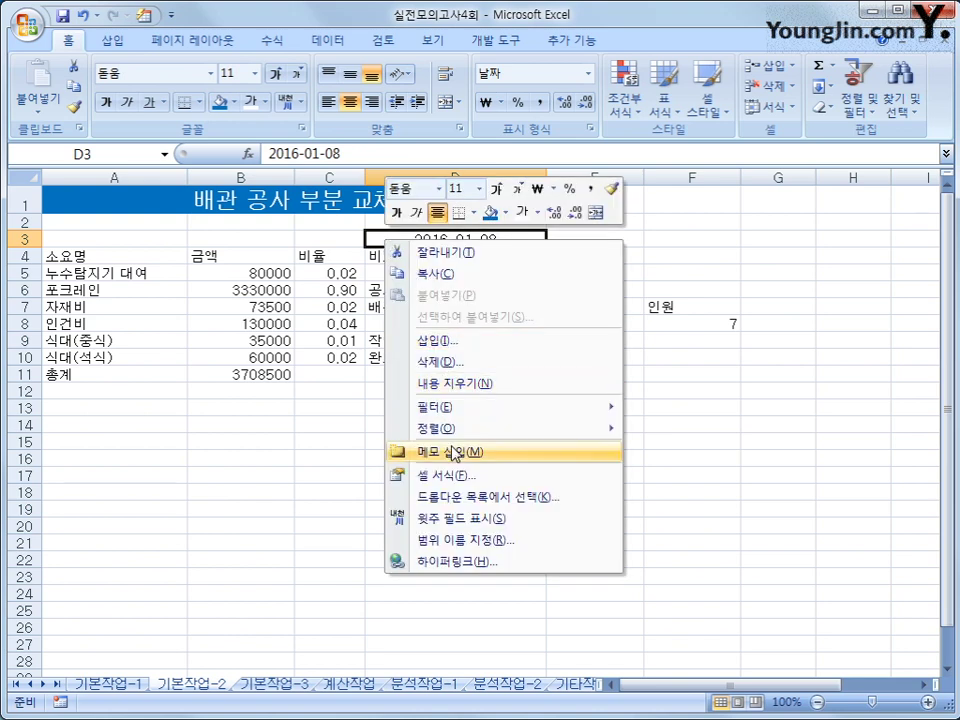
{"action": "left_click", "coordinate": [451, 482]}
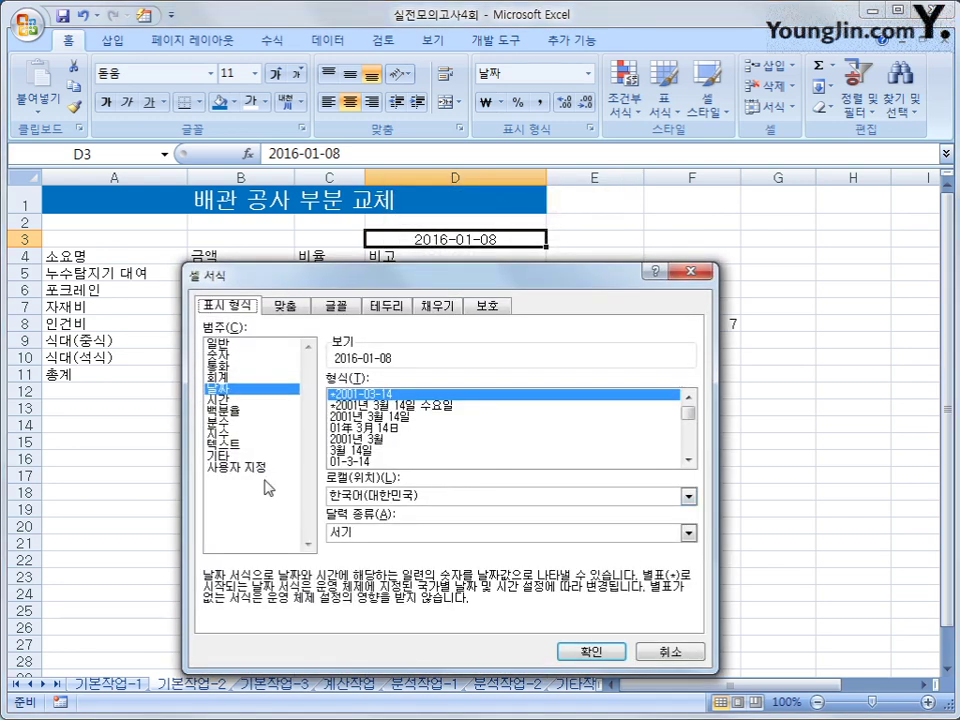
{"action": "left_click", "coordinate": [266, 468]}
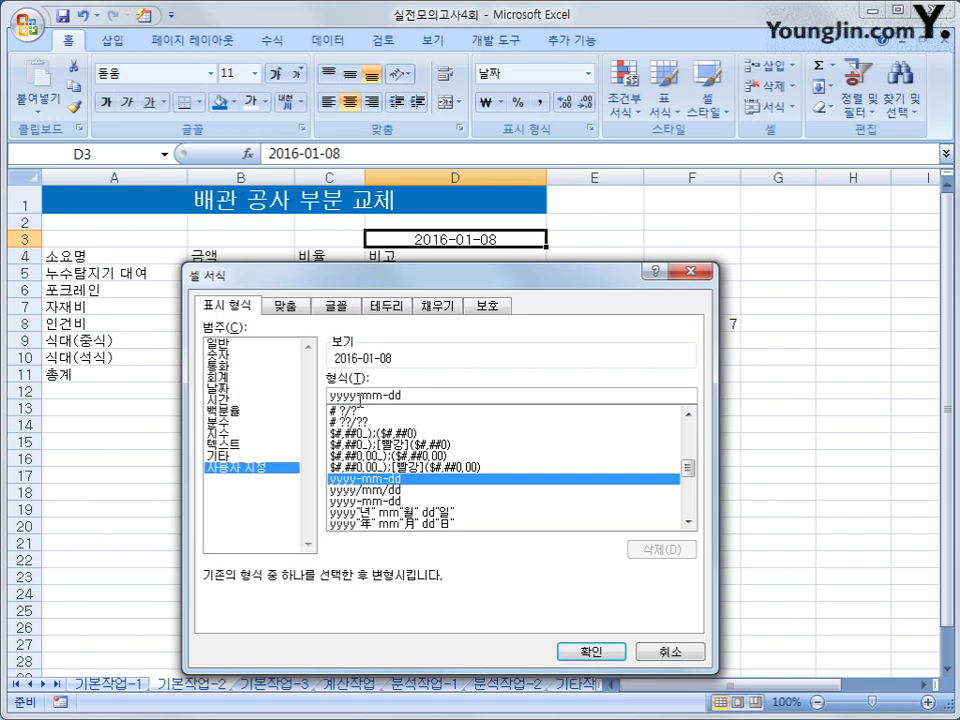
{"action": "left_click_drag", "start_coordinate": [359, 396], "coordinate": [365, 396]}
{"action": "type", "text": "ㄴ"}
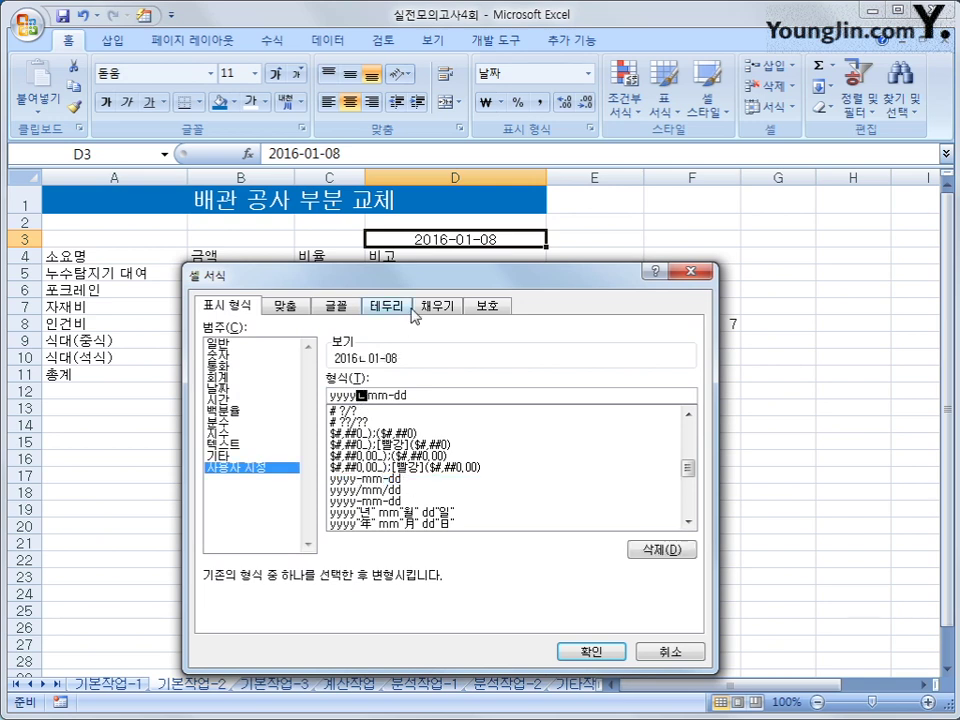
{"action": "type", "text": "년"}
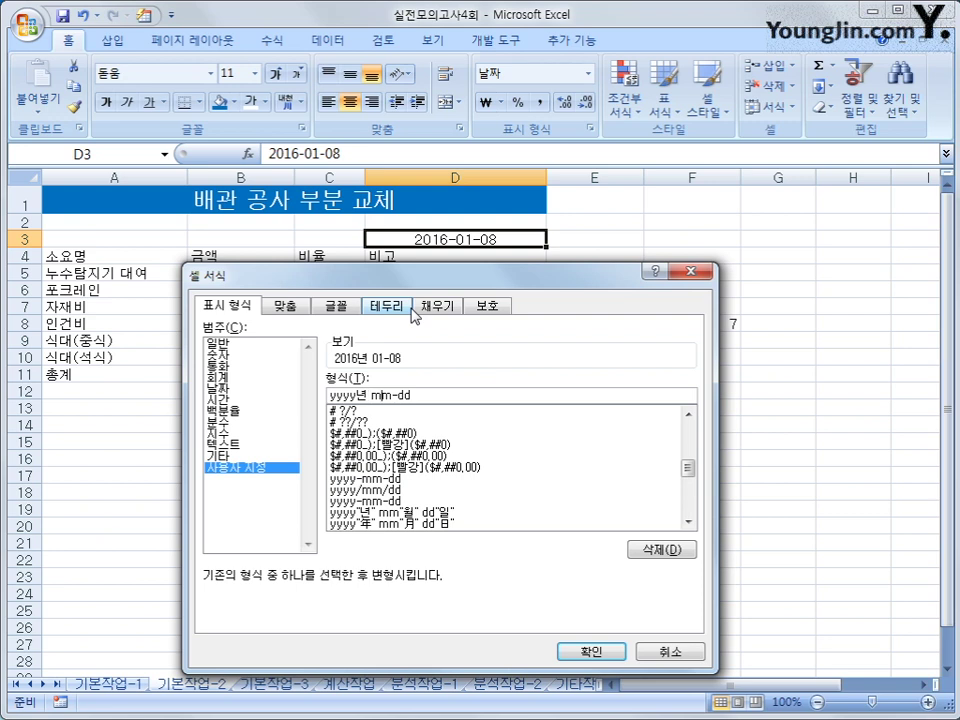
{"action": "key", "text": "Right"}
{"action": "type", "text": "월"}
{"action": "key", "text": "Delete"}
{"action": "type", "text": "일"}
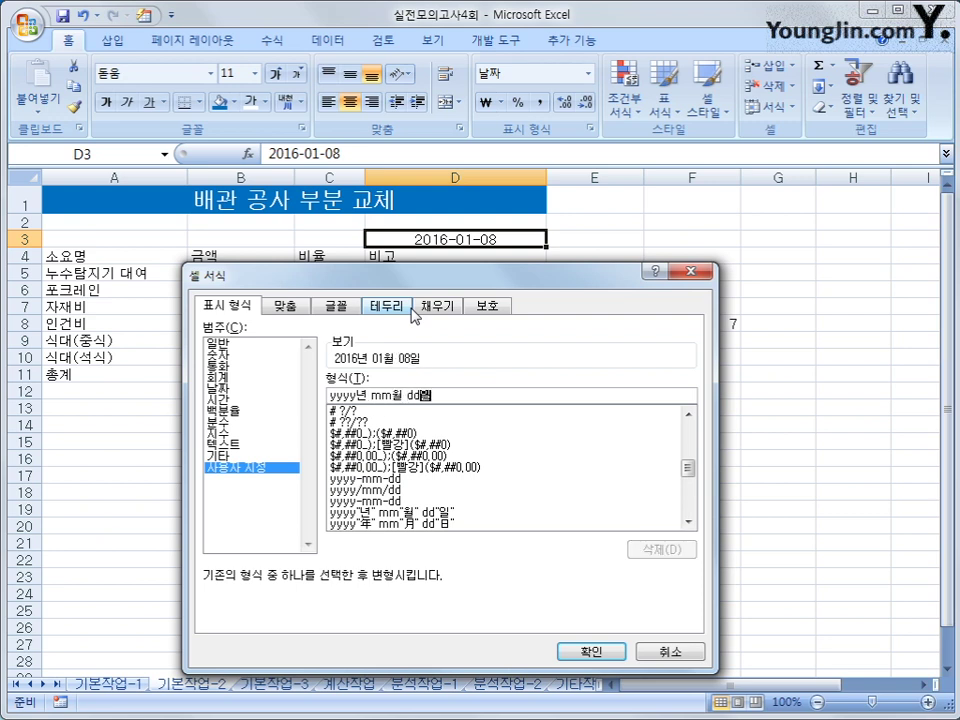
{"action": "left_click", "coordinate": [614, 654]}
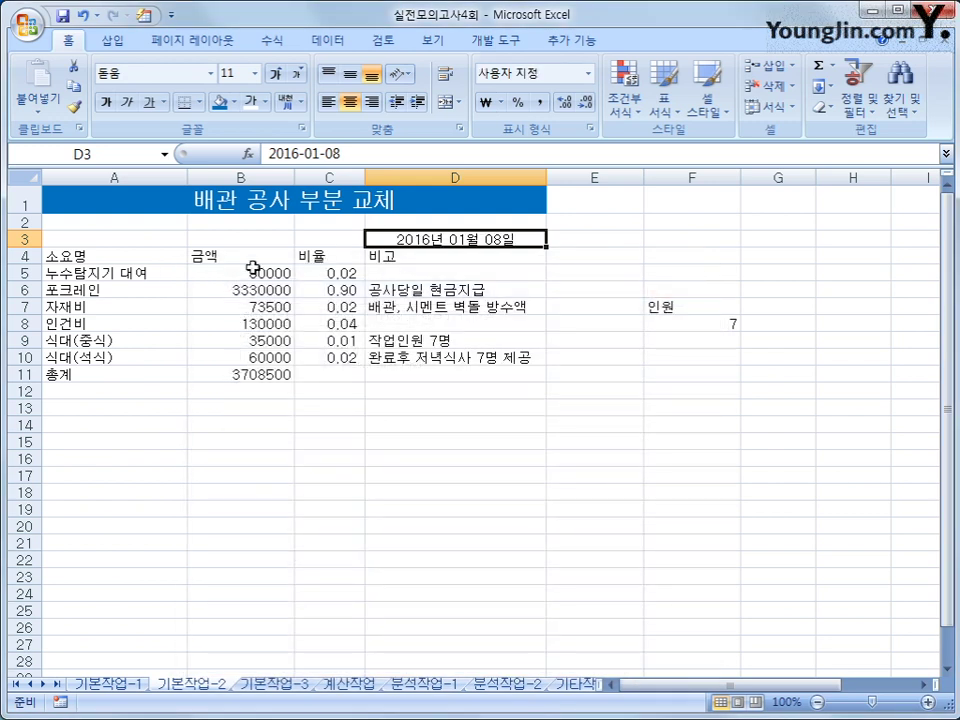
Apply the custom number format #,##0"원" to the amounts in B5:B11
{"action": "left_click_drag", "start_coordinate": [253, 270], "coordinate": [237, 374]}
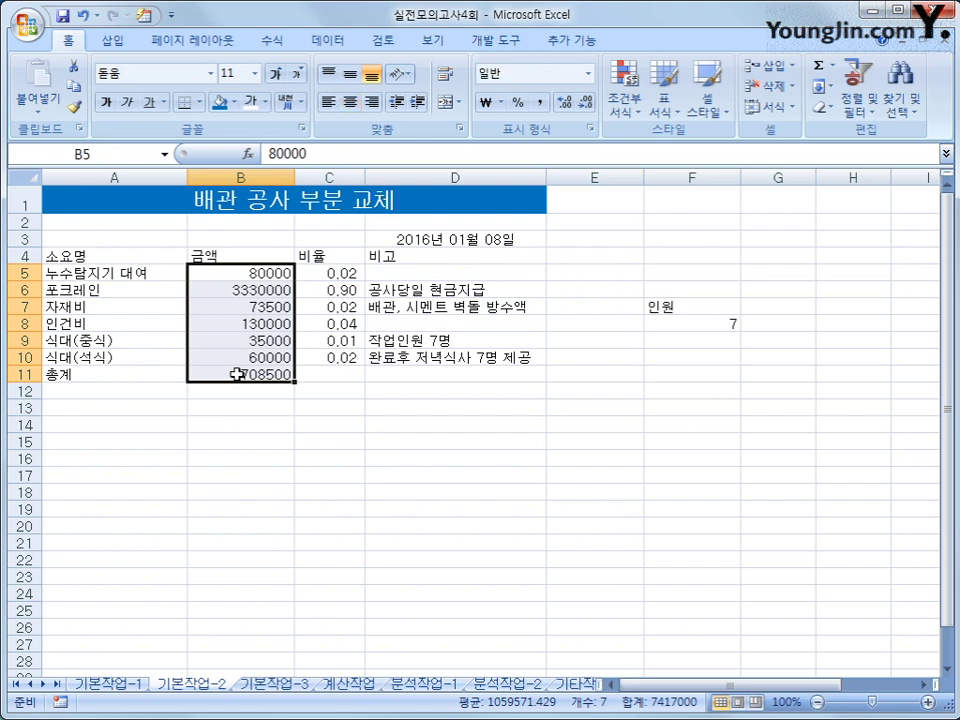
{"action": "right_click", "coordinate": [236, 298]}
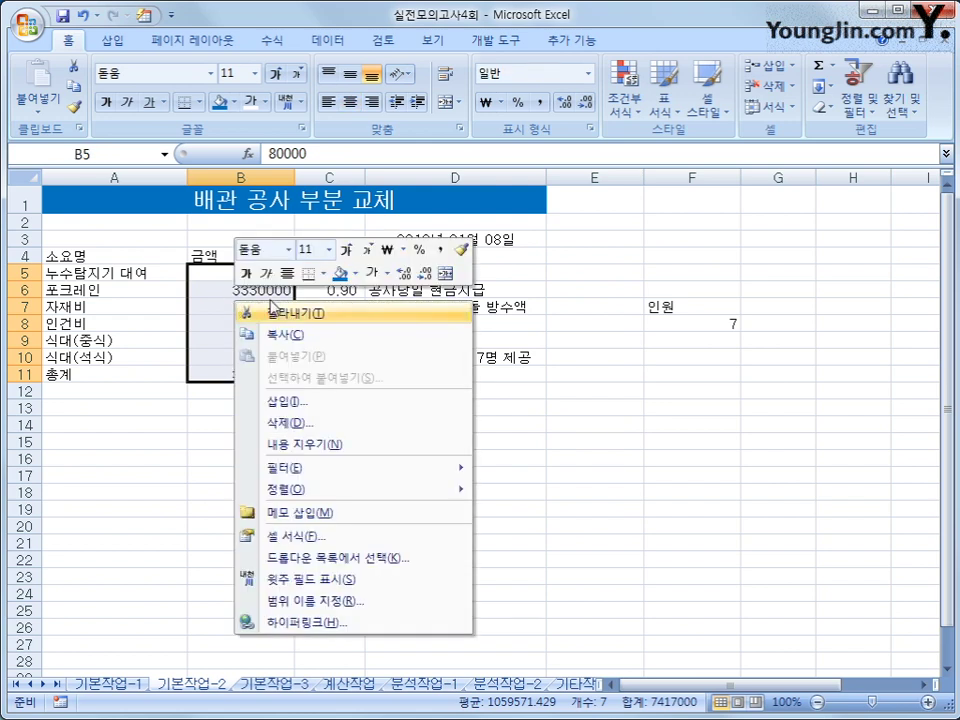
{"action": "left_click", "coordinate": [379, 537]}
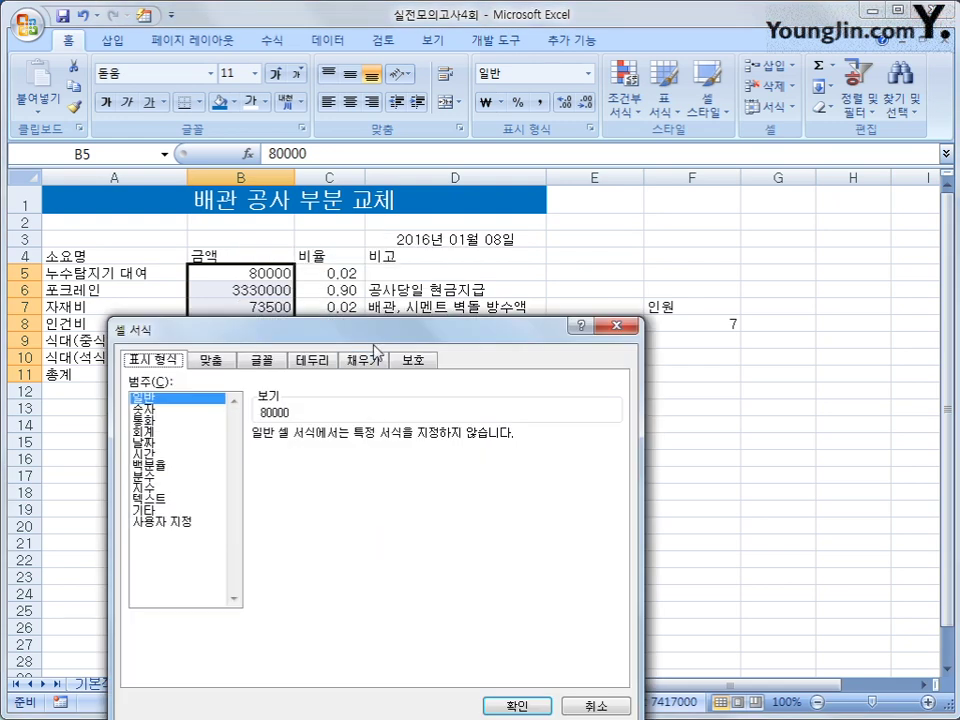
{"action": "left_click", "coordinate": [362, 328]}
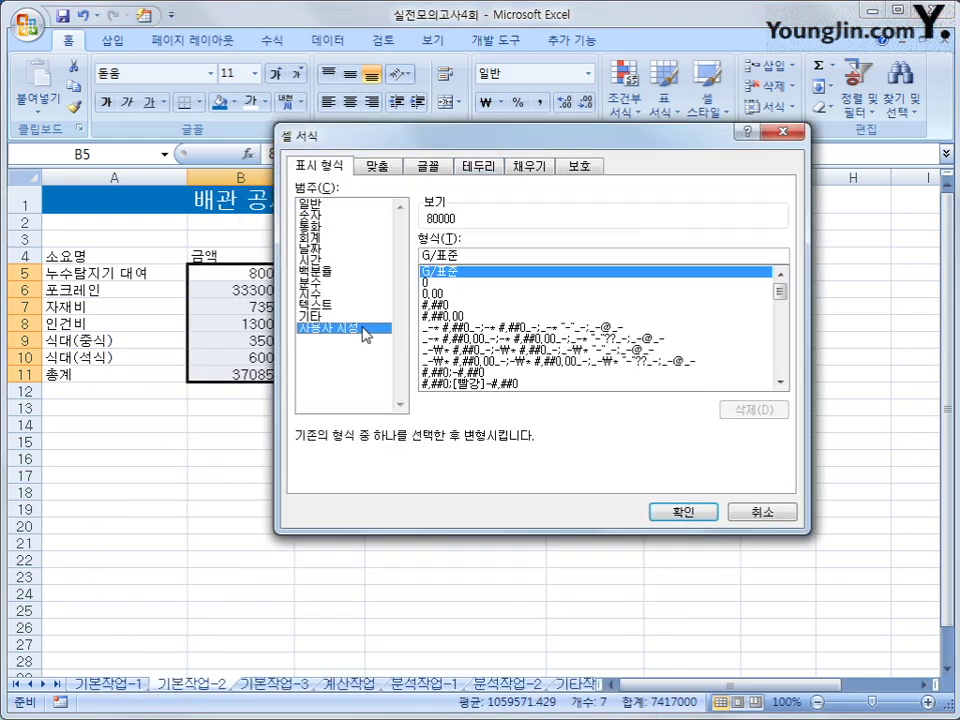
{"action": "double_click", "coordinate": [485, 253]}
{"action": "type", "text": "#"}
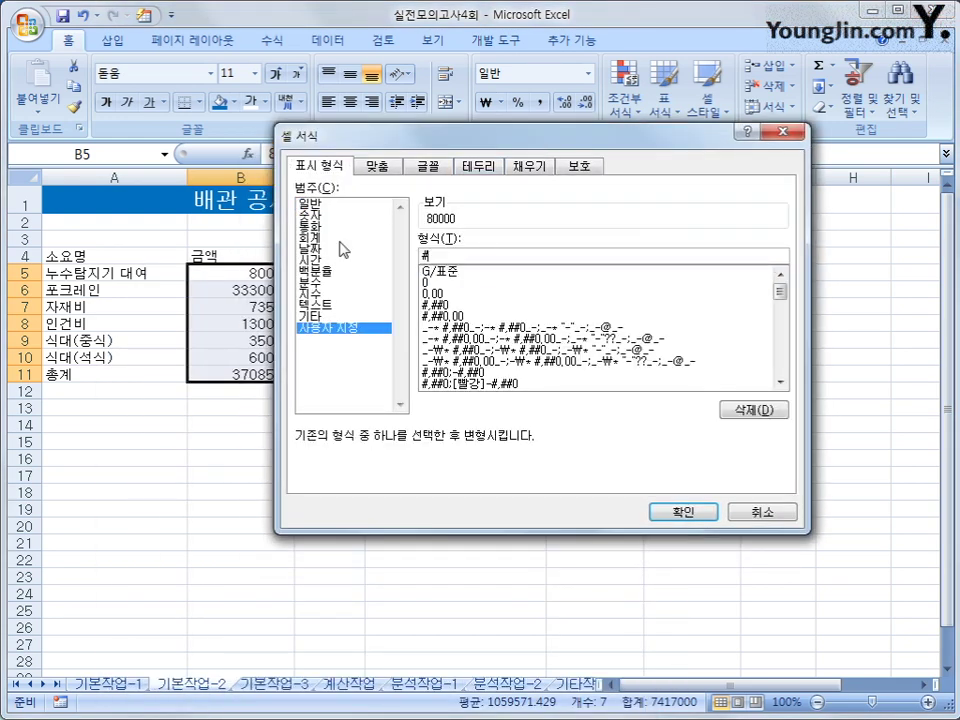
{"action": "type", "text": ",##0"}
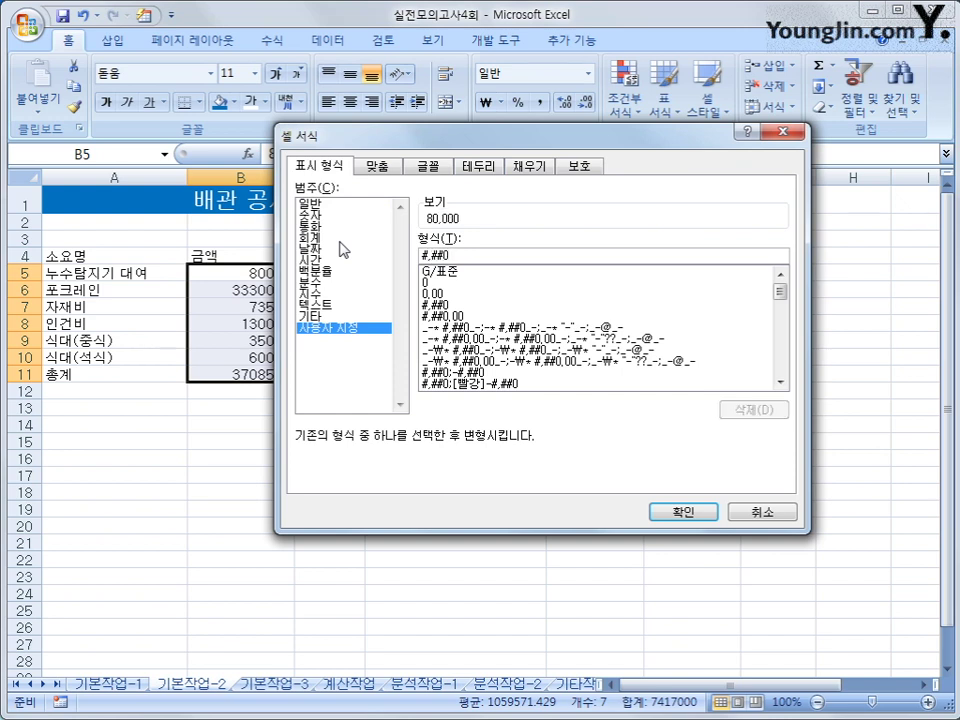
{"action": "type", "text": "원"}
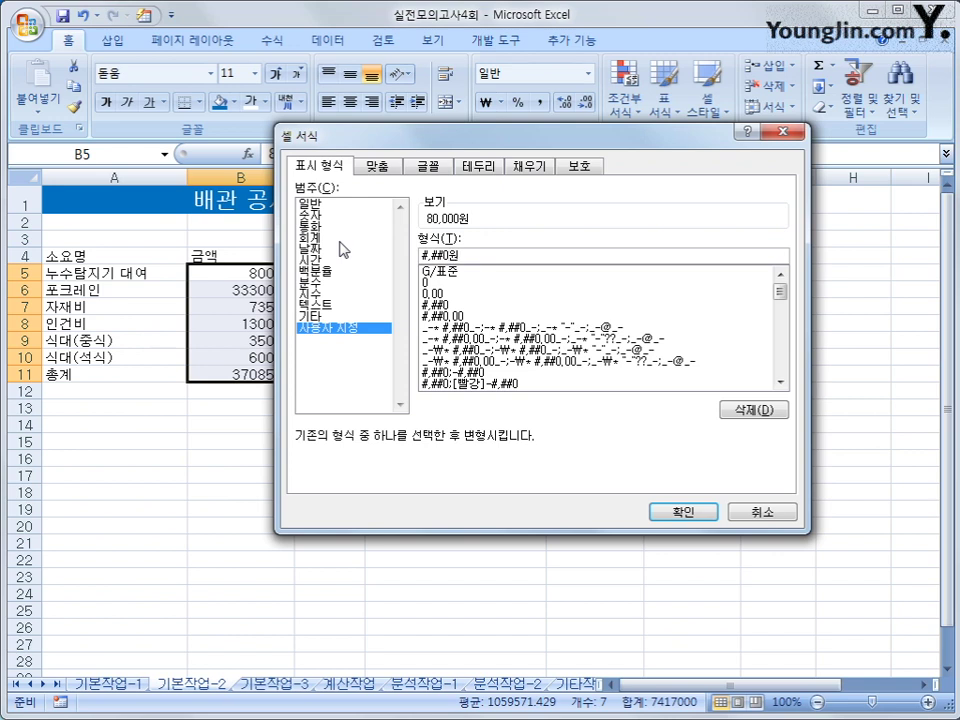
{"action": "key", "text": "Return"}
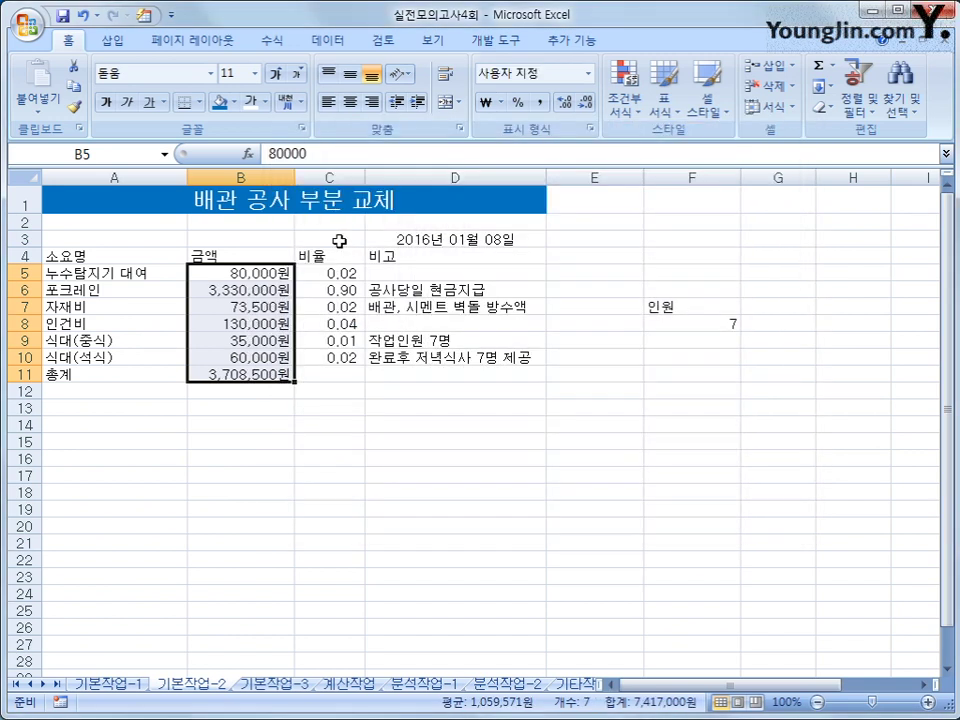
{"action": "key", "text": "ctrl+1"}
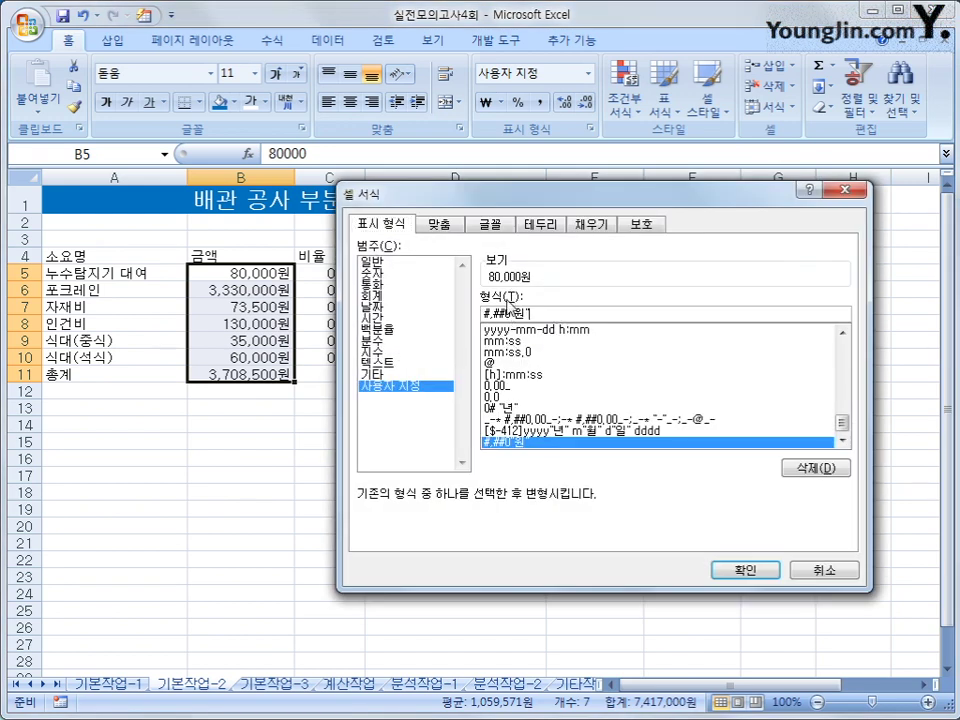
{"action": "left_click", "coordinate": [748, 572]}
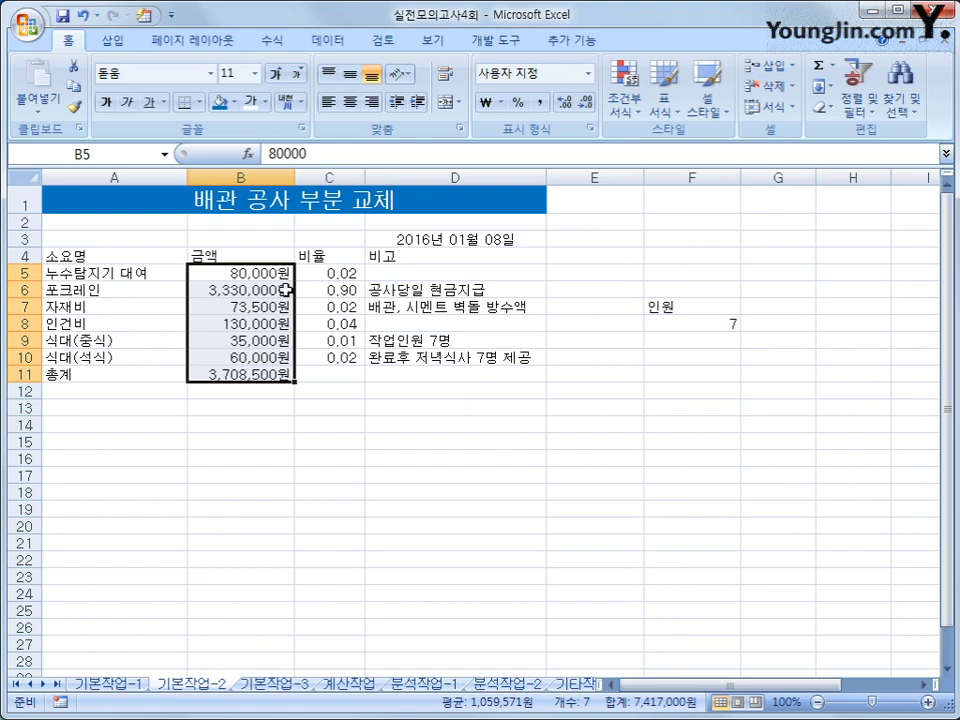
Format the ratios in C5:C10 with the percent style
{"action": "left_click_drag", "start_coordinate": [318, 273], "coordinate": [330, 370]}
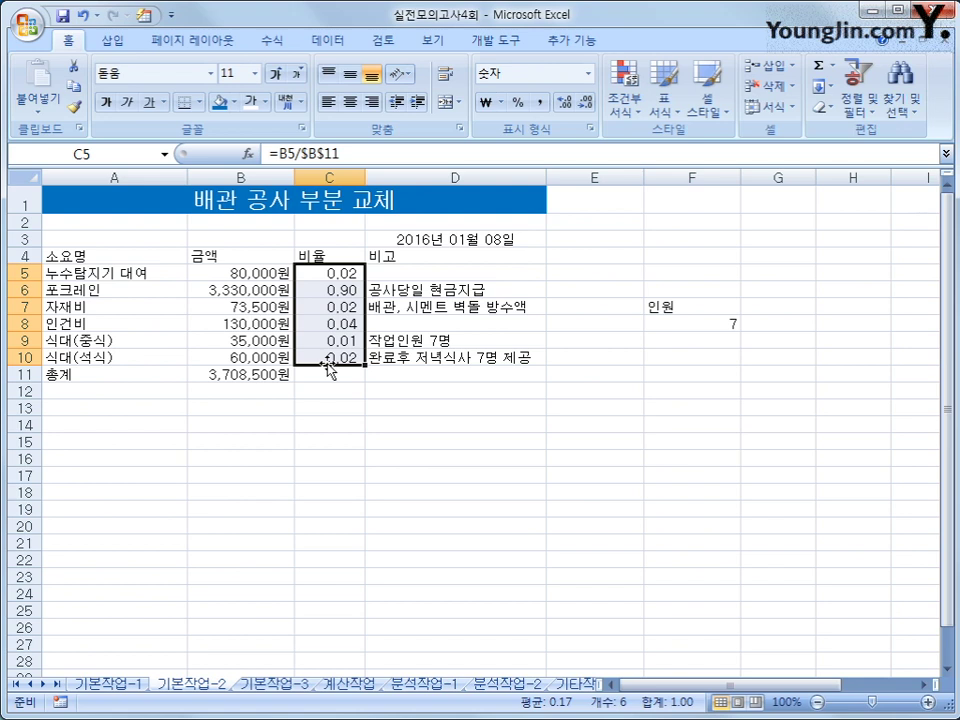
{"action": "left_click", "coordinate": [525, 109]}
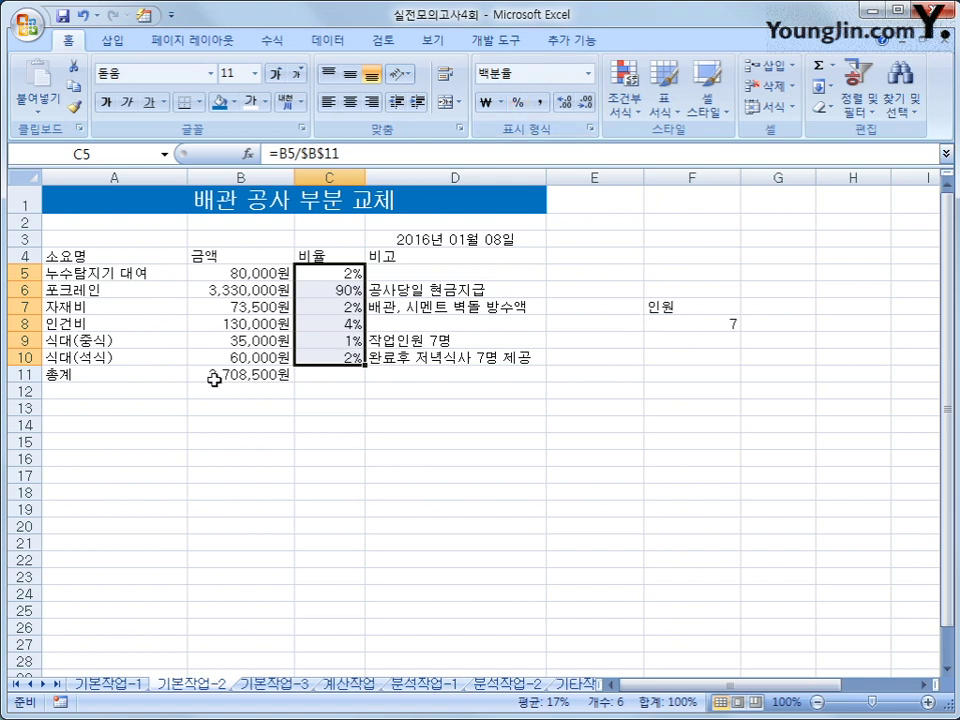
Convert the text 총계 in cell A11 to the Hanja 總計
{"action": "left_click", "coordinate": [120, 378]}
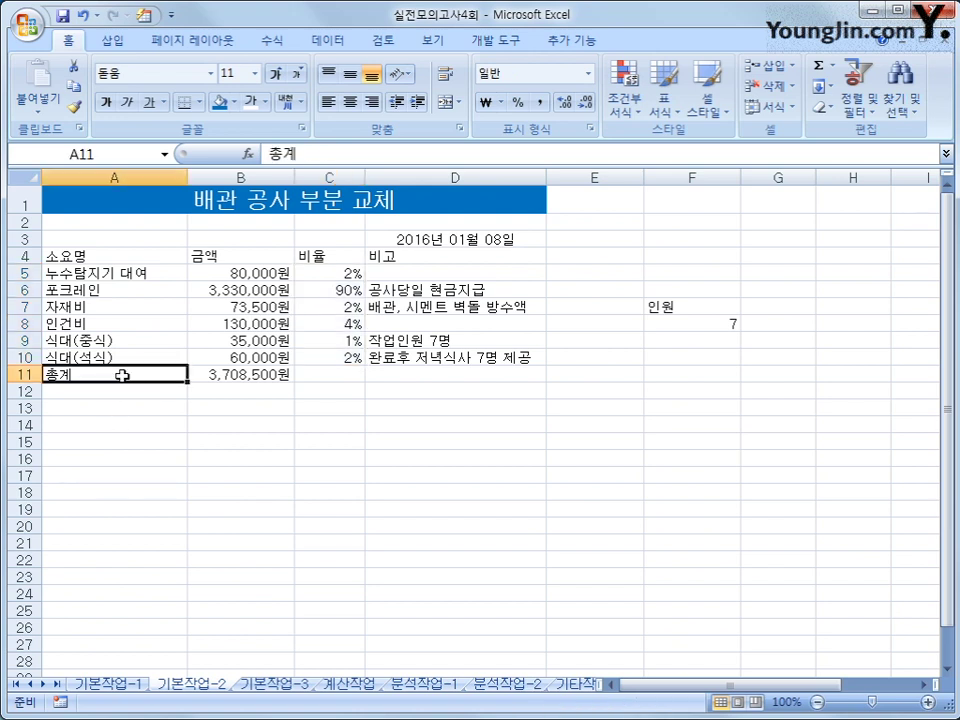
{"action": "double_click", "coordinate": [106, 375]}
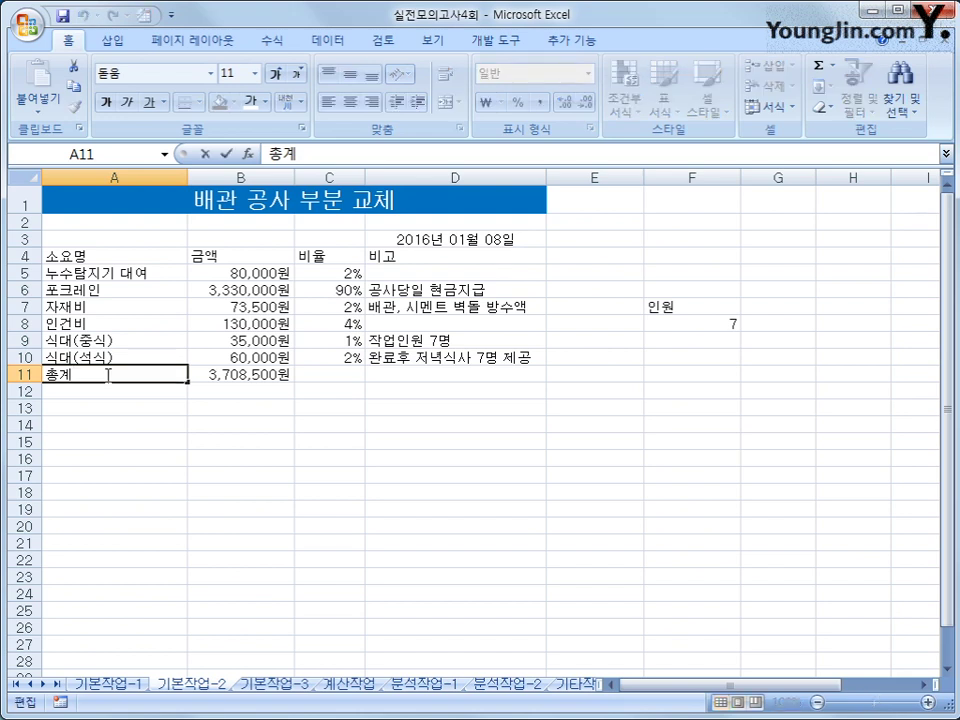
{"action": "key", "text": "Hangul_Hanja"}
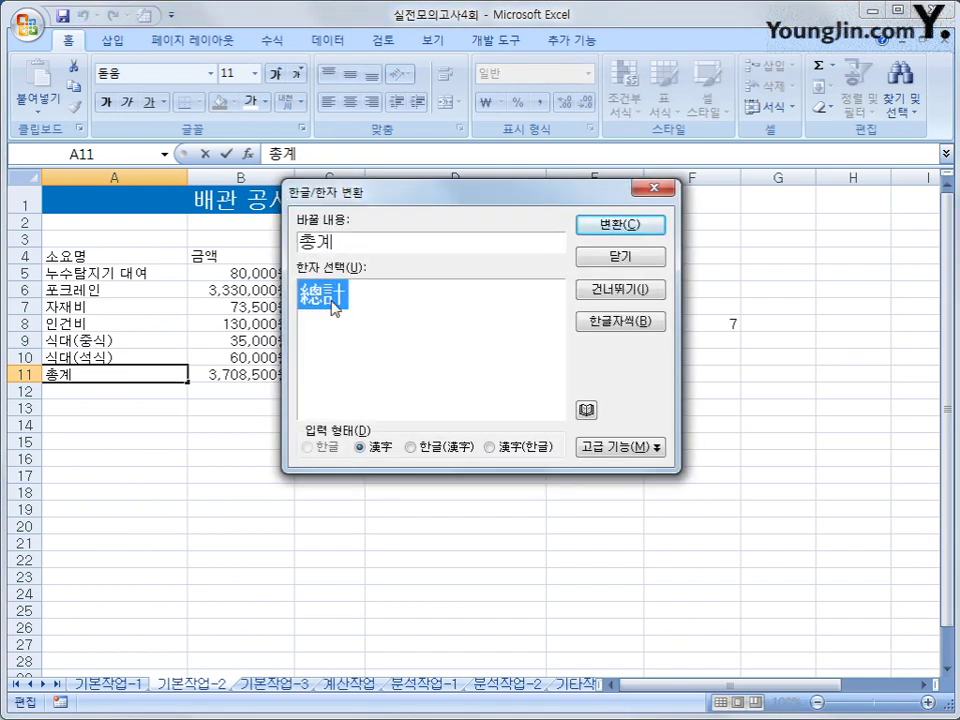
{"action": "left_click", "coordinate": [619, 224]}
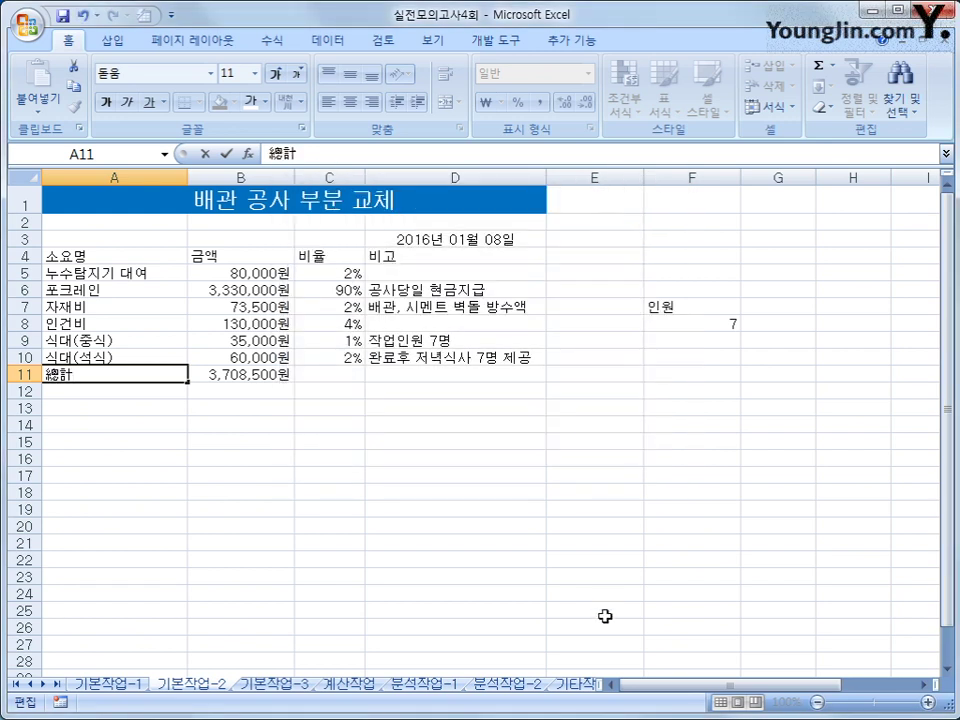
{"action": "left_click", "coordinate": [601, 625]}
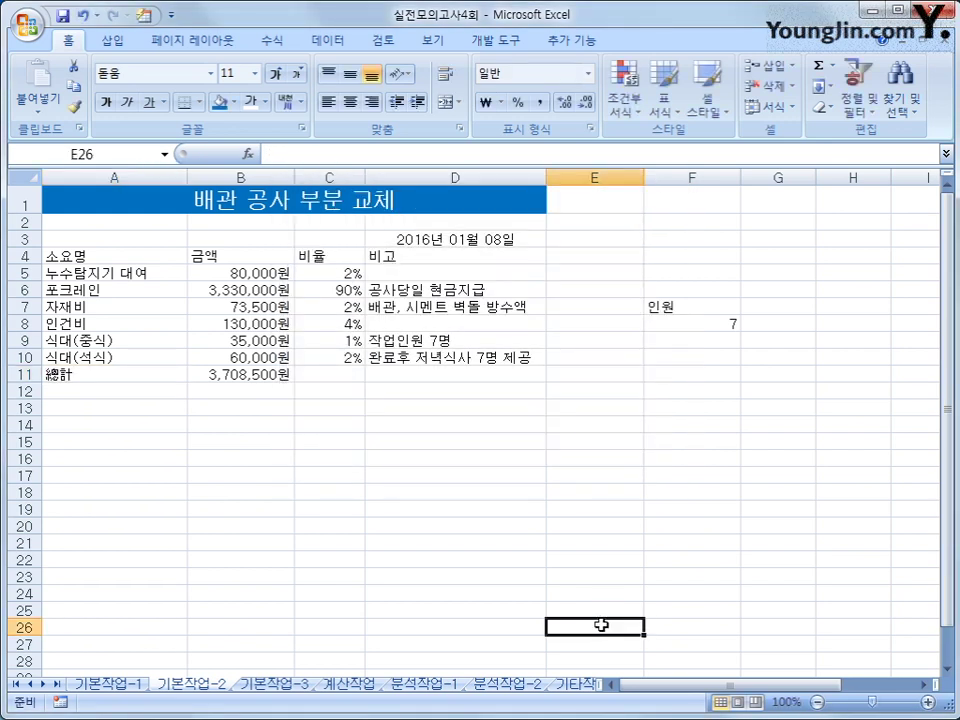
Copy the headcount in F8 and paste it onto the labor cost in B8 using the paste-special multiply operation
{"action": "left_click", "coordinate": [683, 323]}
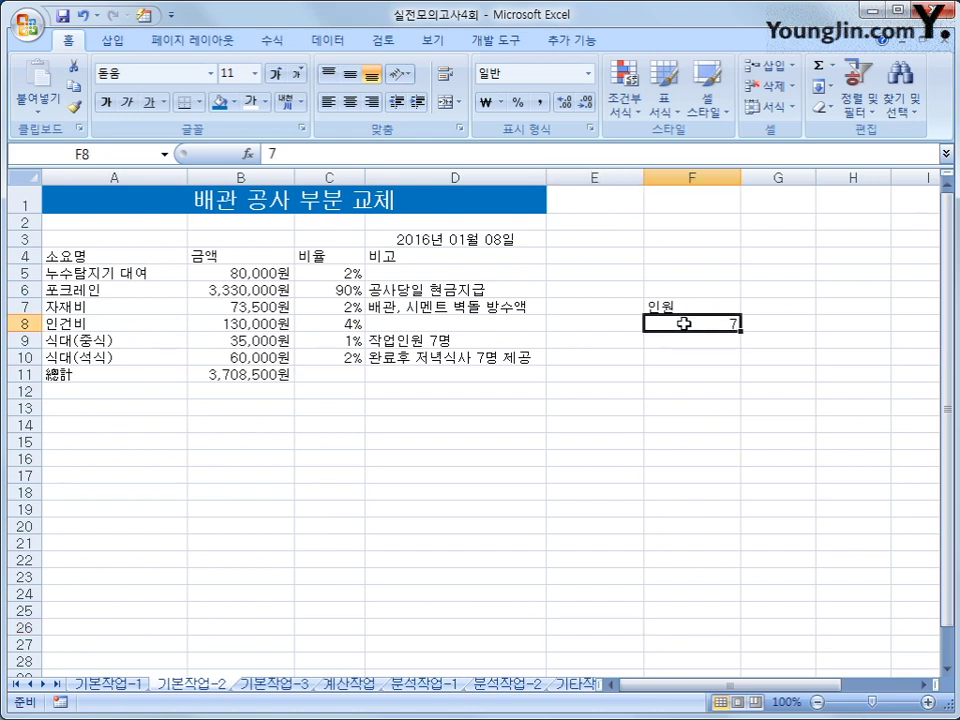
{"action": "right_click", "coordinate": [686, 326]}
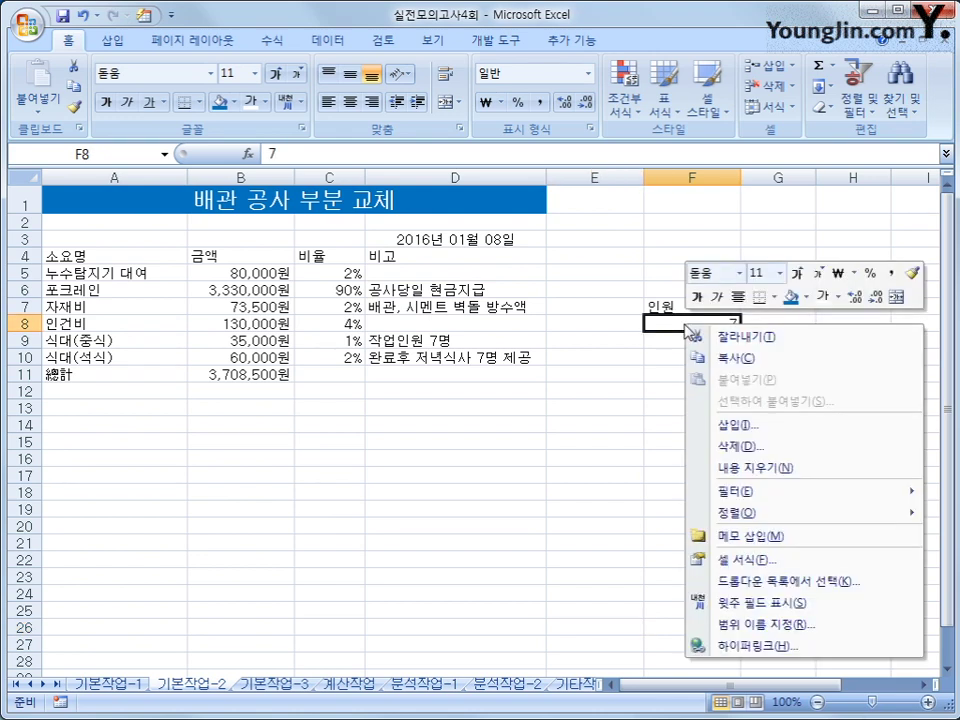
{"action": "left_click", "coordinate": [736, 360]}
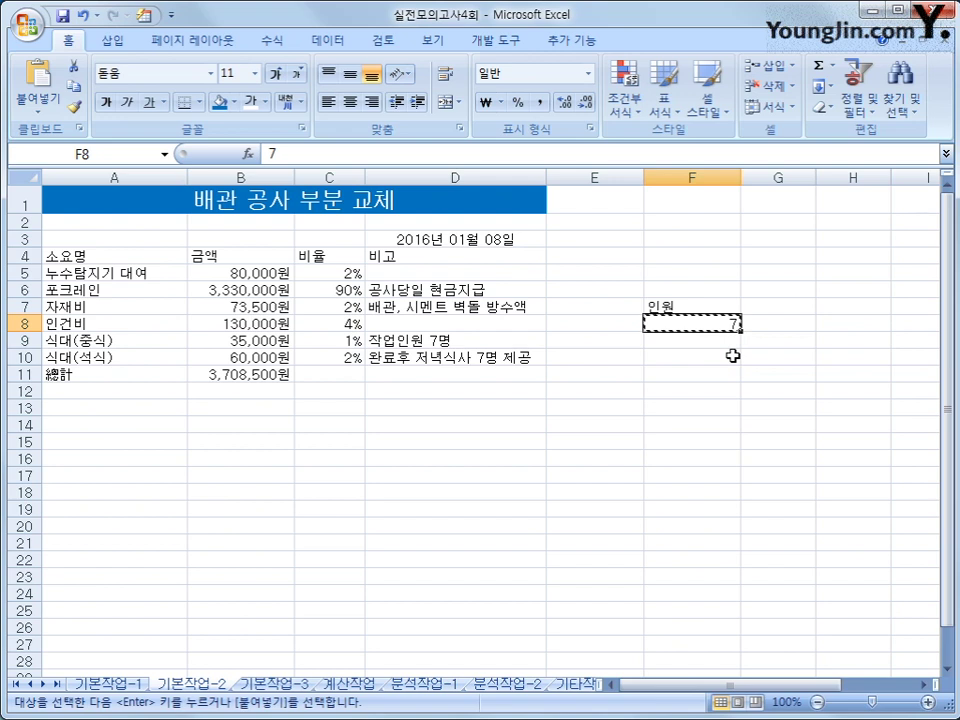
{"action": "left_click", "coordinate": [246, 322]}
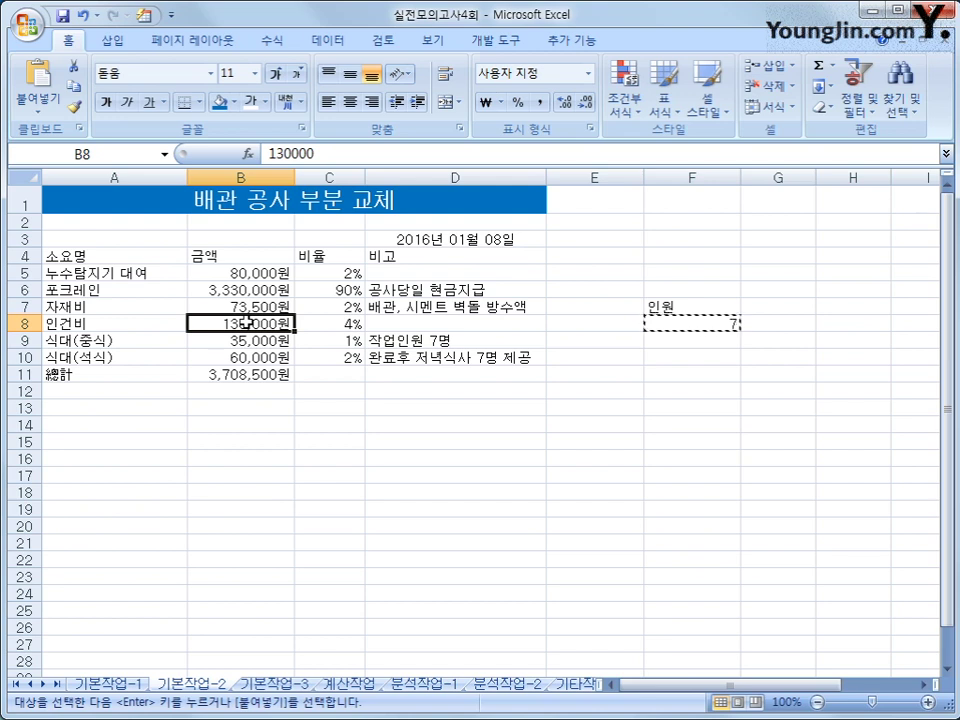
{"action": "right_click", "coordinate": [248, 320]}
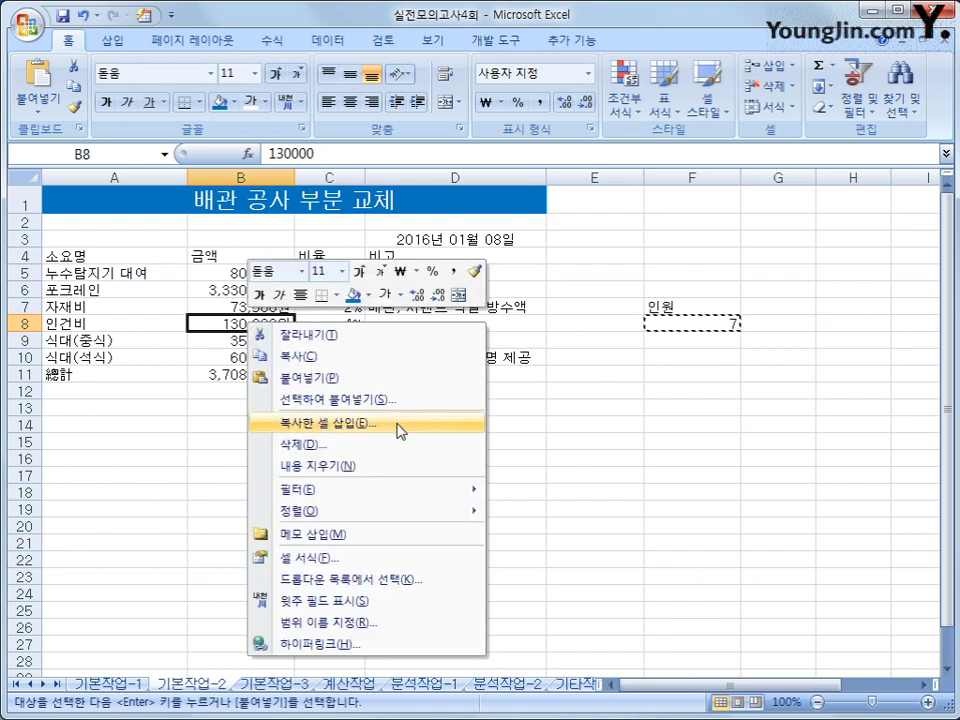
{"action": "left_click", "coordinate": [403, 399]}
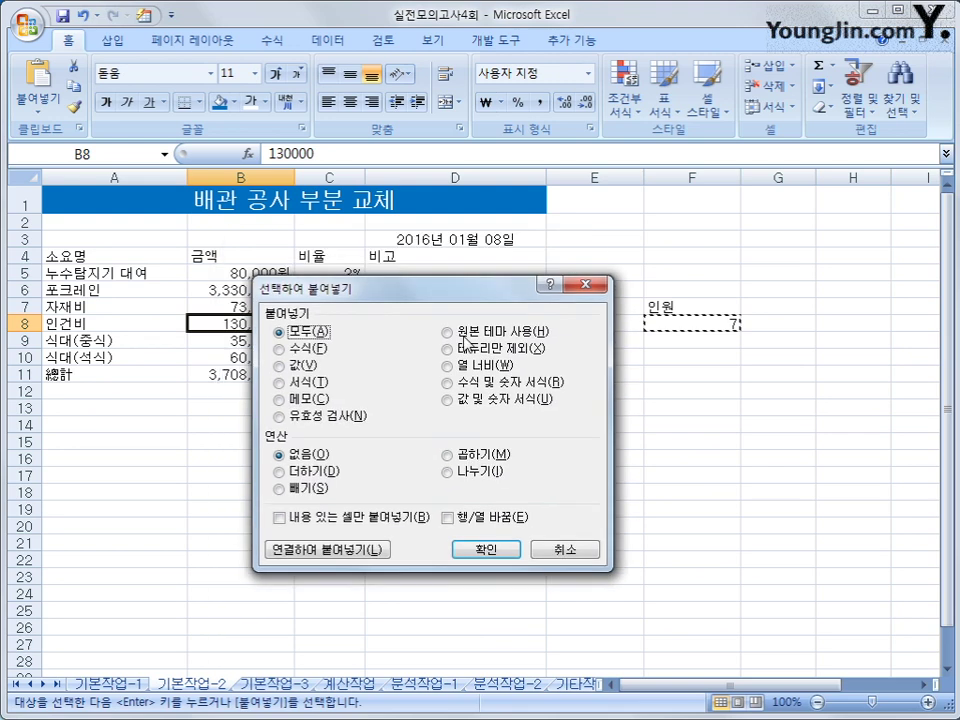
{"action": "left_click_drag", "start_coordinate": [410, 289], "coordinate": [519, 367]}
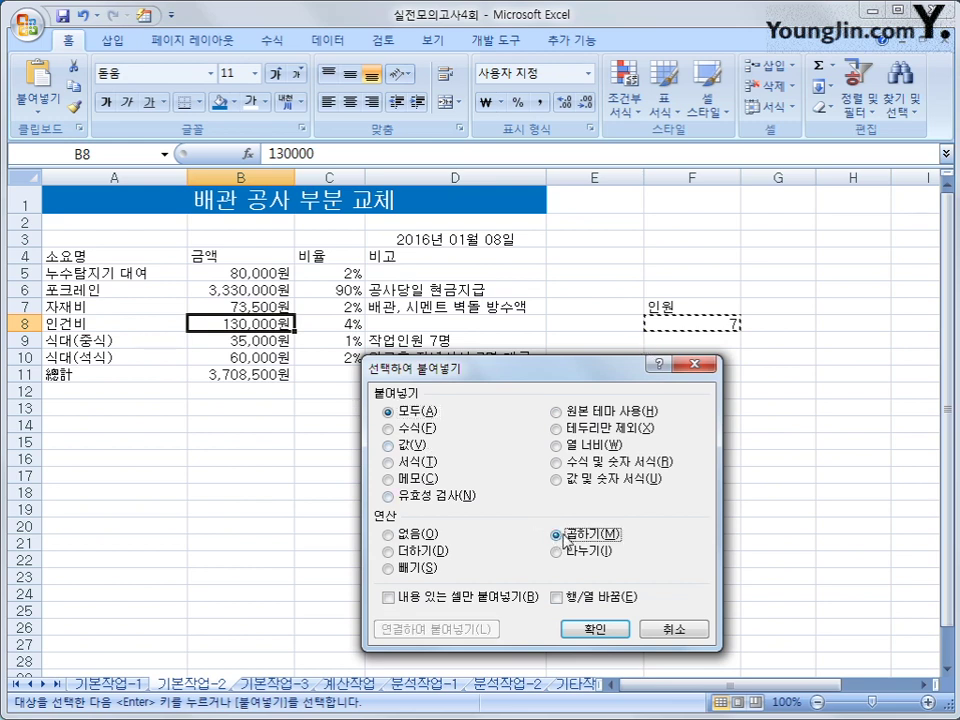
{"action": "left_click", "coordinate": [568, 628]}
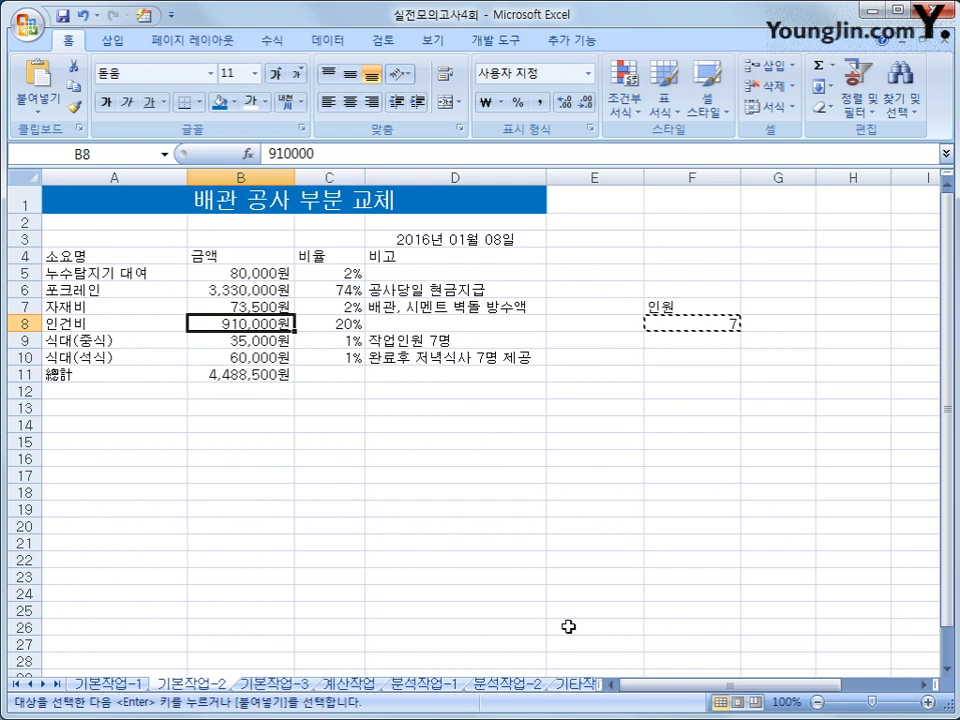
Apply all borders to the table range A4:D11
{"action": "left_click_drag", "start_coordinate": [70, 256], "coordinate": [422, 369]}
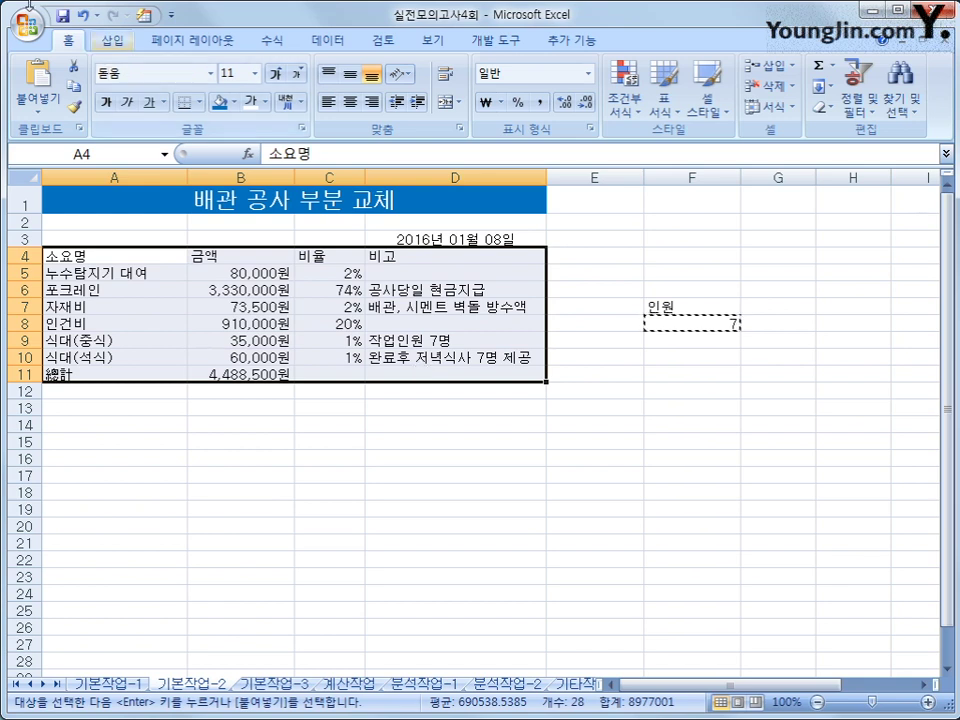
{"action": "left_click", "coordinate": [201, 103]}
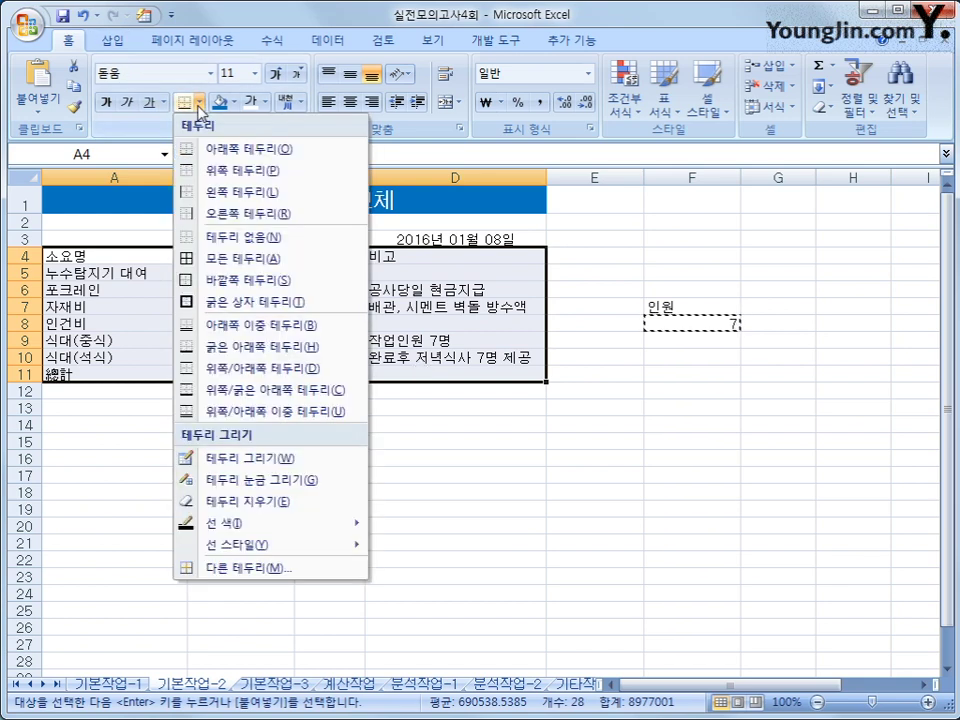
{"action": "left_click", "coordinate": [229, 256]}
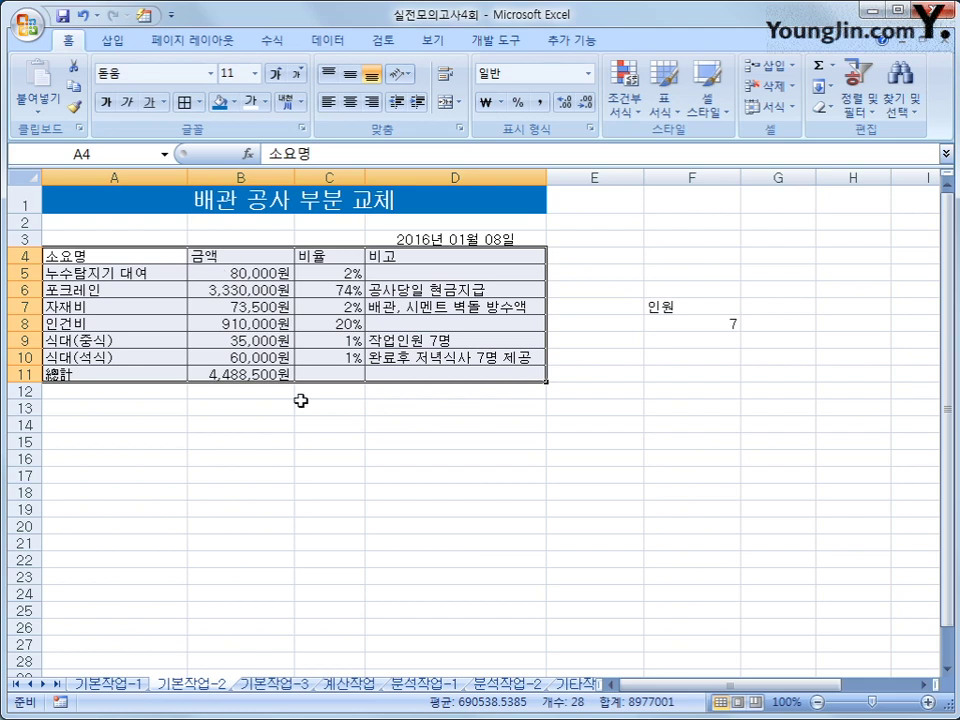
Add an upward-slanting diagonal border line to each of the empty cells C11:D11
{"action": "left_click_drag", "start_coordinate": [324, 372], "coordinate": [381, 371]}
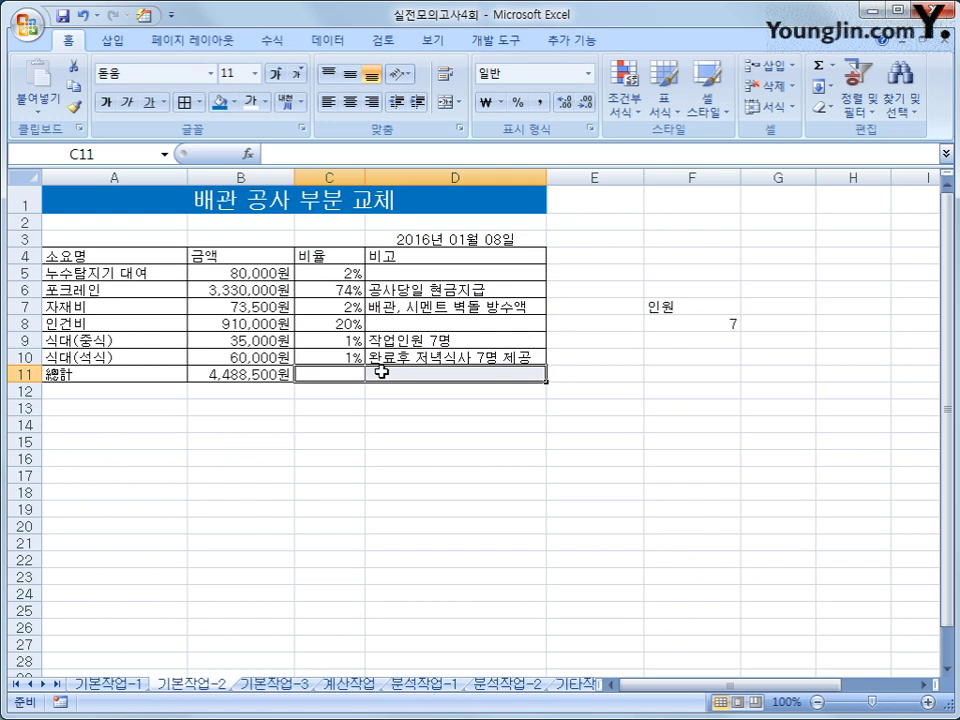
{"action": "right_click", "coordinate": [381, 371]}
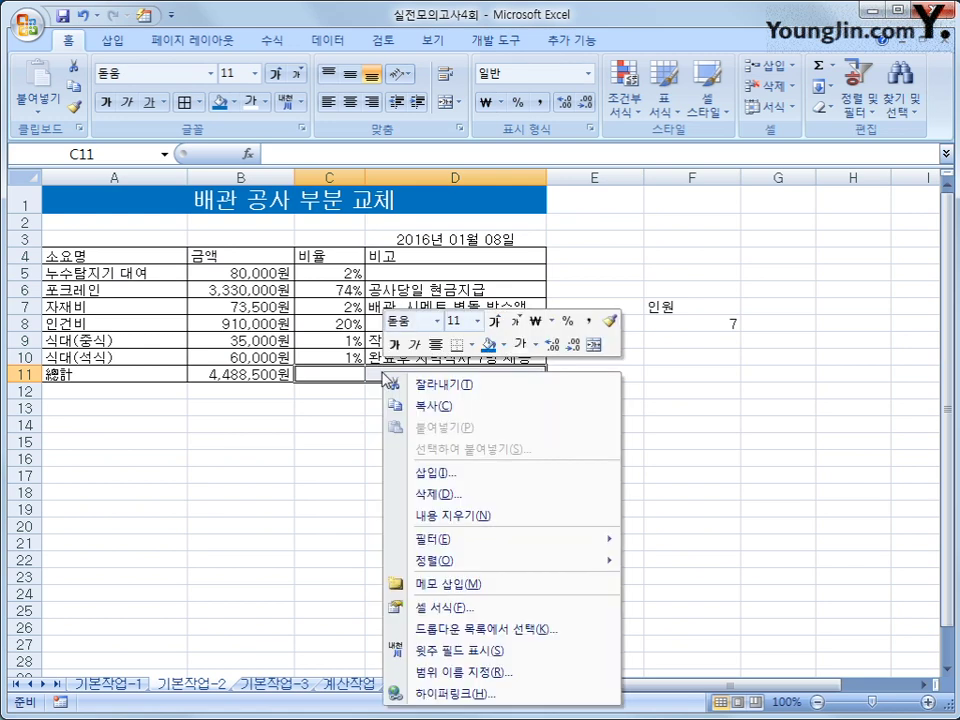
{"action": "left_click", "coordinate": [470, 611]}
{"action": "left_click_drag", "start_coordinate": [448, 410], "coordinate": [490, 222]}
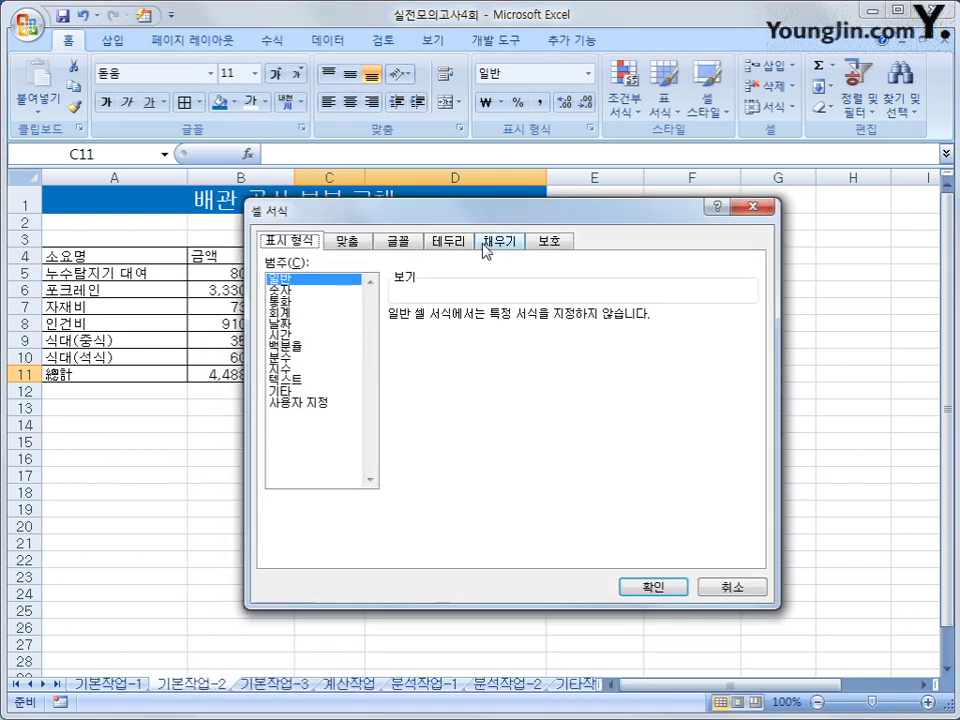
{"action": "left_click", "coordinate": [448, 241]}
{"action": "left_click", "coordinate": [412, 443]}
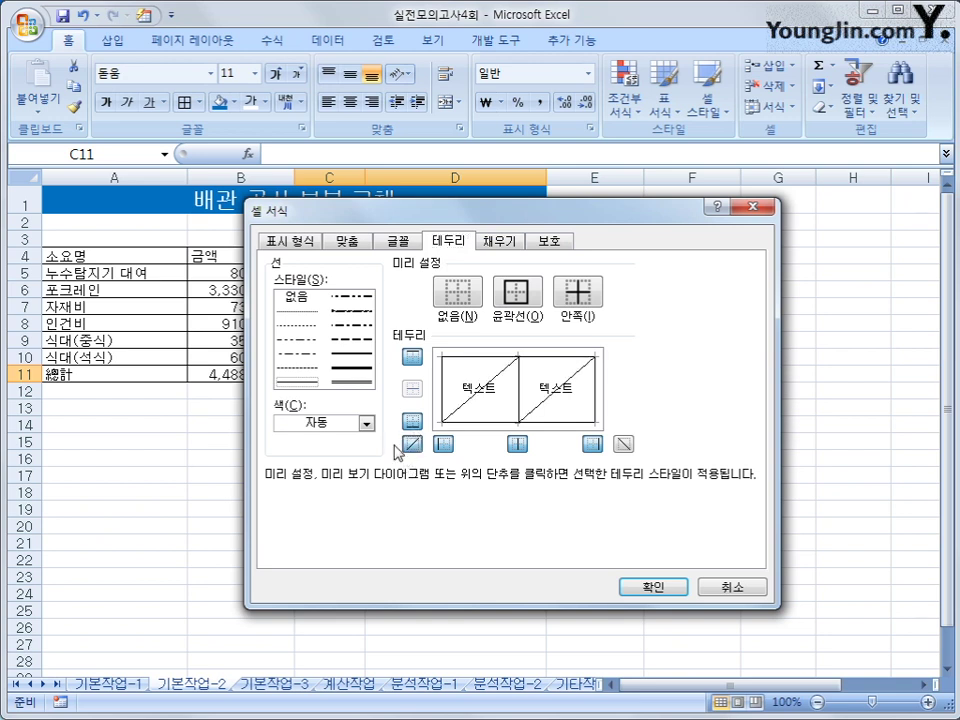
{"action": "left_click", "coordinate": [632, 586]}
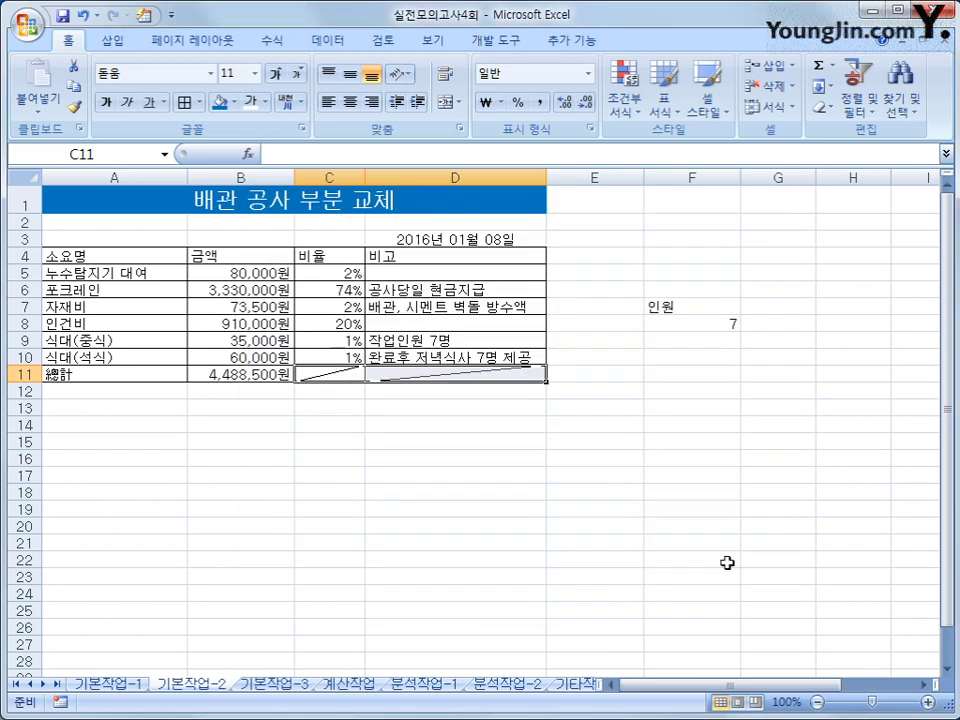
{"action": "left_click", "coordinate": [727, 562]}
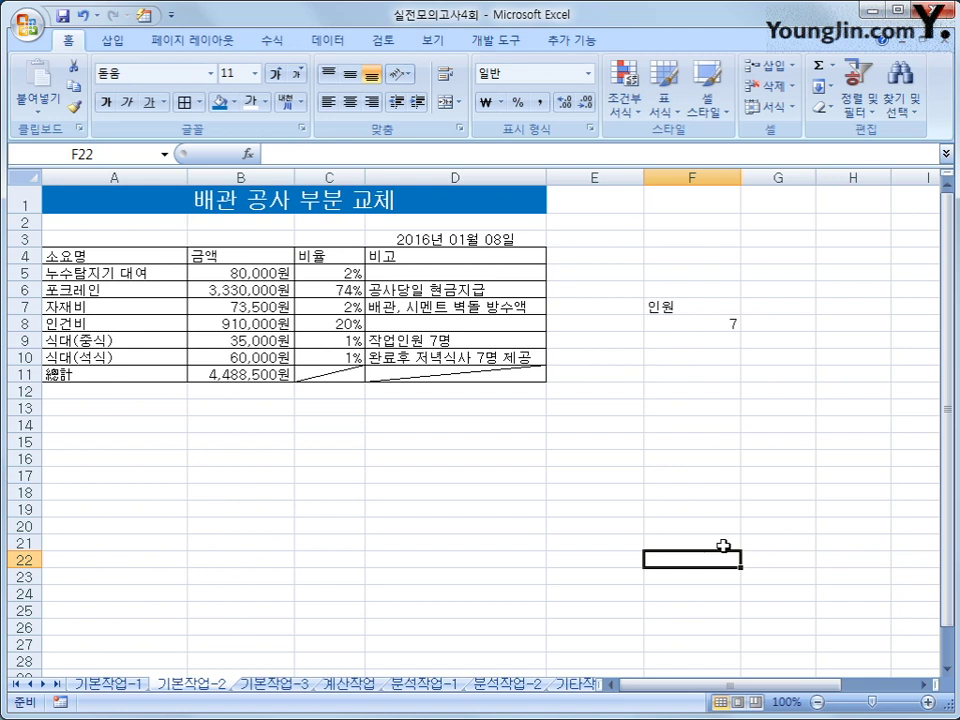
On sheet 기본작업-3, create a new formula-based conditional formatting rule for the range A4:H14
{"action": "left_click", "coordinate": [290, 685]}
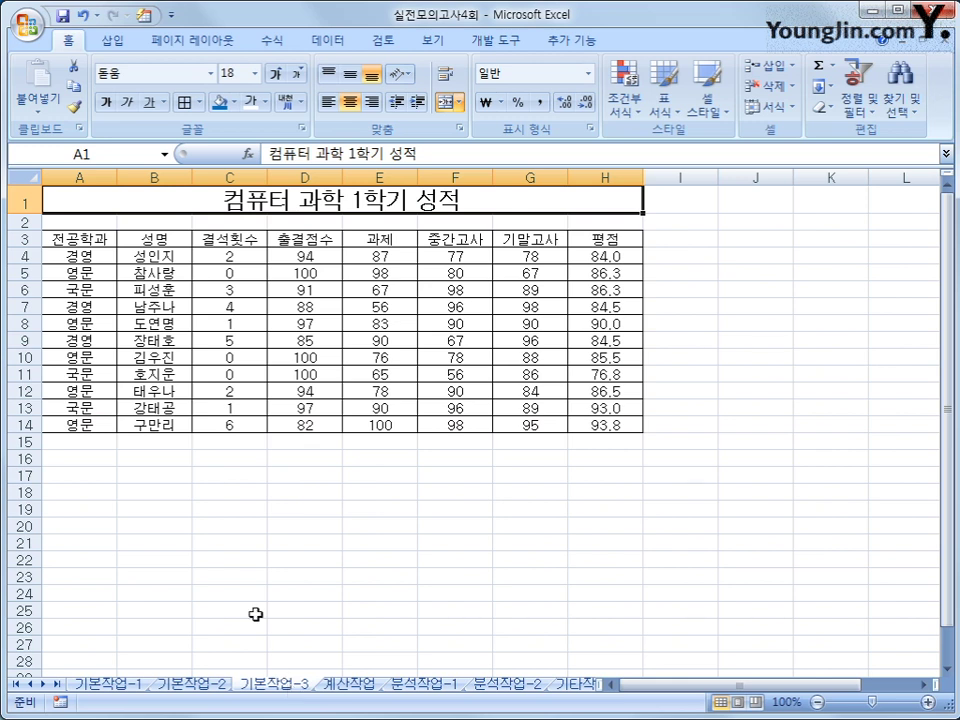
{"action": "left_click", "coordinate": [84, 256]}
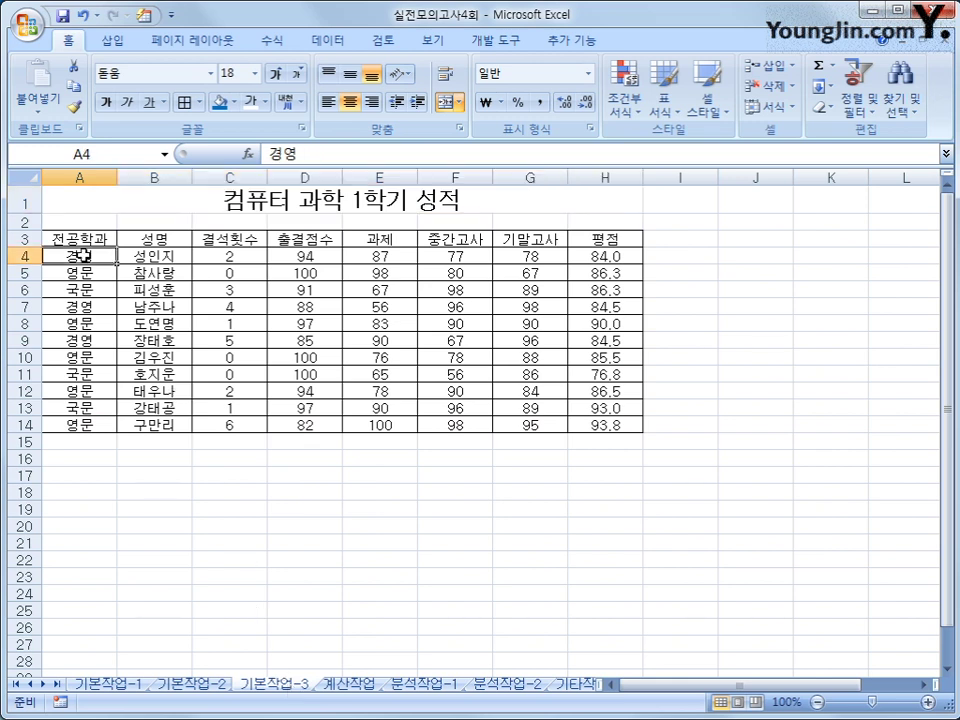
{"action": "left_click_drag", "start_coordinate": [84, 256], "coordinate": [595, 422]}
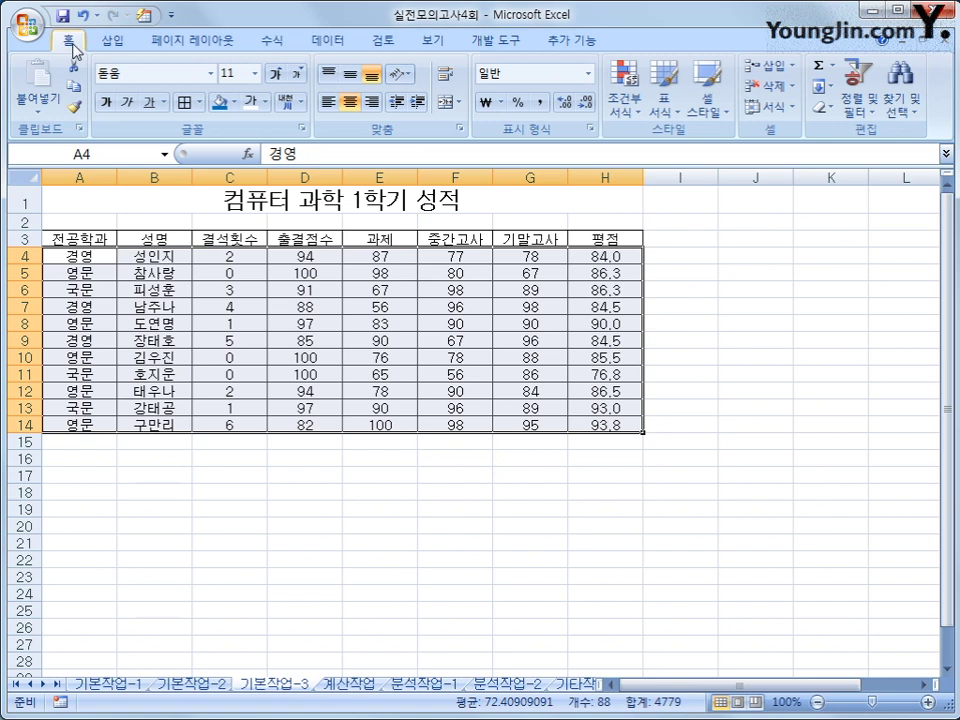
{"action": "left_click", "coordinate": [631, 110]}
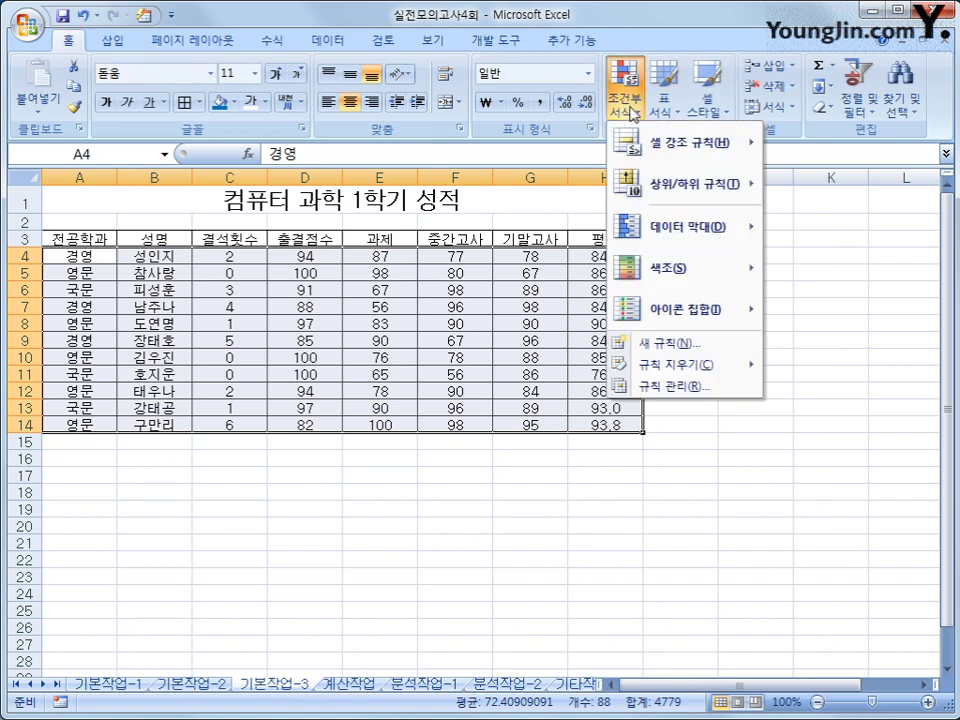
{"action": "left_click", "coordinate": [653, 345]}
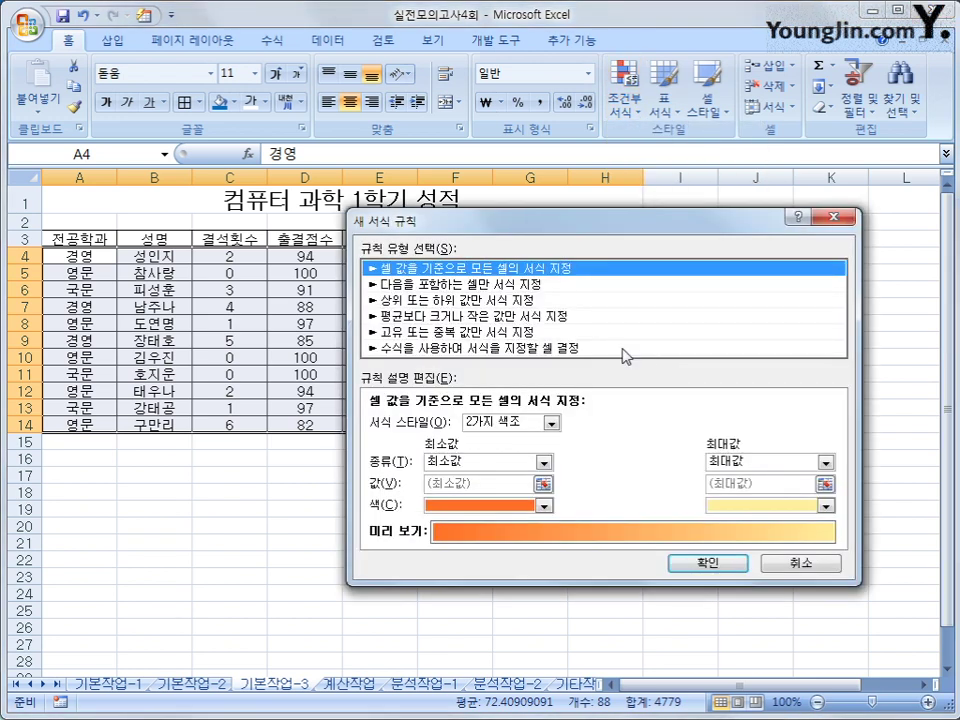
{"action": "left_click", "coordinate": [624, 350]}
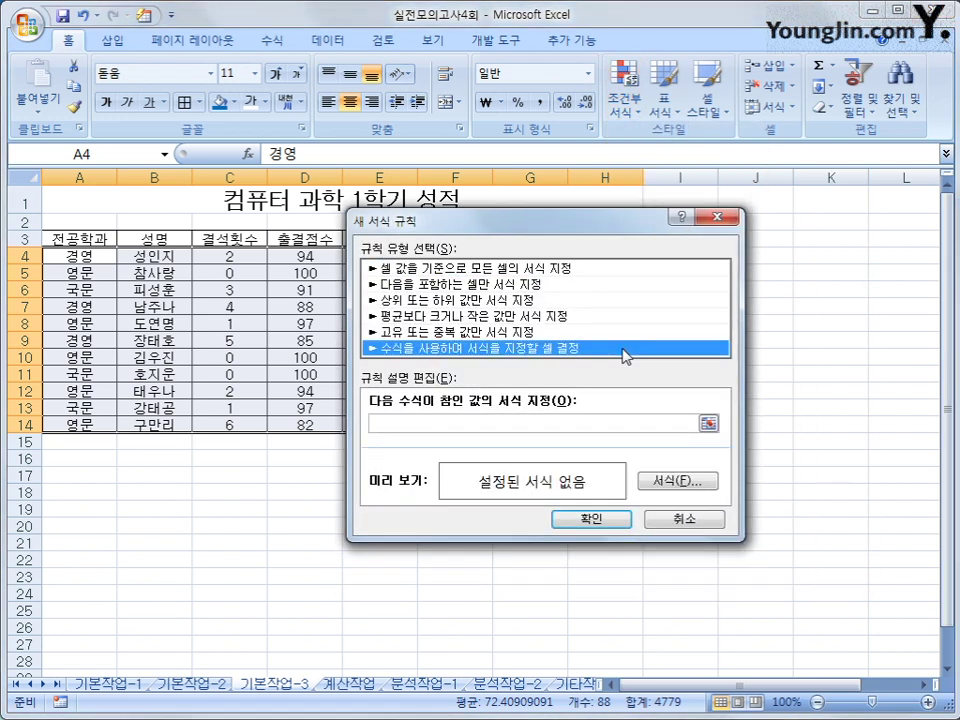
{"action": "left_click", "coordinate": [590, 420]}
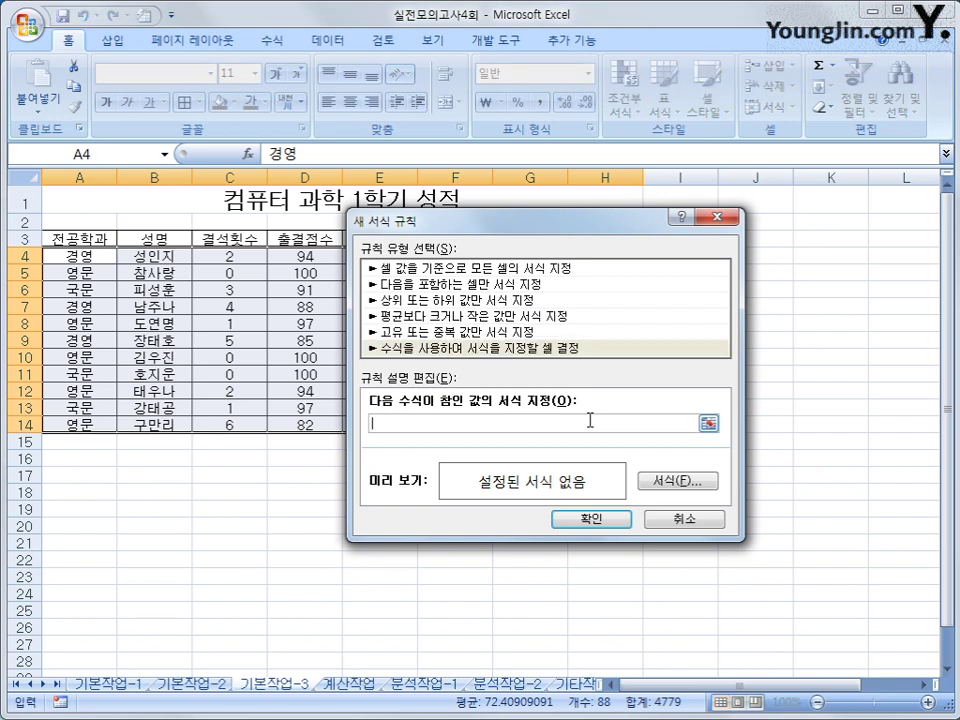
Begin the rule's formula with =and($C4=0, keeping only column C absolute in the absence-count reference
{"action": "type", "text": "ㅋ"}
{"action": "key", "text": "BackSpace"}
{"action": "type", "text": "="}
{"action": "type", "text": "and("}
{"action": "left_click", "coordinate": [256, 257]}
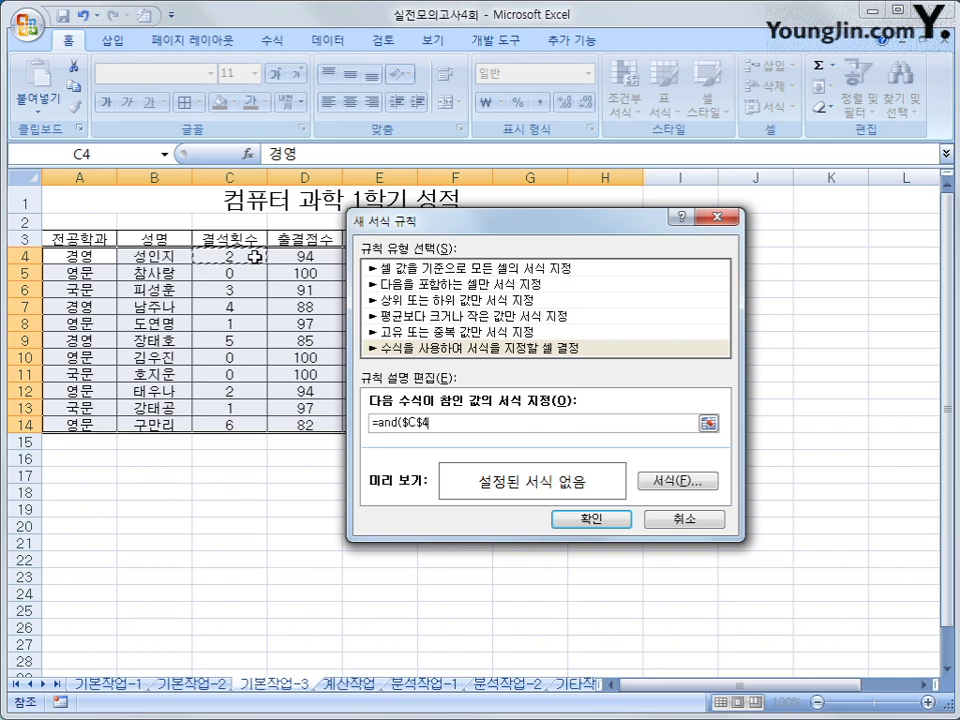
{"action": "key", "text": "F4"}
{"action": "key", "text": "F4"}
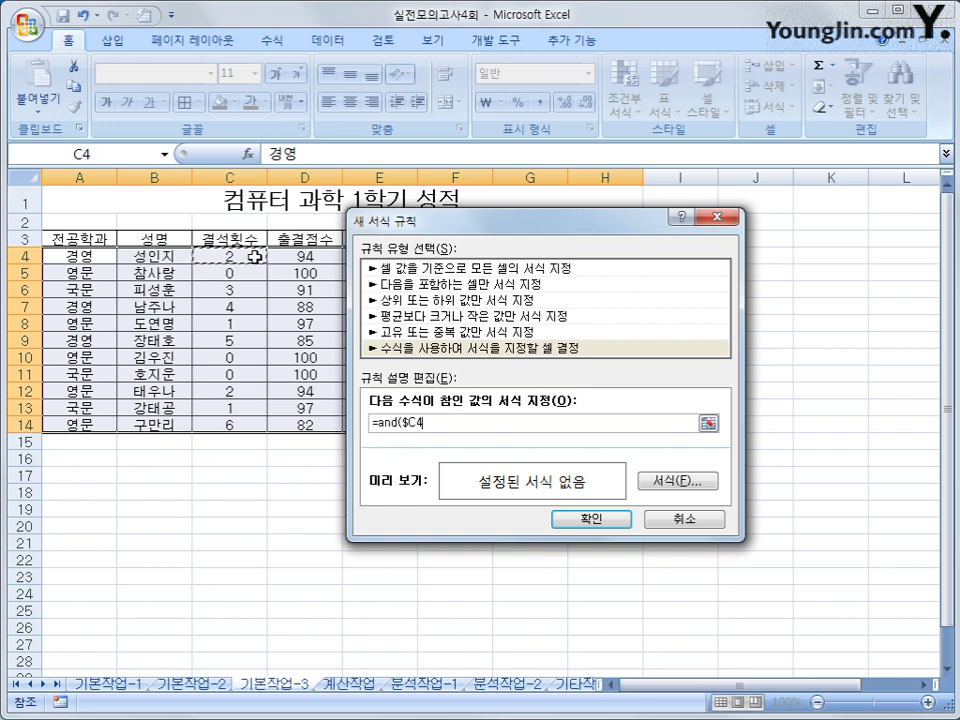
{"action": "type", "text": ">"}
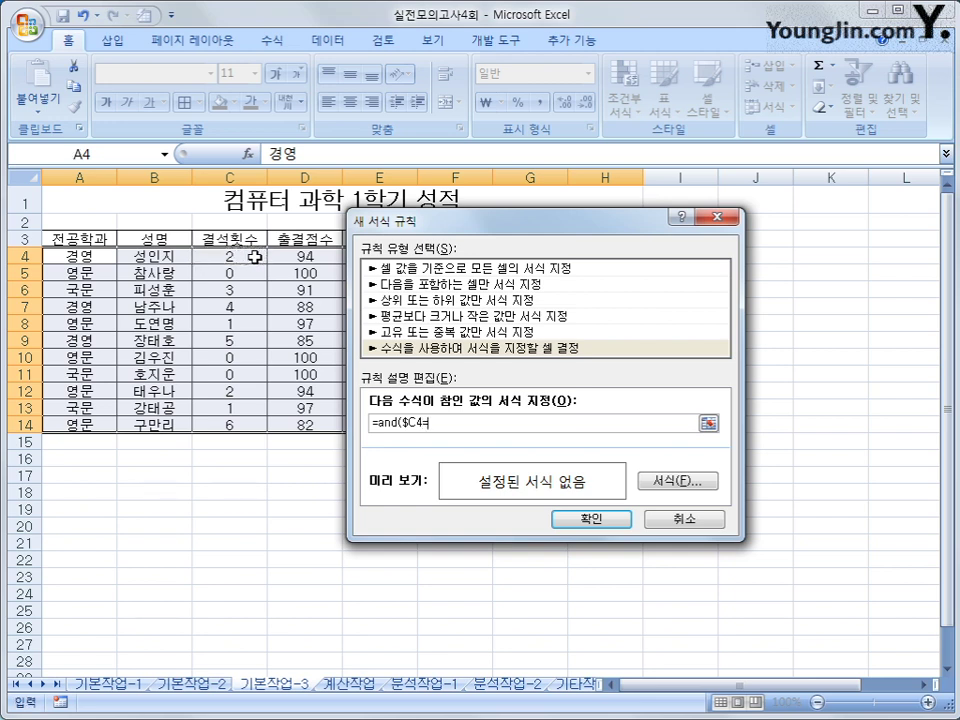
{"action": "type", "text": "0,"}
Complete the rule's formula as =and($C4=0,$H4>=80), keeping only column H absolute in the grade reference
{"action": "left_click_drag", "start_coordinate": [422, 217], "coordinate": [572, 322]}
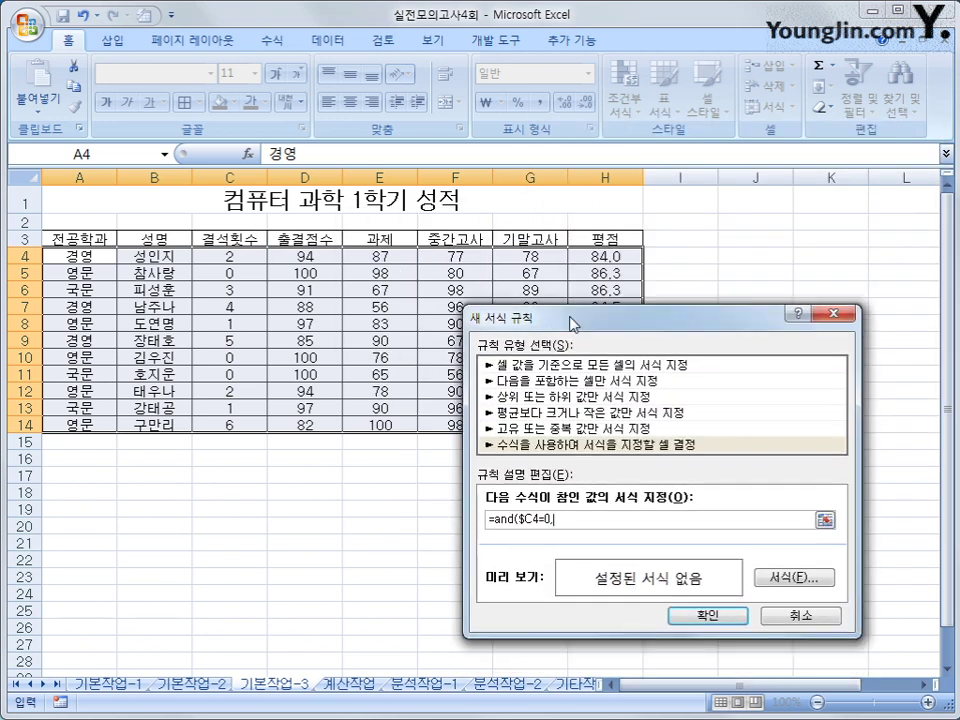
{"action": "left_click", "coordinate": [598, 257]}
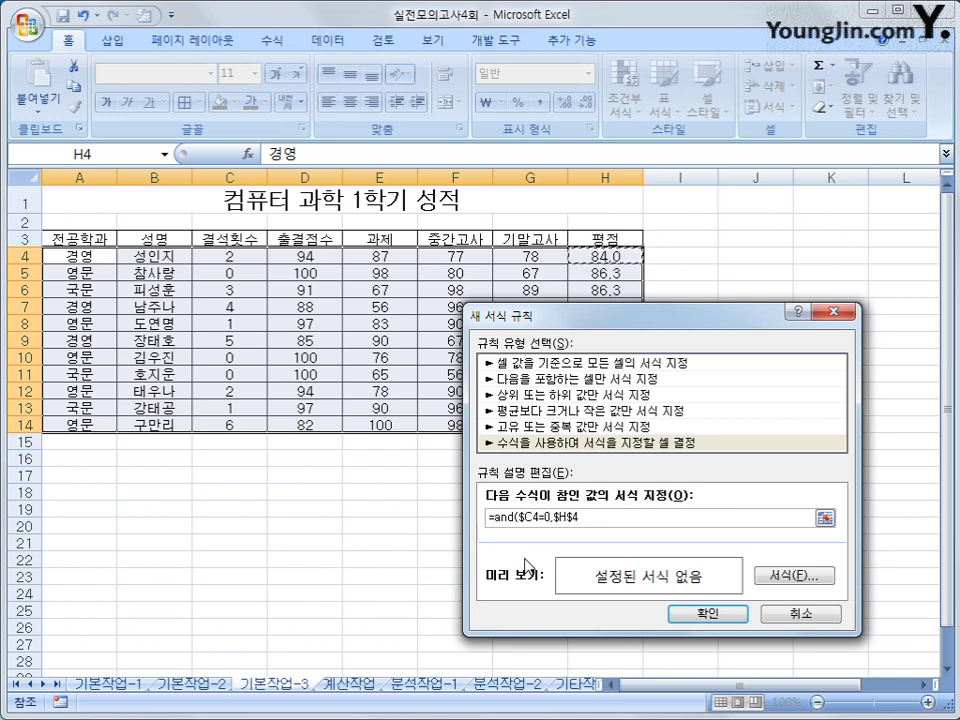
{"action": "key", "text": "F4"}
{"action": "key", "text": "F4"}
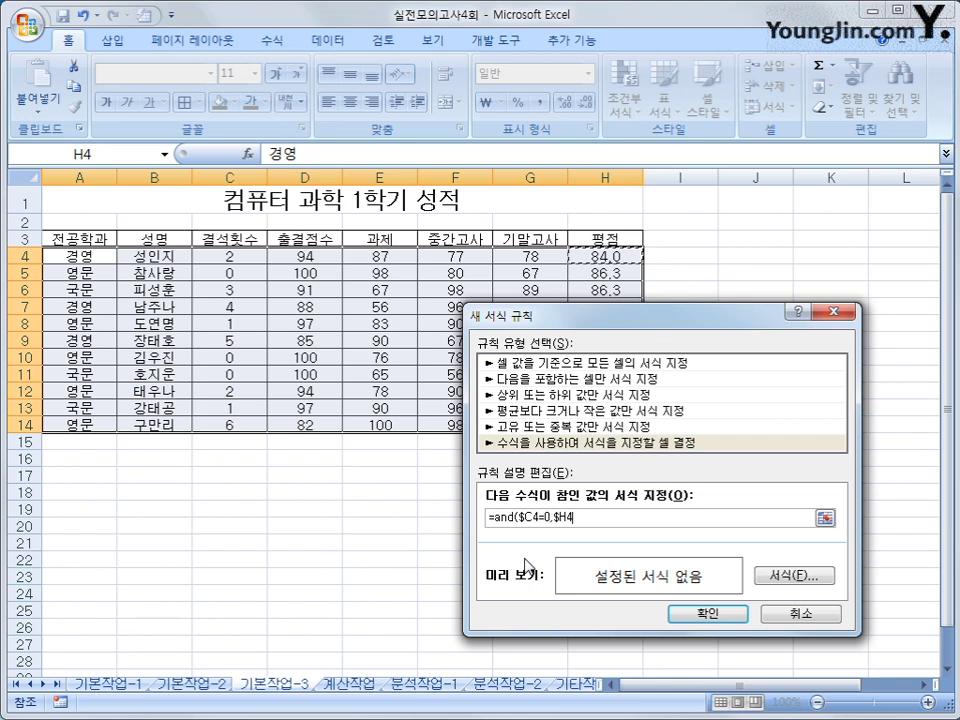
{"action": "type", "text": ">=80"}
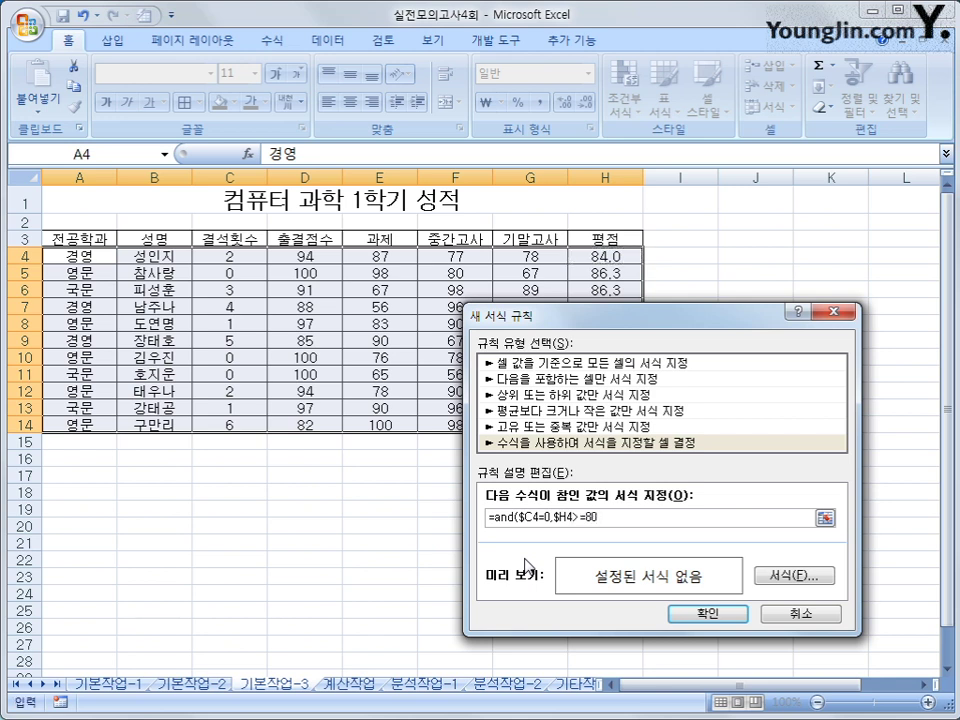
{"action": "type", "text": ")"}
Set the rule's format to bold italic text in standard green and apply the conditional formatting rule
{"action": "left_click", "coordinate": [770, 576]}
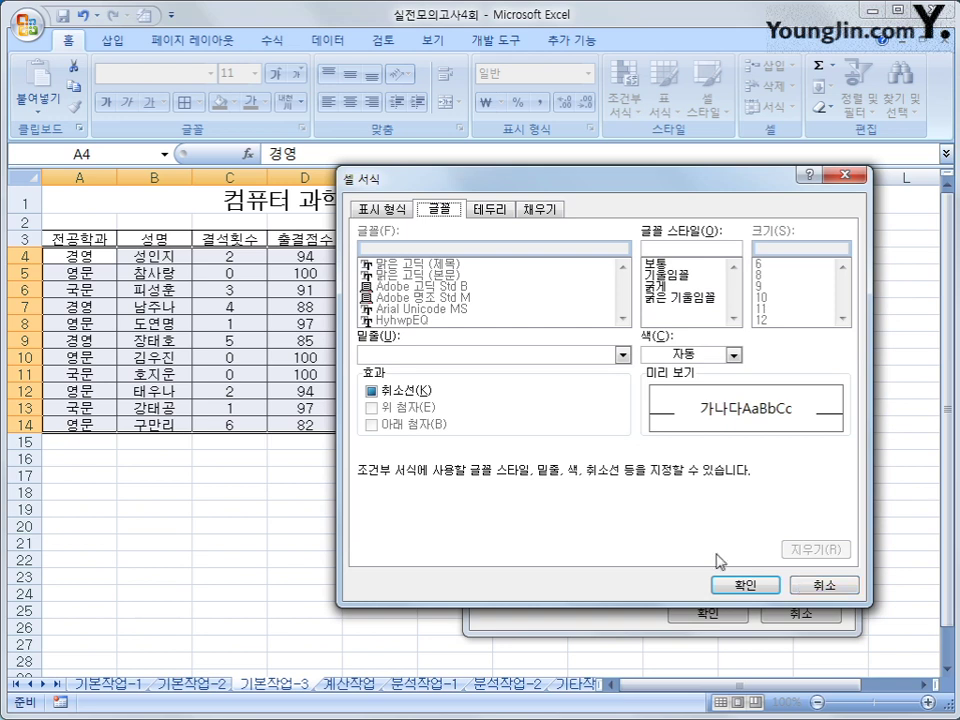
{"action": "left_click", "coordinate": [733, 355]}
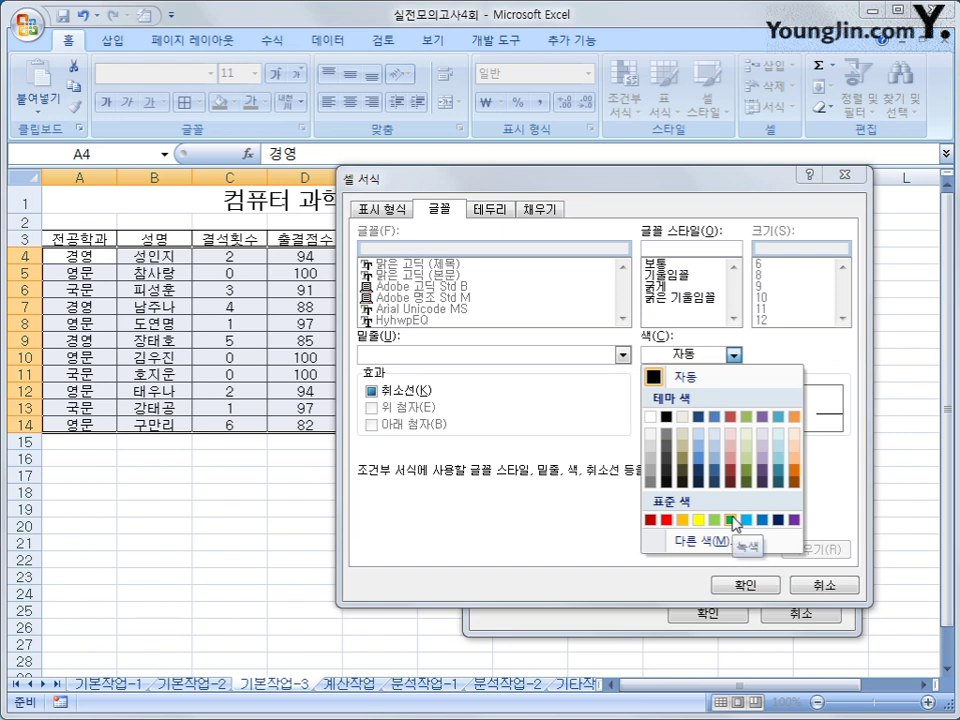
{"action": "left_click", "coordinate": [734, 519]}
{"action": "left_click", "coordinate": [682, 297]}
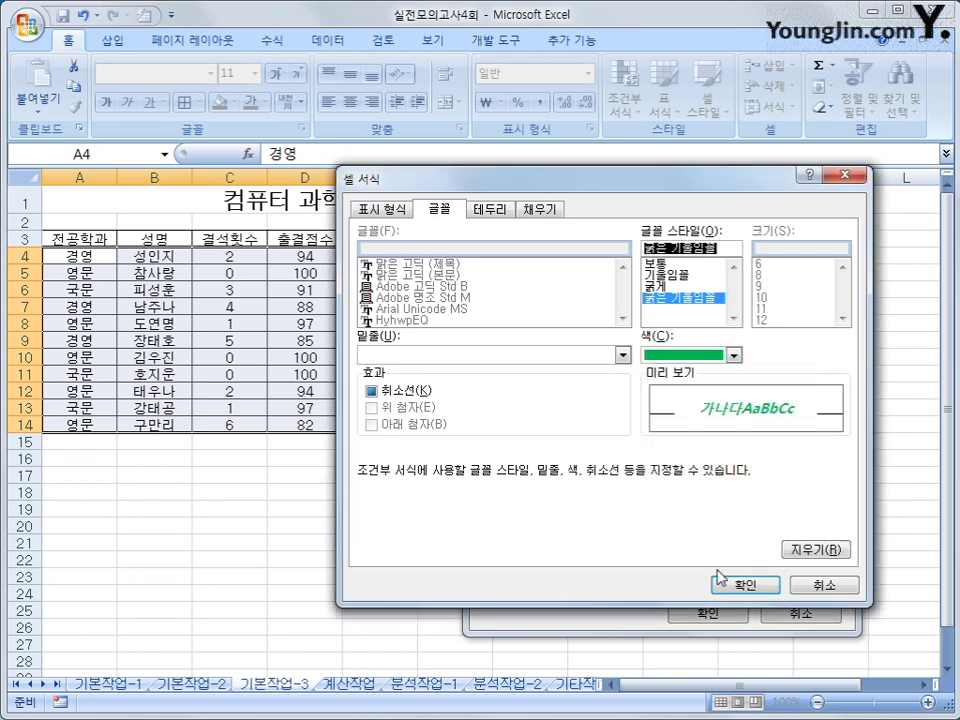
{"action": "left_click", "coordinate": [736, 588]}
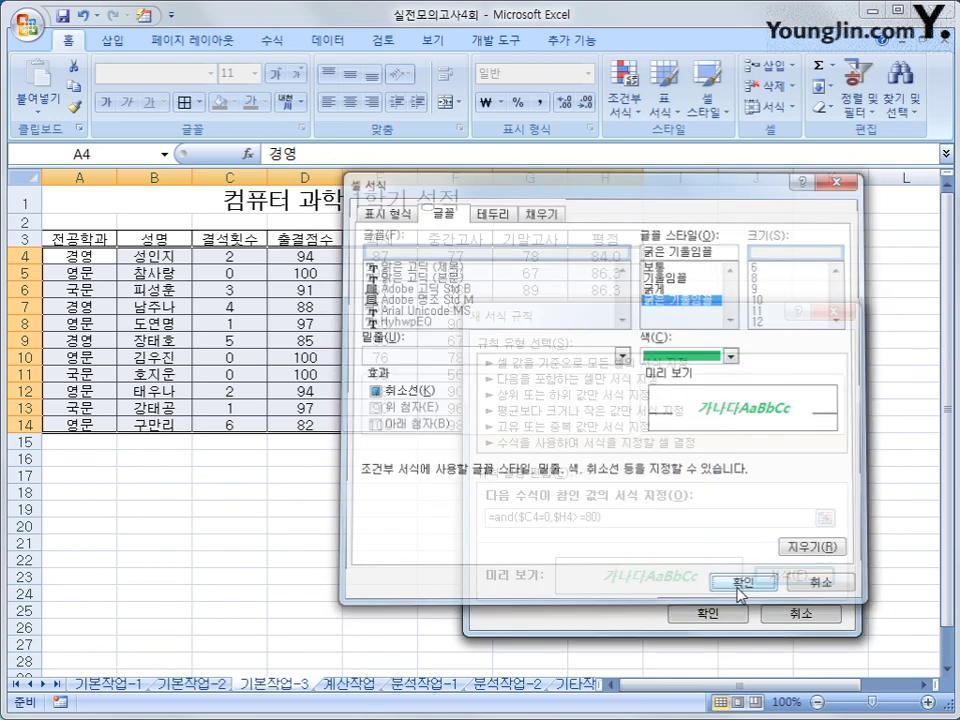
{"action": "left_click", "coordinate": [724, 619]}
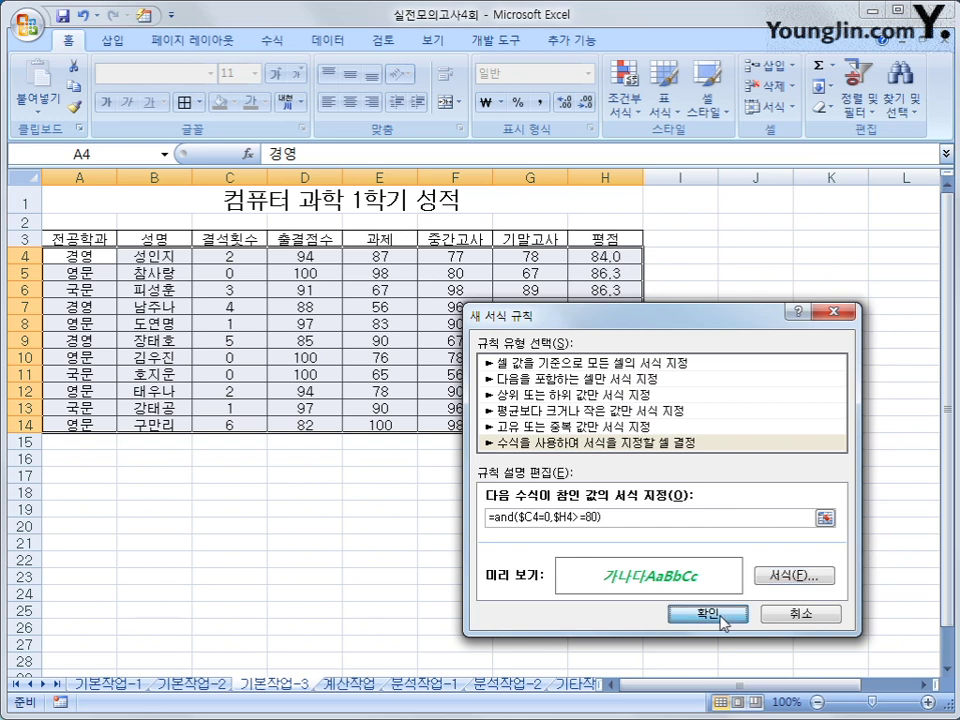
{"action": "left_click", "coordinate": [724, 619]}
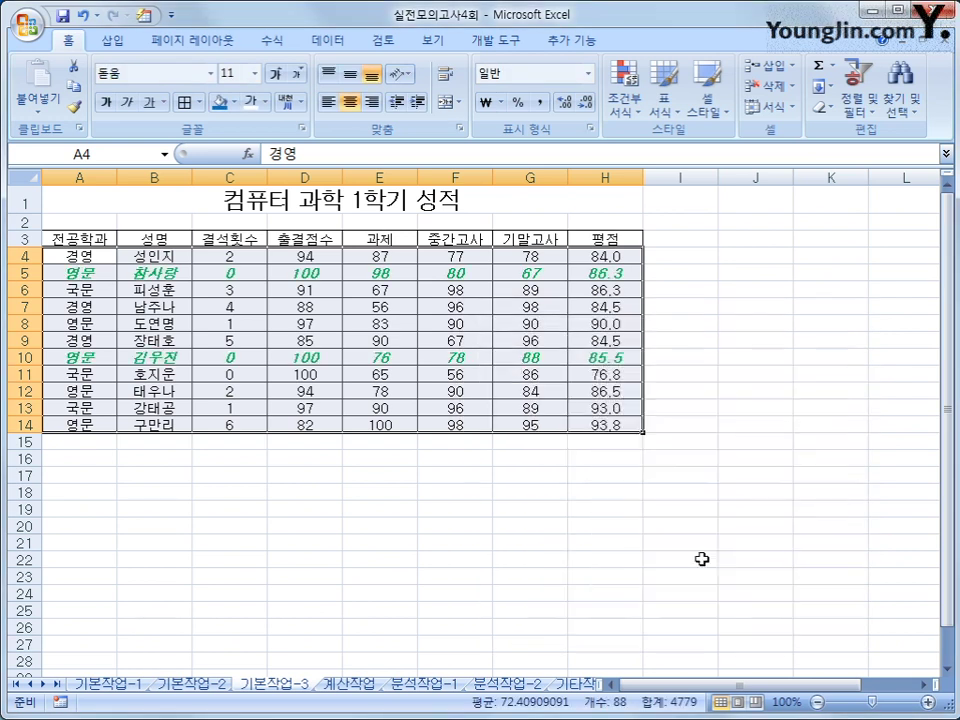
Check the 결석횟수 and 평점 cells in rows 5 and 10 against the rule's two conditions
{"action": "left_click", "coordinate": [251, 272]}
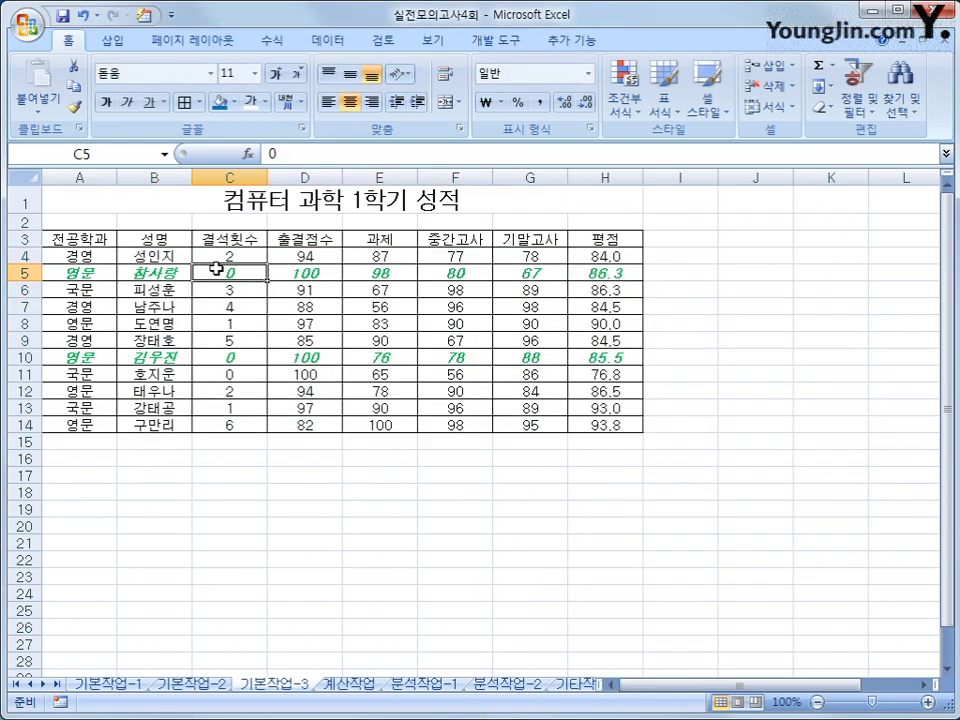
{"action": "left_click", "coordinate": [251, 358]}
{"action": "left_click", "coordinate": [606, 272]}
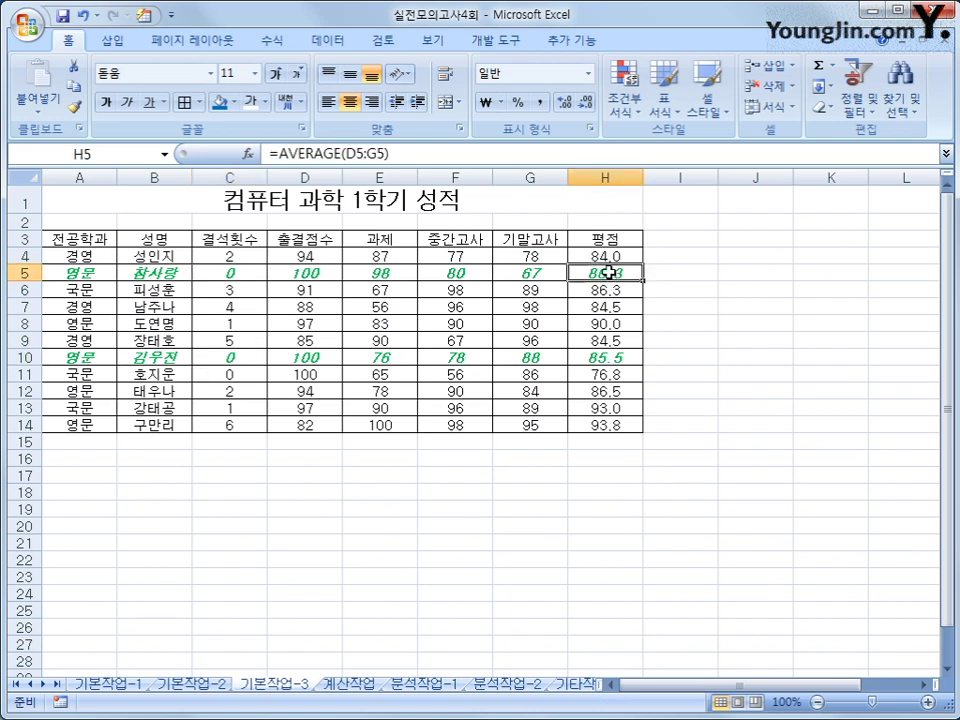
{"action": "left_click", "coordinate": [620, 356]}
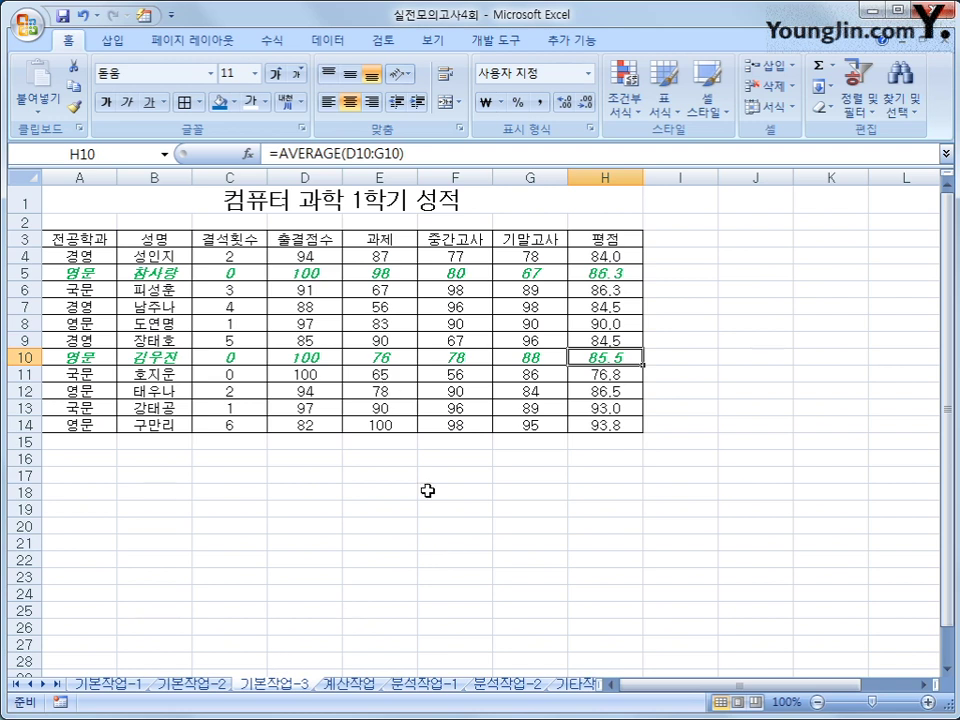
Switch to sheet 계산작업 and examine the 성별 and 기말평균 columns of 표1 and the result cell for the men's average
{"action": "left_click", "coordinate": [352, 684]}
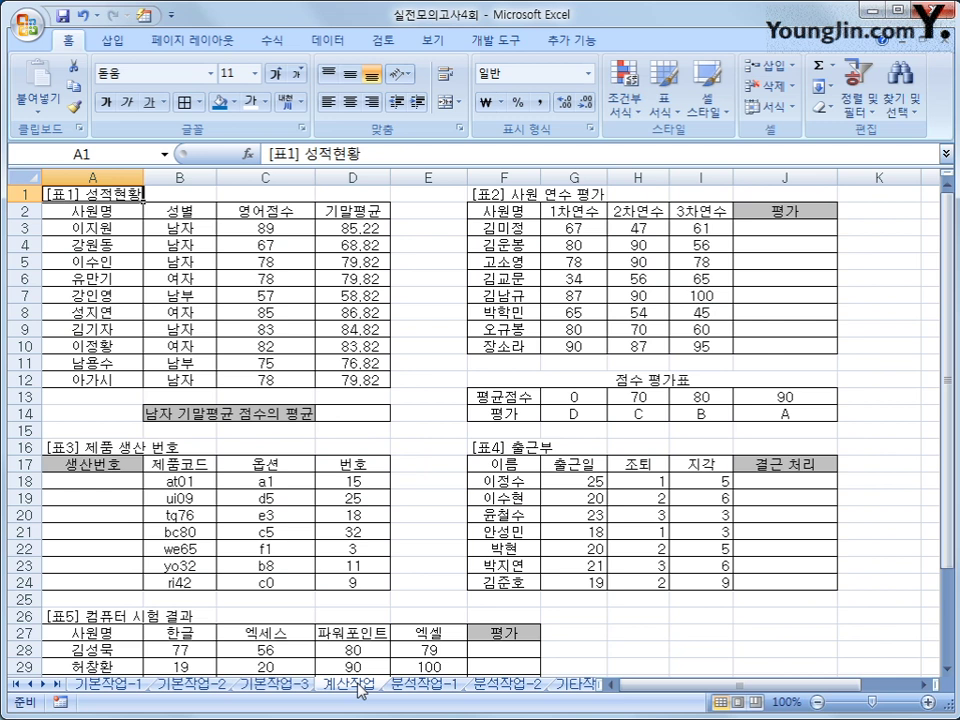
{"action": "left_click", "coordinate": [380, 418]}
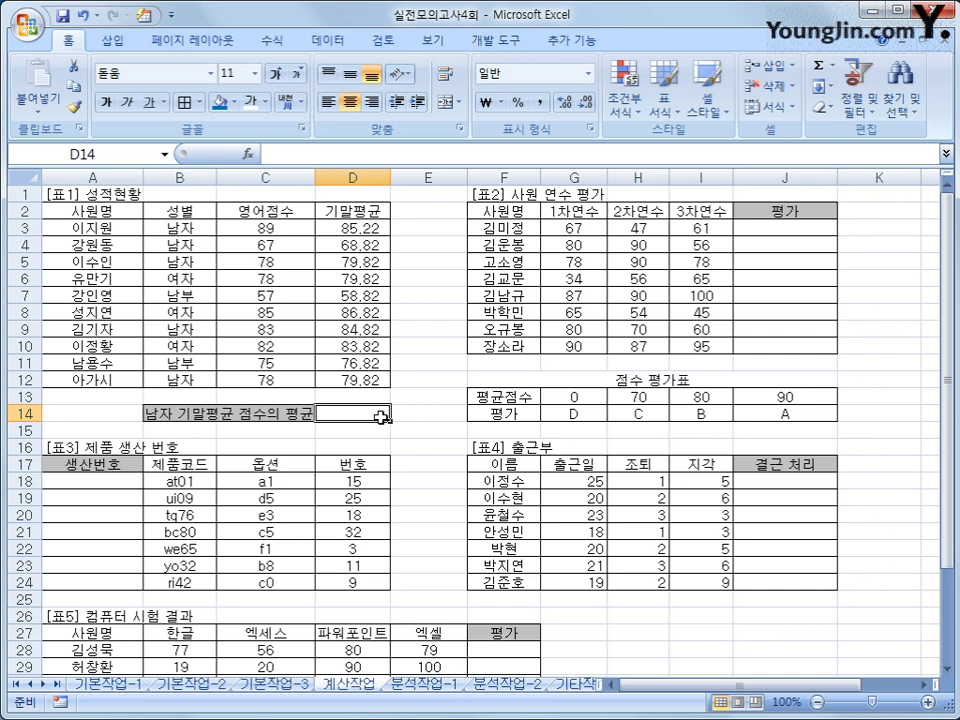
{"action": "left_click", "coordinate": [194, 226]}
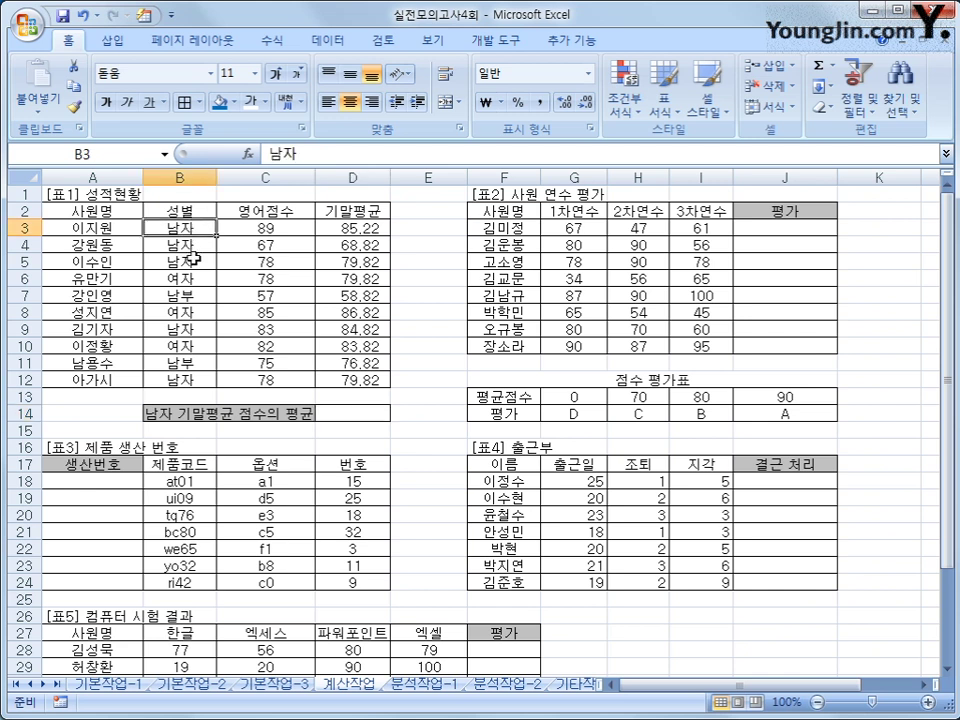
{"action": "left_click", "coordinate": [197, 241]}
{"action": "left_click", "coordinate": [355, 231]}
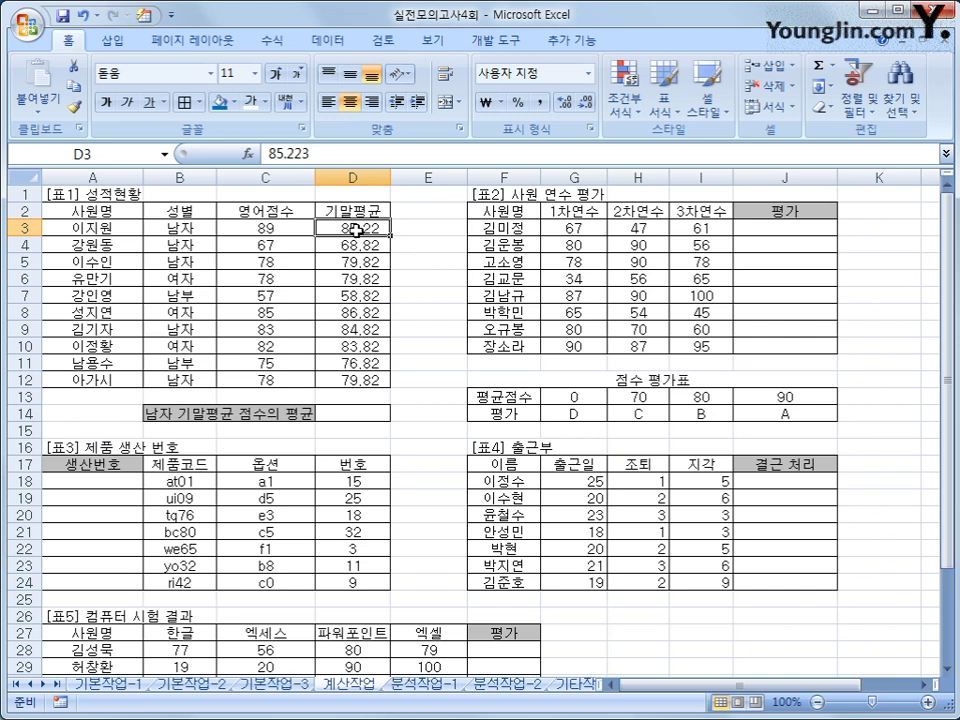
{"action": "left_click_drag", "start_coordinate": [172, 211], "coordinate": [172, 228]}
{"action": "left_click", "coordinate": [352, 428]}
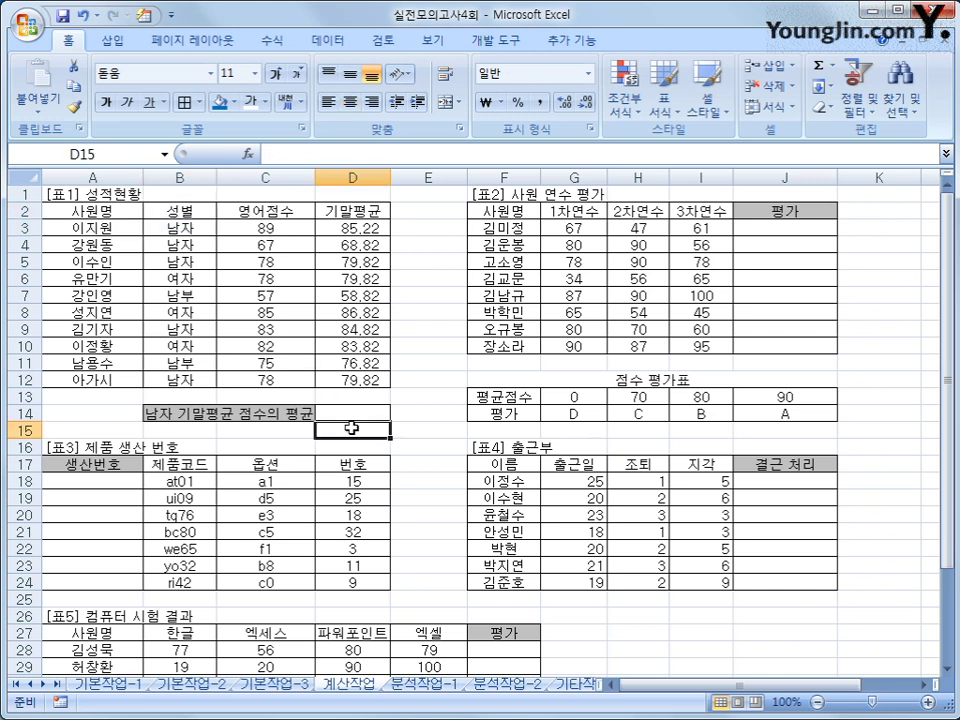
Insert the DAVERAGE function from the database category into cell D14, keeping 표1 clear of the arguments dialog
{"action": "left_click", "coordinate": [359, 405]}
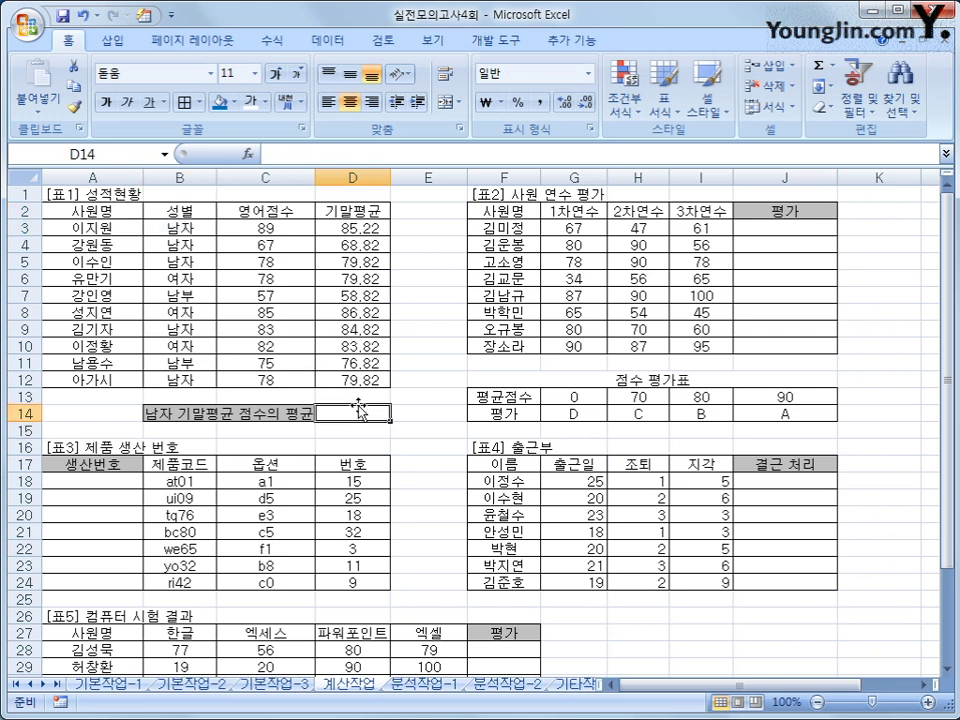
{"action": "left_click", "coordinate": [248, 155]}
{"action": "left_click", "coordinate": [592, 388]}
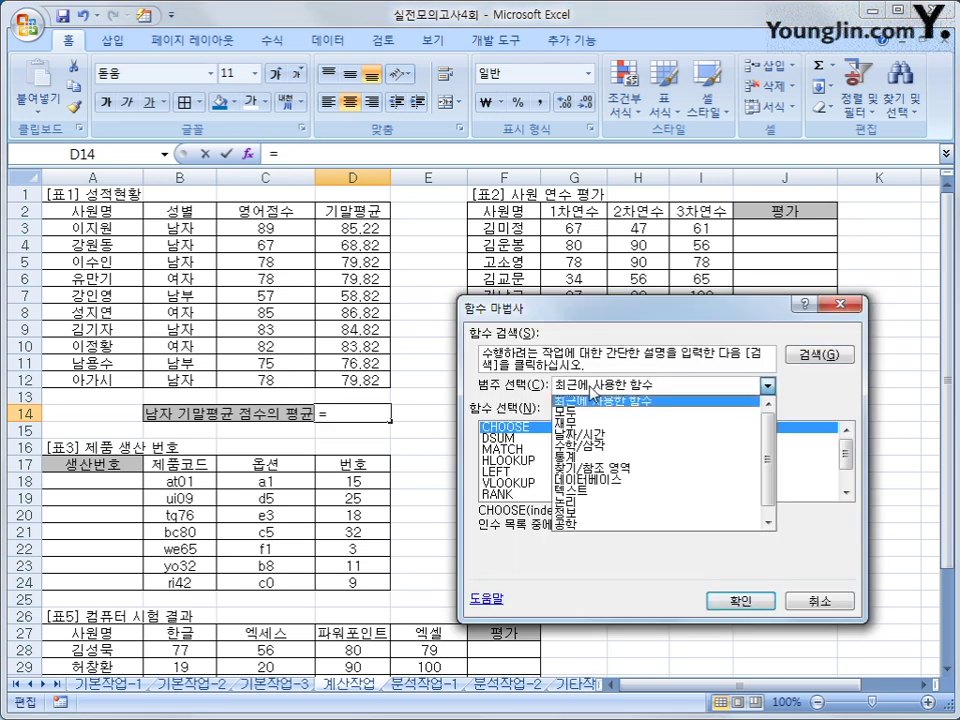
{"action": "left_click", "coordinate": [598, 479]}
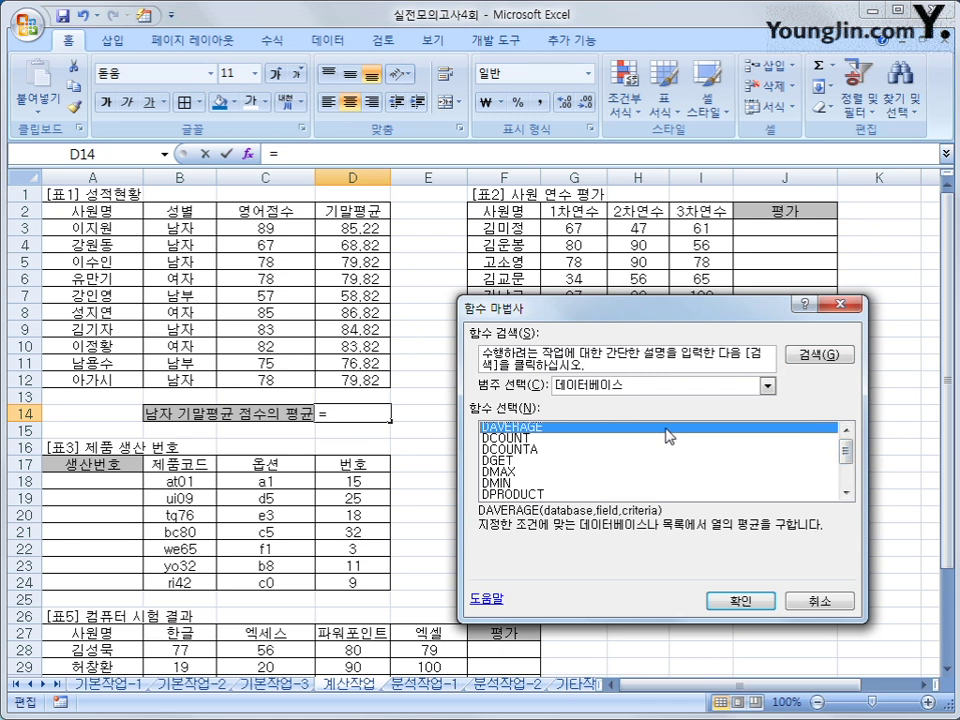
{"action": "left_click", "coordinate": [740, 600]}
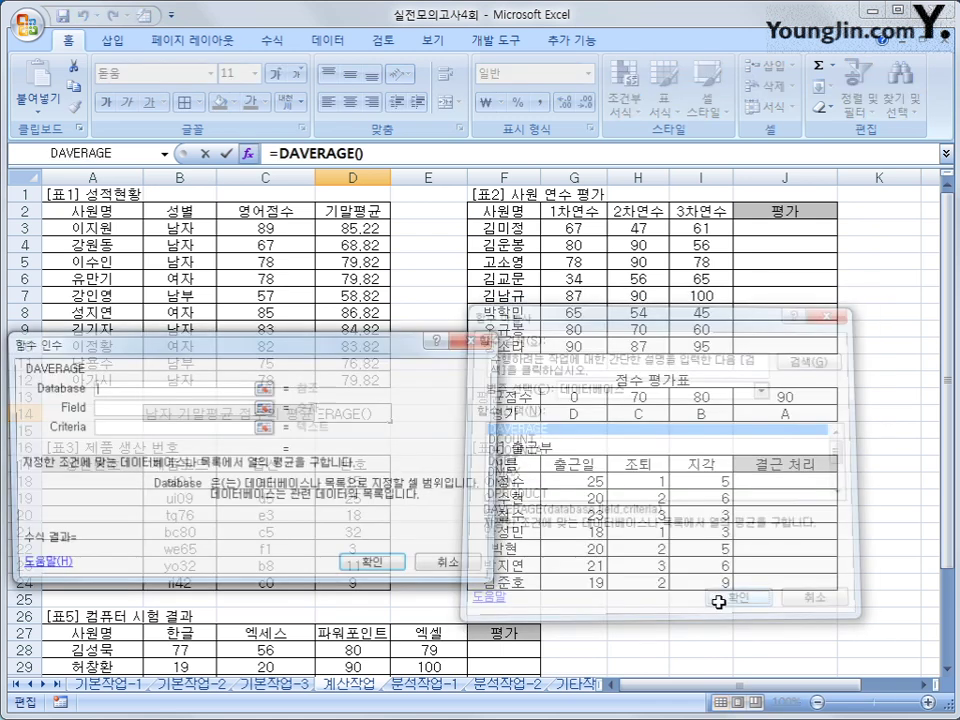
{"action": "left_click_drag", "start_coordinate": [268, 342], "coordinate": [603, 405]}
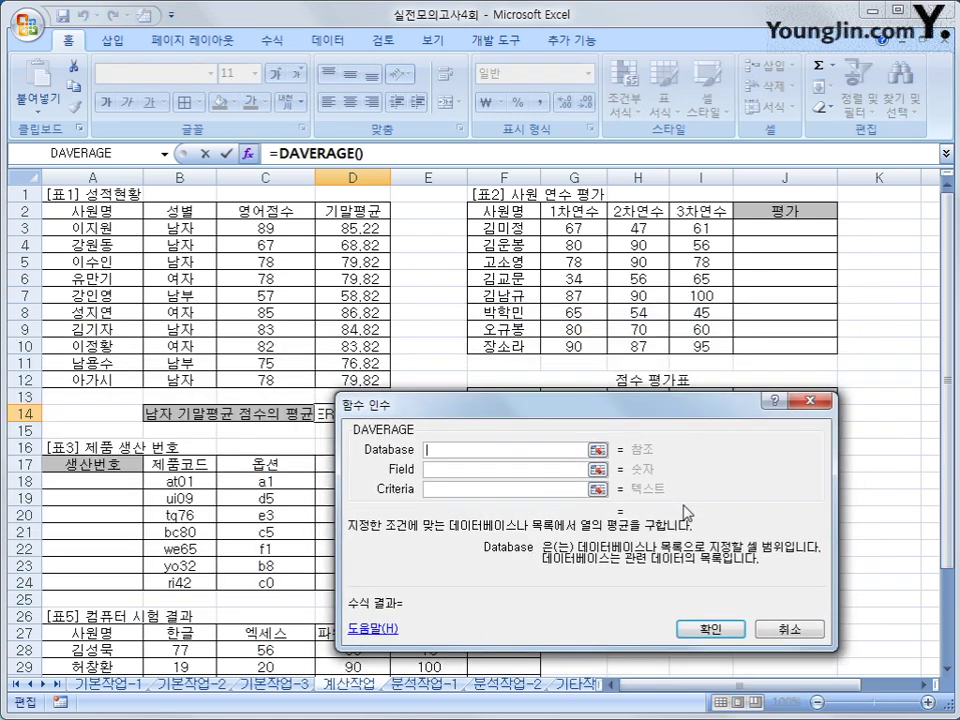
Fill in the DAVERAGE arguments with database A2:D12, field D2 and criteria B2:B3, and accept the formula
{"action": "left_click_drag", "start_coordinate": [88, 210], "coordinate": [347, 381]}
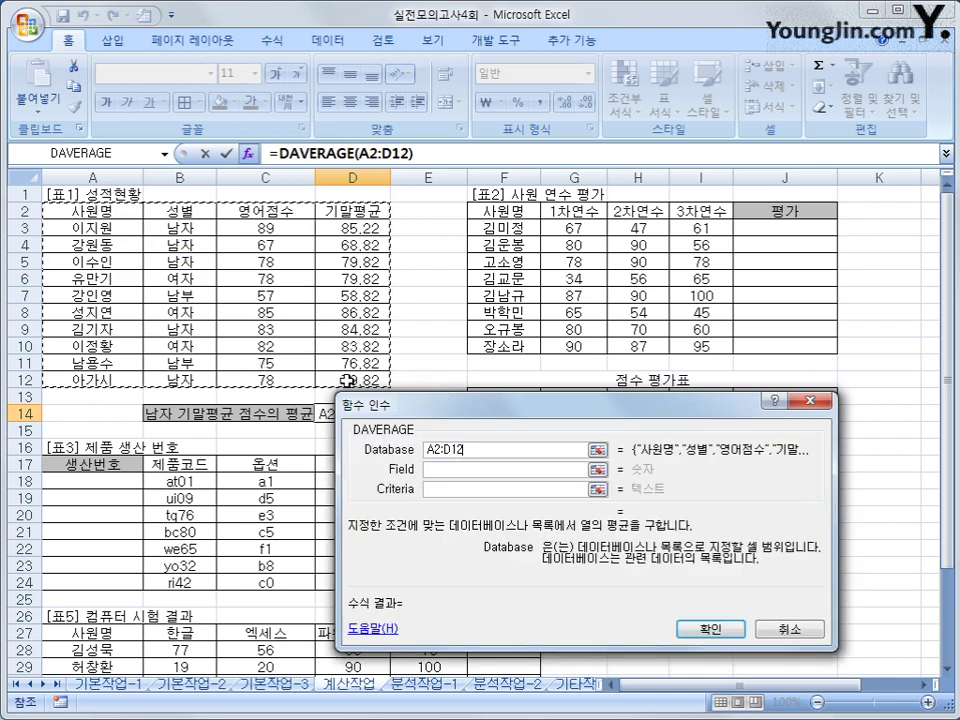
{"action": "left_click", "coordinate": [430, 468]}
{"action": "left_click", "coordinate": [341, 210]}
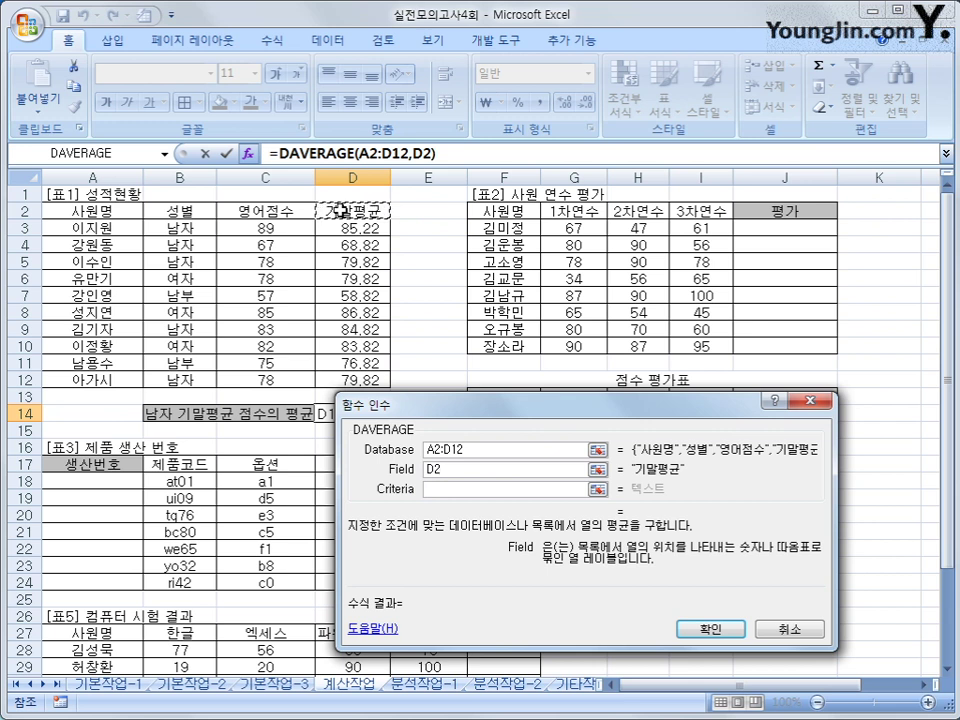
{"action": "left_click", "coordinate": [427, 488]}
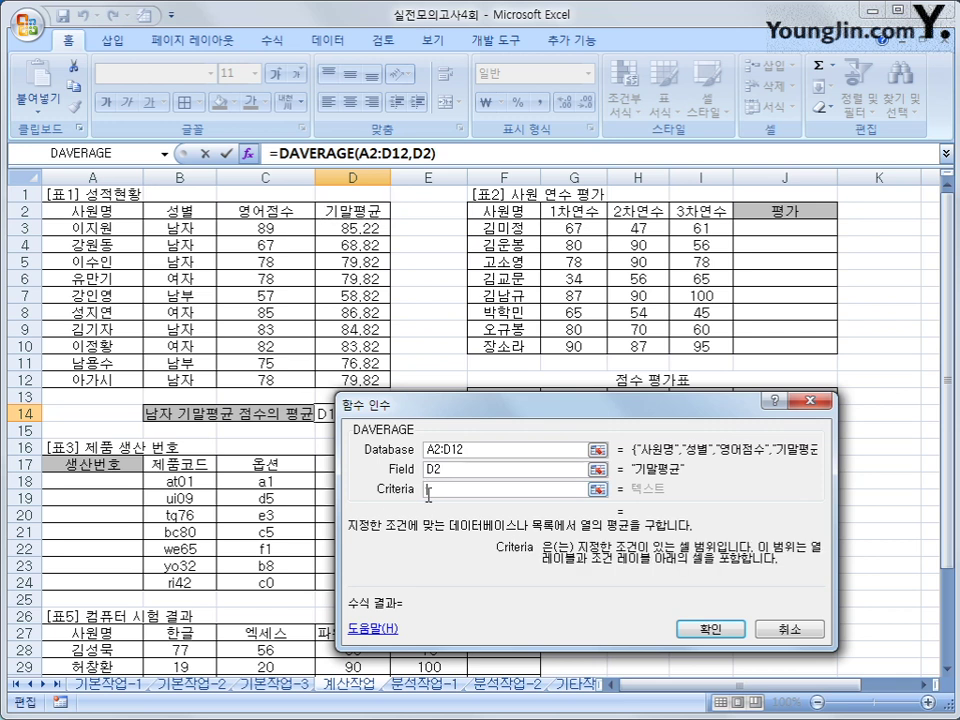
{"action": "left_click", "coordinate": [177, 210]}
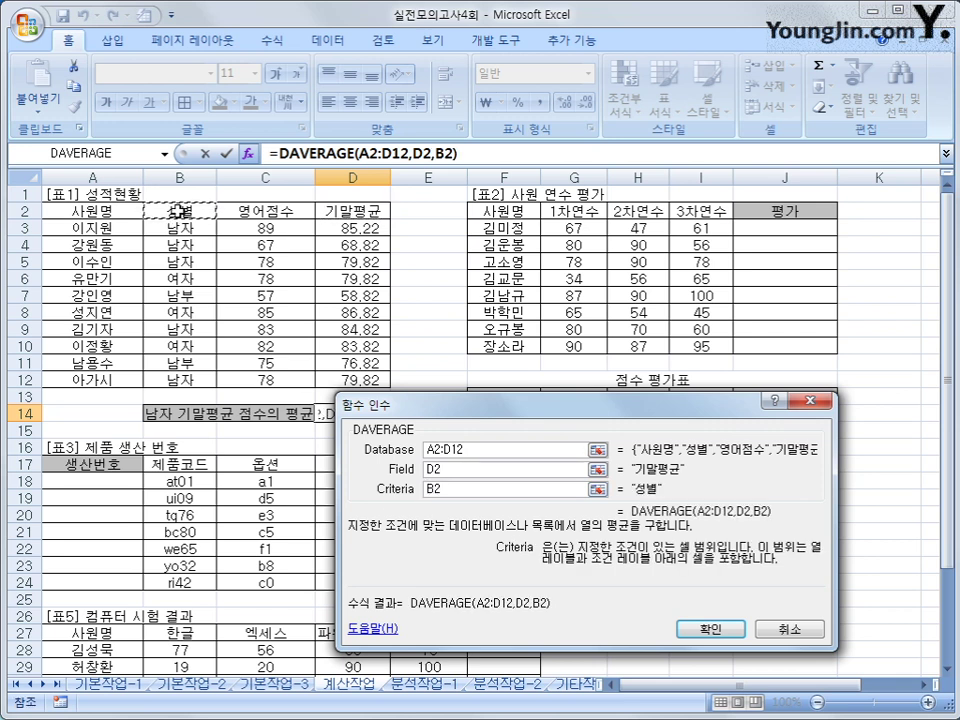
{"action": "left_click_drag", "start_coordinate": [177, 210], "coordinate": [177, 227]}
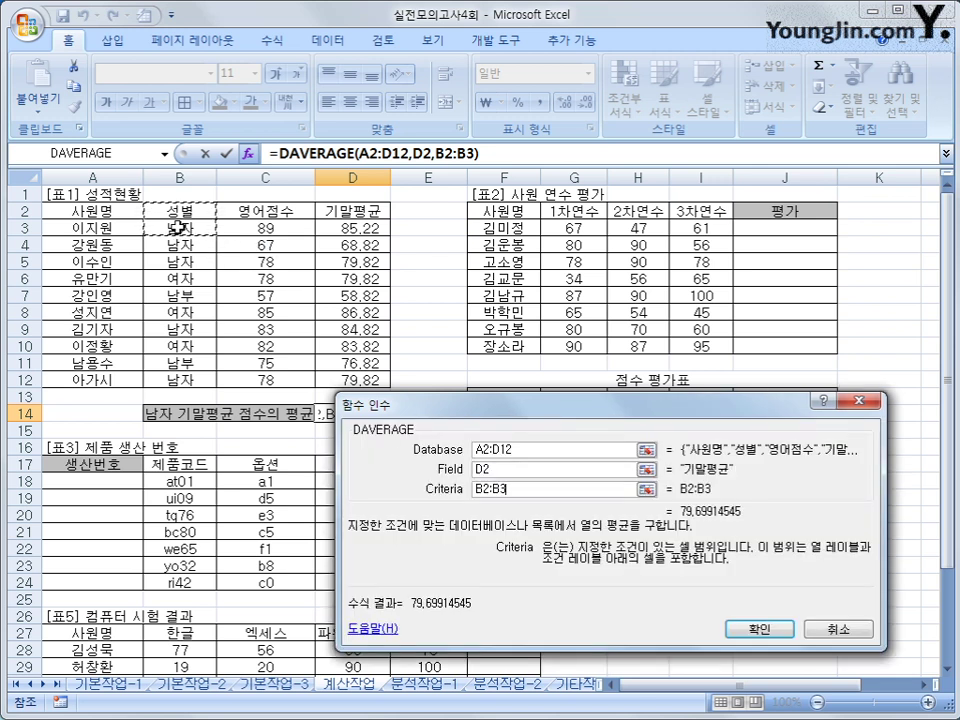
{"action": "left_click", "coordinate": [742, 632]}
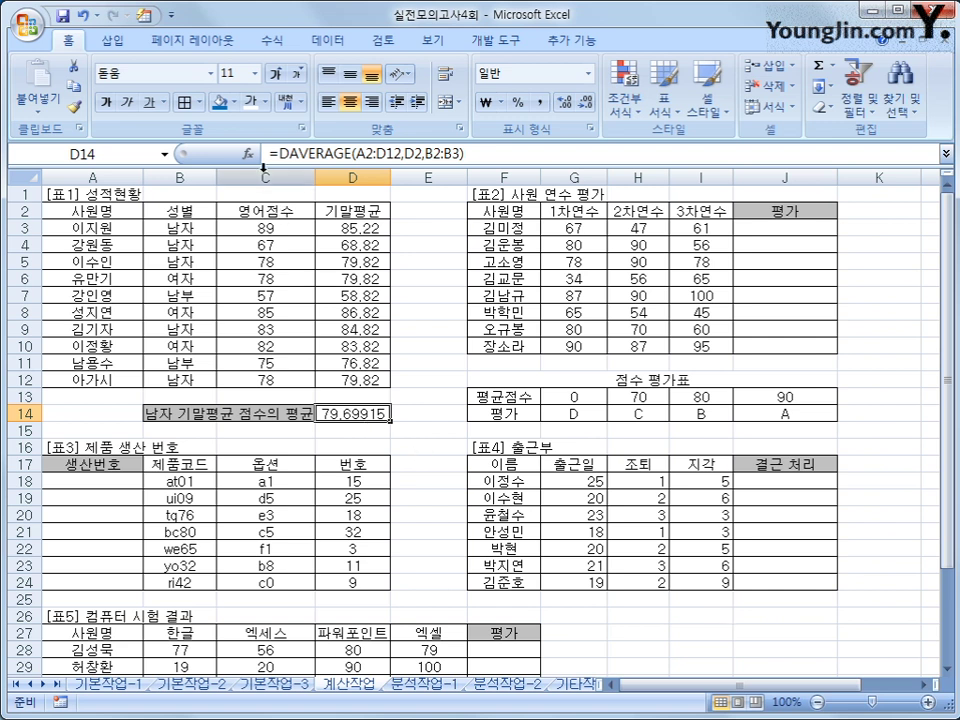
Wrap the DAVERAGE formula in D14 in ROUNDUP with 1 decimal digit and accept it
{"action": "left_click", "coordinate": [272, 152]}
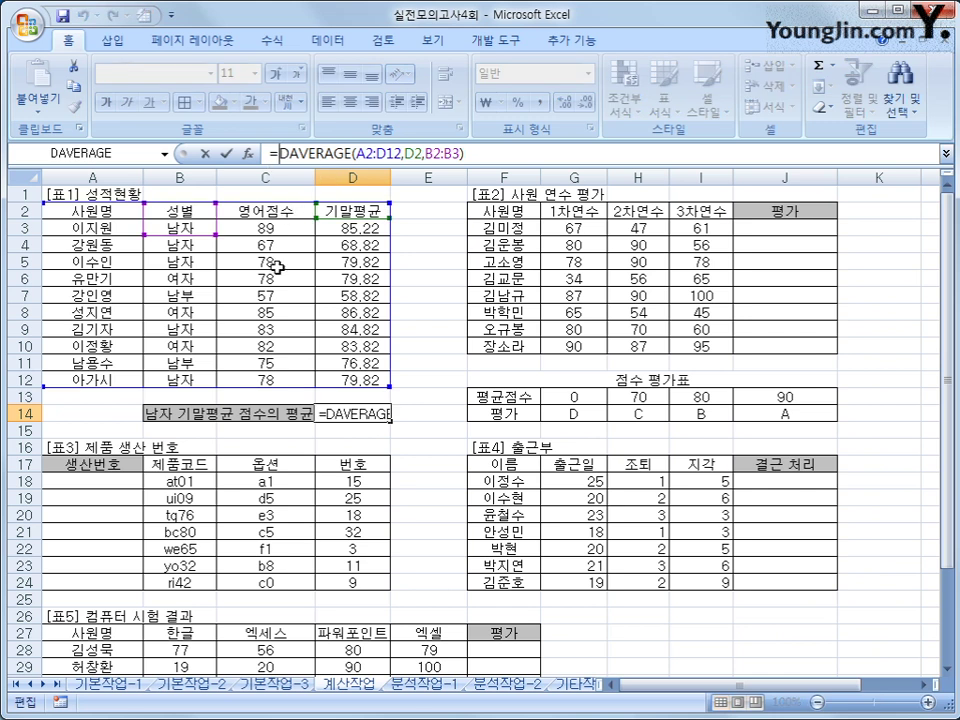
{"action": "type", "text": "r"}
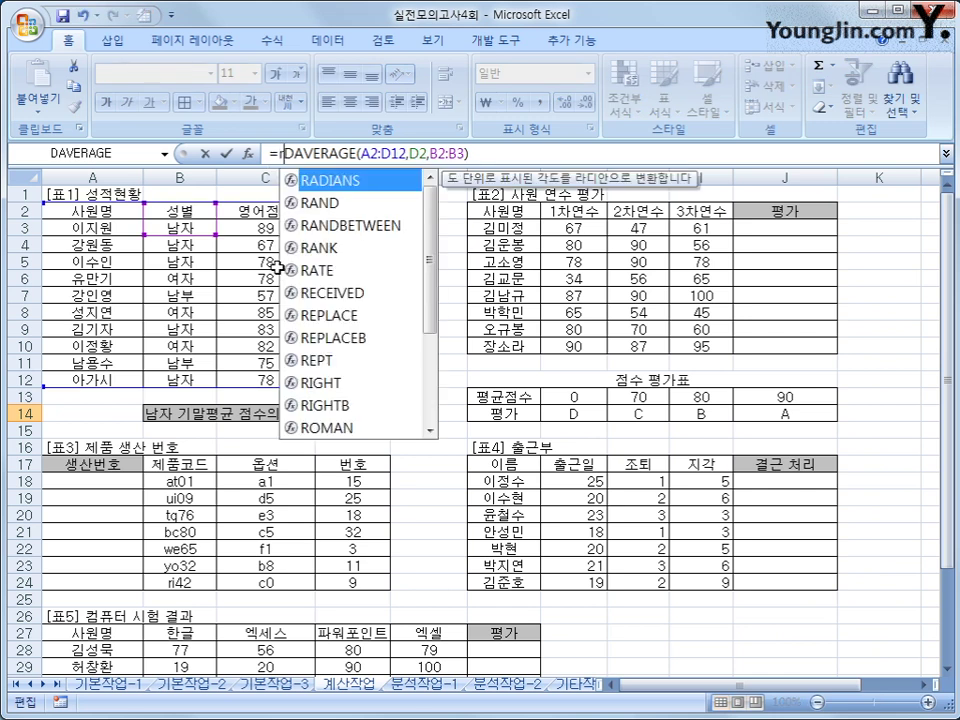
{"action": "type", "text": "oundup"}
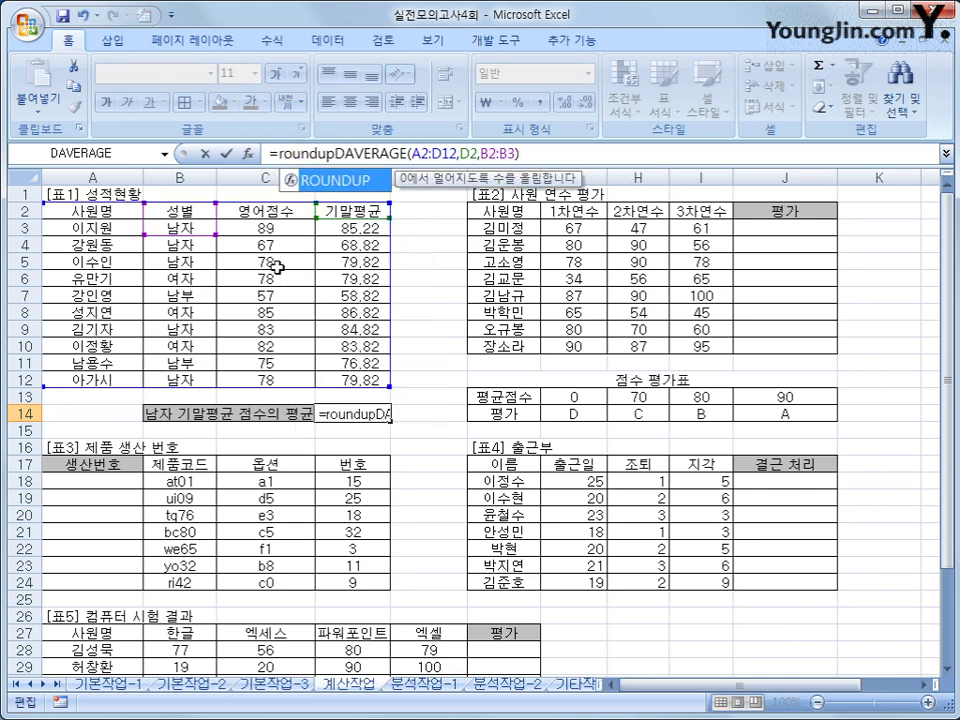
{"action": "type", "text": "("}
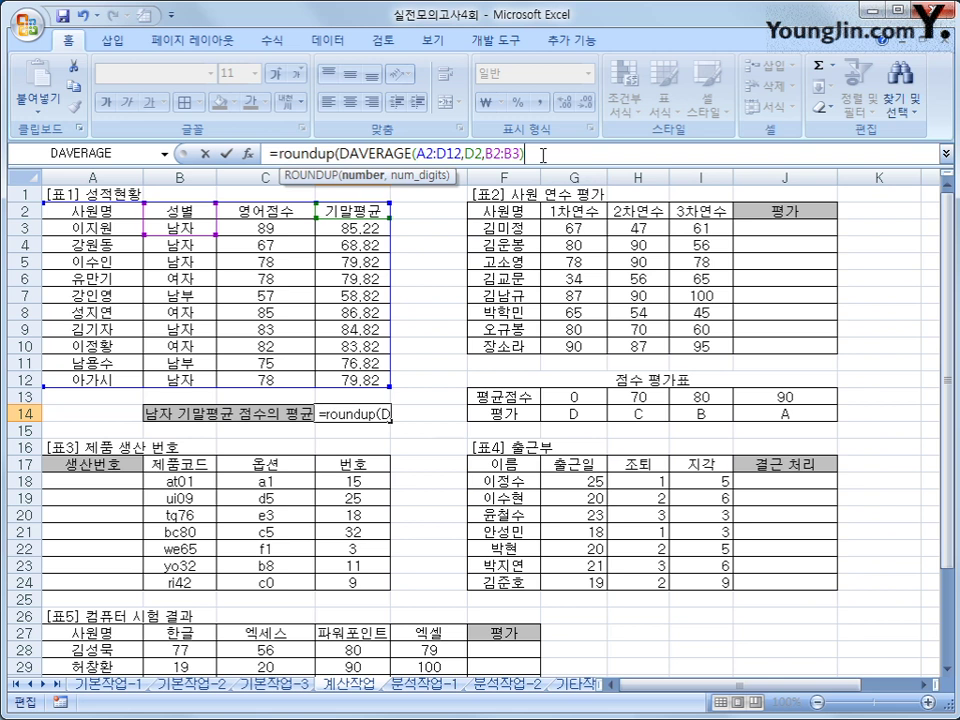
{"action": "type", "text": ","}
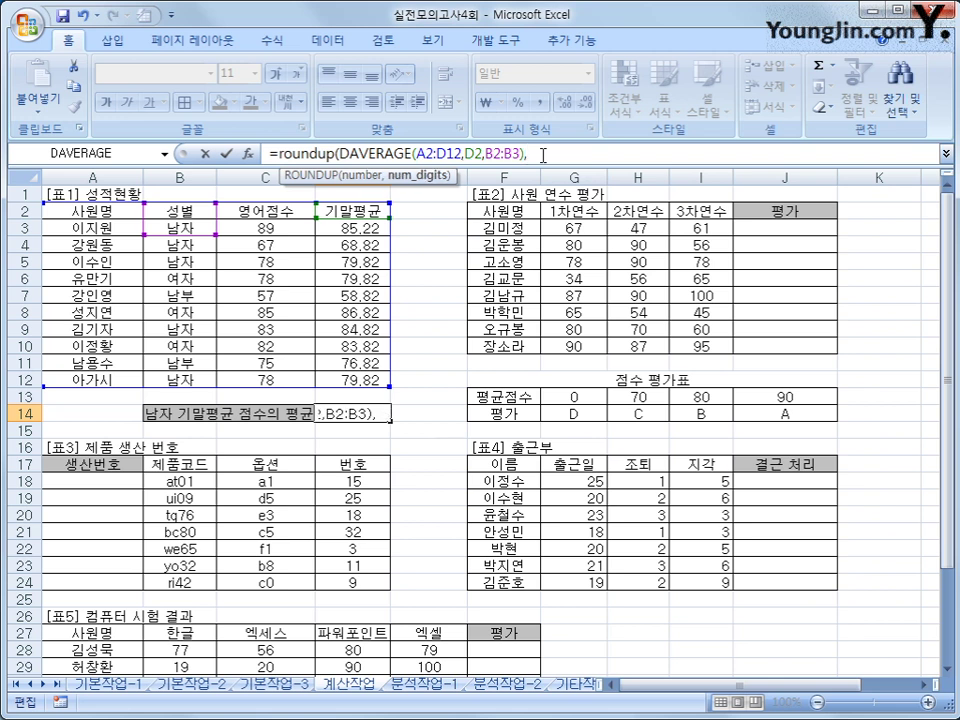
{"action": "type", "text": "1)"}
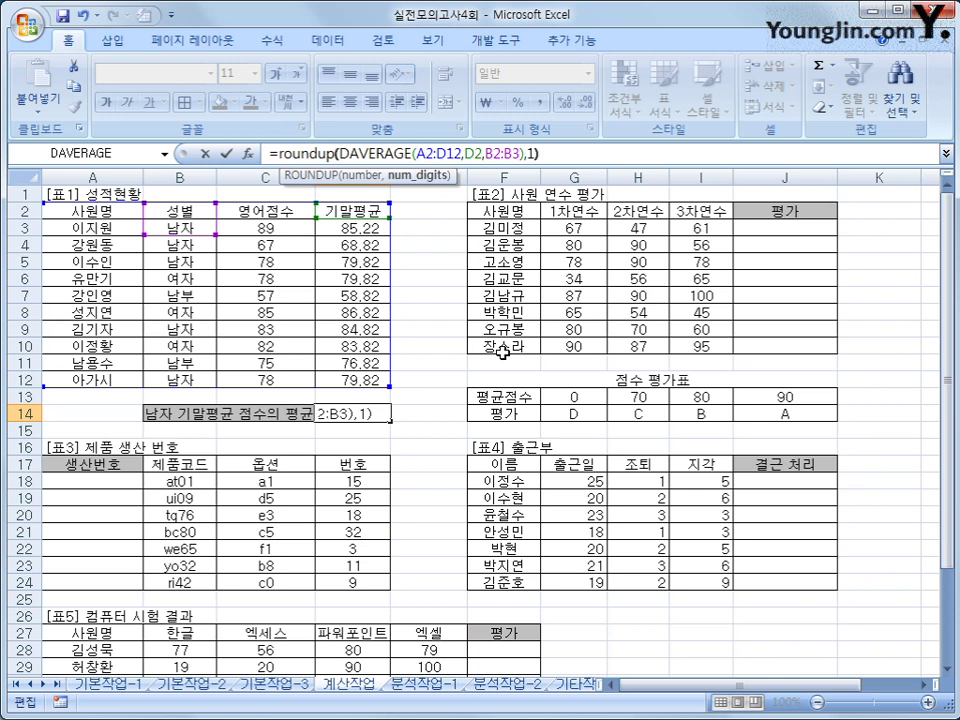
{"action": "key", "text": "Return"}
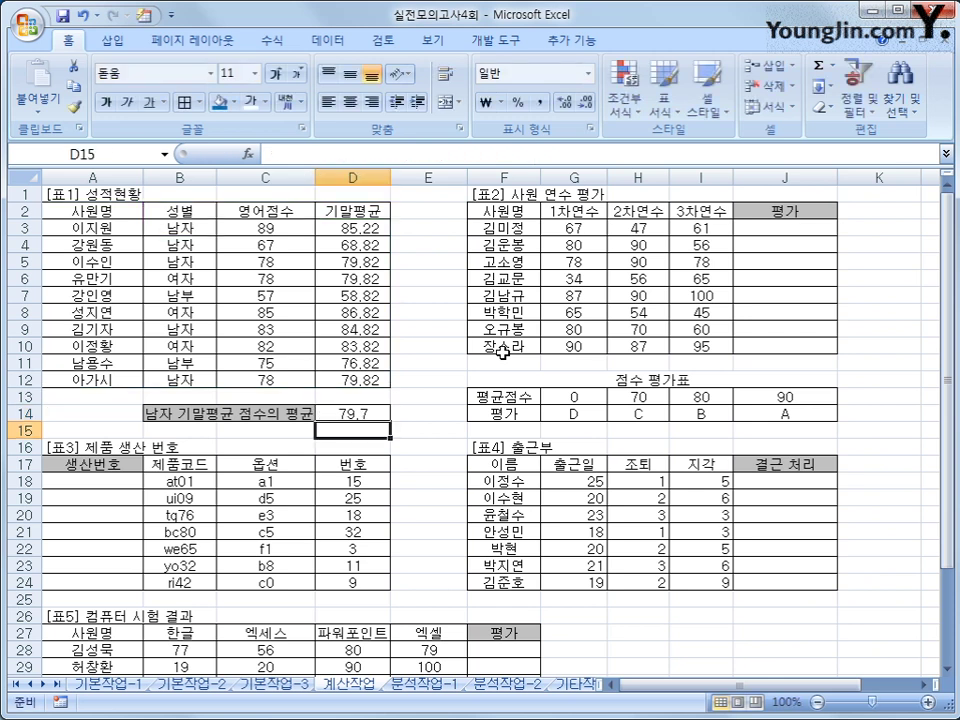
Enter =AVERAGE(G3:I3) in J3, the first 평가 cell of 표2
{"action": "left_click", "coordinate": [751, 228]}
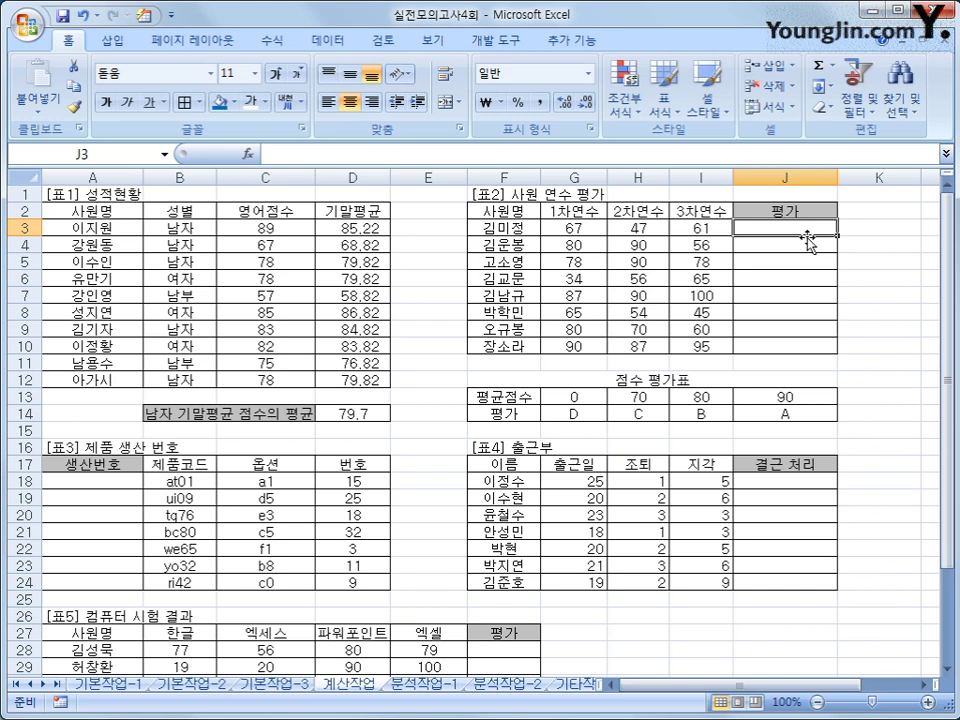
{"action": "type", "text": "=av"}
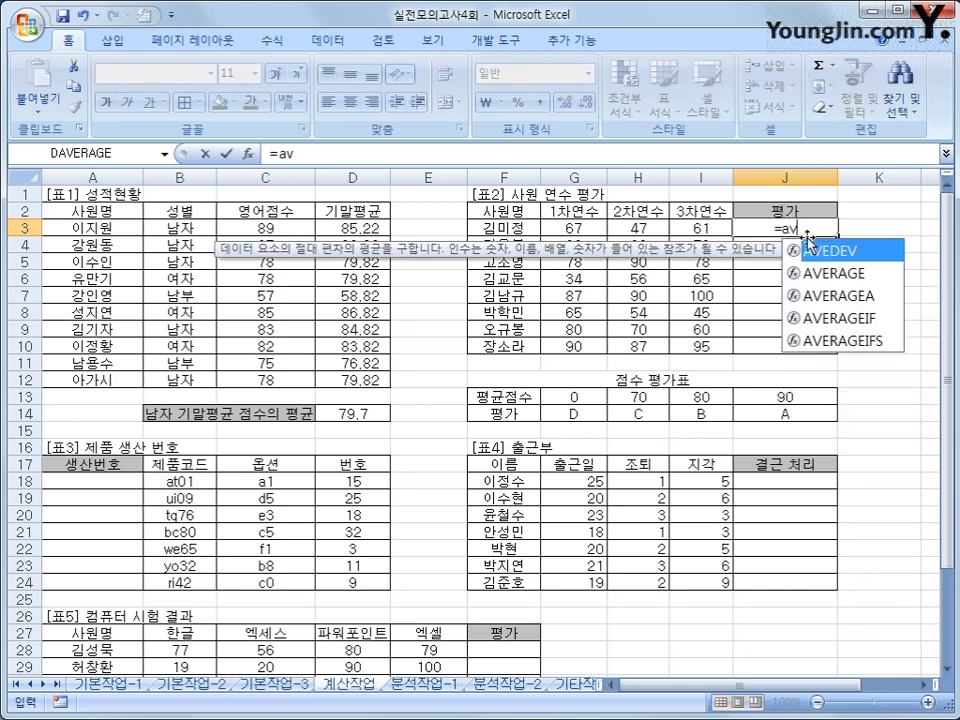
{"action": "key", "text": "Down"}
{"action": "key", "text": "Tab"}
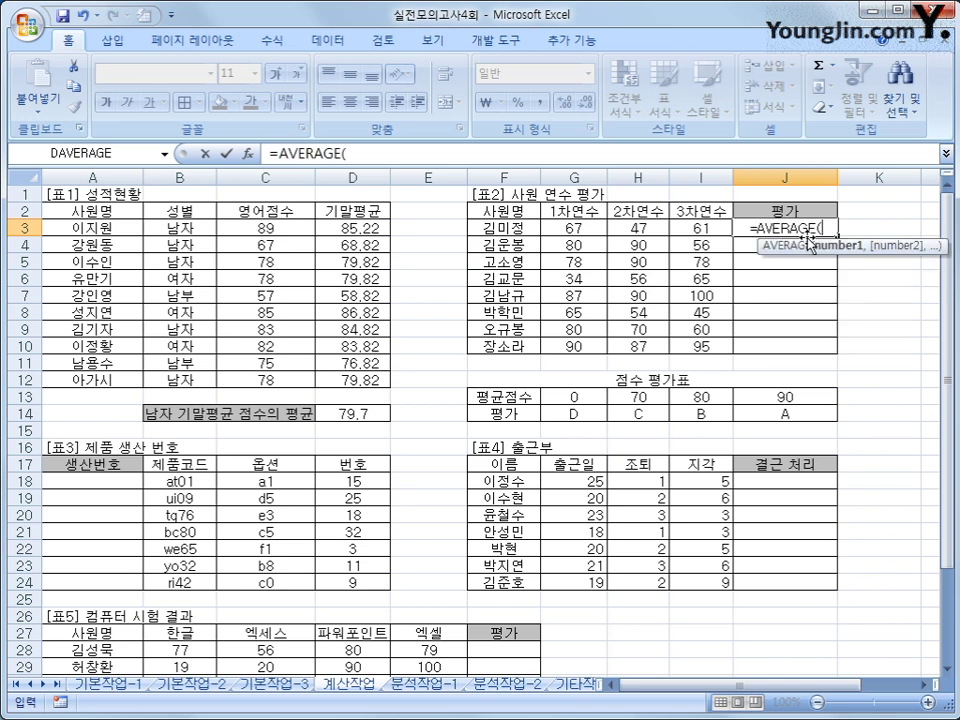
{"action": "left_click_drag", "start_coordinate": [562, 228], "coordinate": [706, 229]}
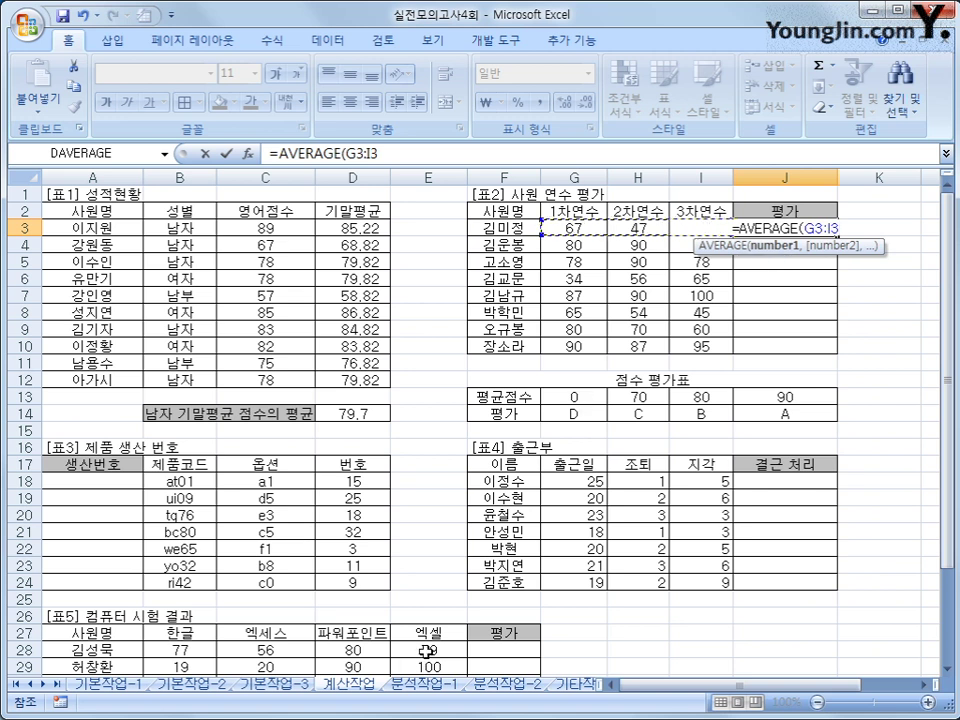
{"action": "type", "text": ")"}
{"action": "key", "text": "Return"}
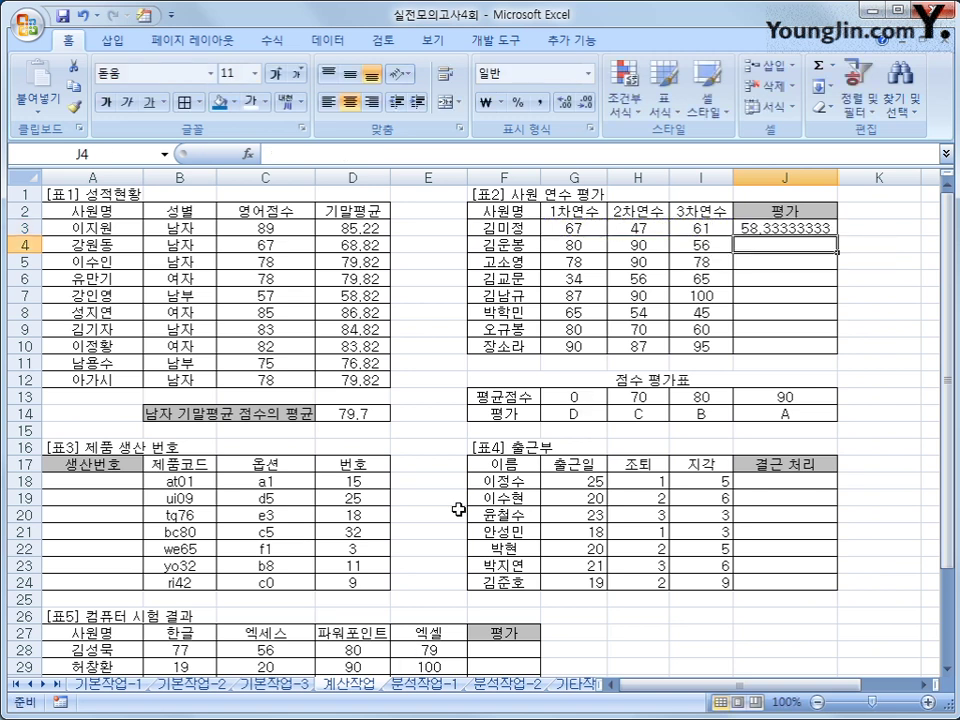
Compare the average in J3 with the score thresholds and matching grades in the 점수 평가표
{"action": "left_click", "coordinate": [786, 228]}
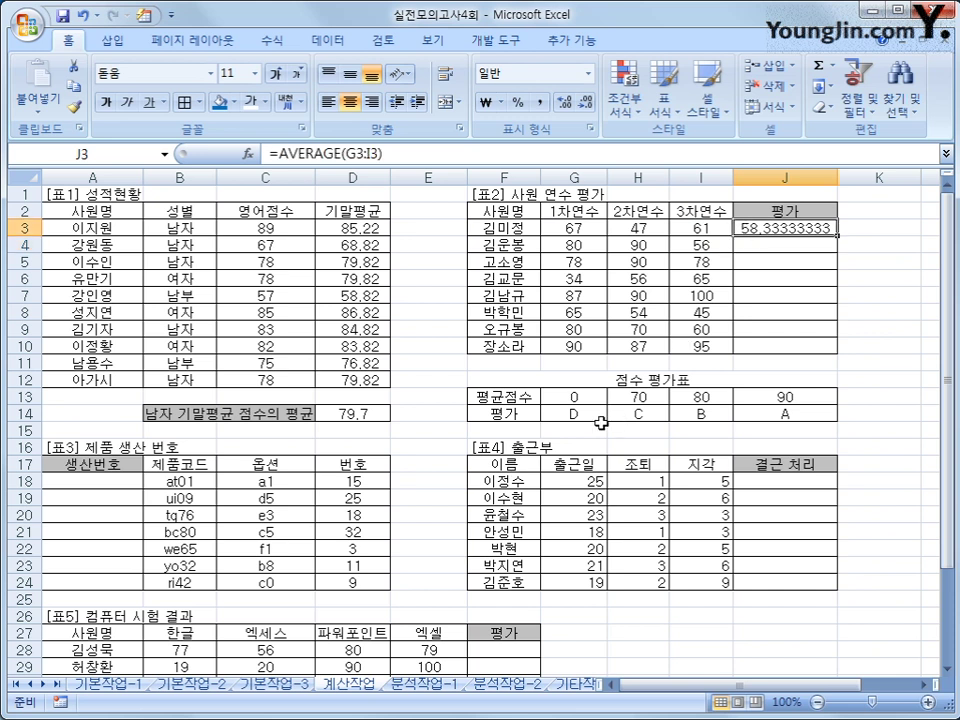
{"action": "left_click", "coordinate": [590, 416]}
{"action": "left_click", "coordinate": [648, 393]}
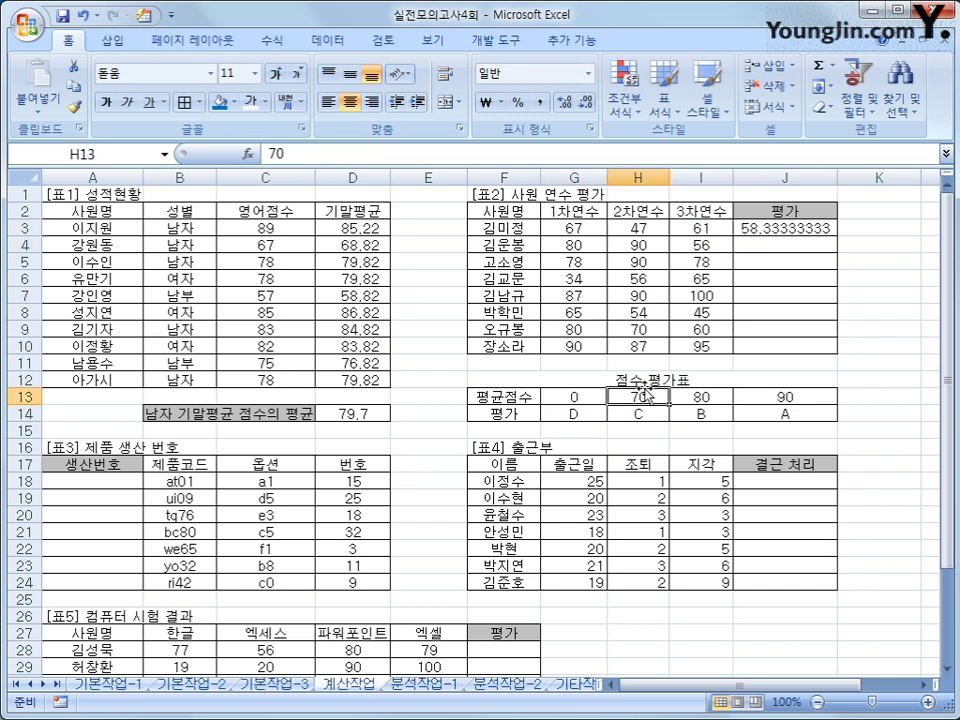
{"action": "key", "text": "Return"}
{"action": "left_click", "coordinate": [715, 393]}
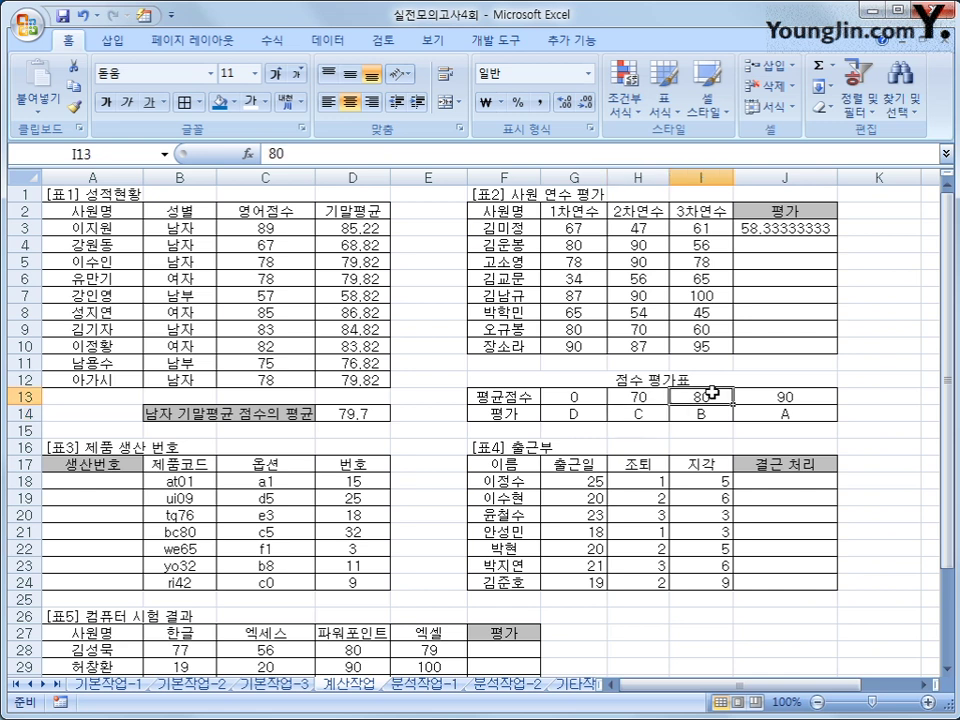
{"action": "left_click", "coordinate": [716, 414]}
{"action": "left_click", "coordinate": [762, 398]}
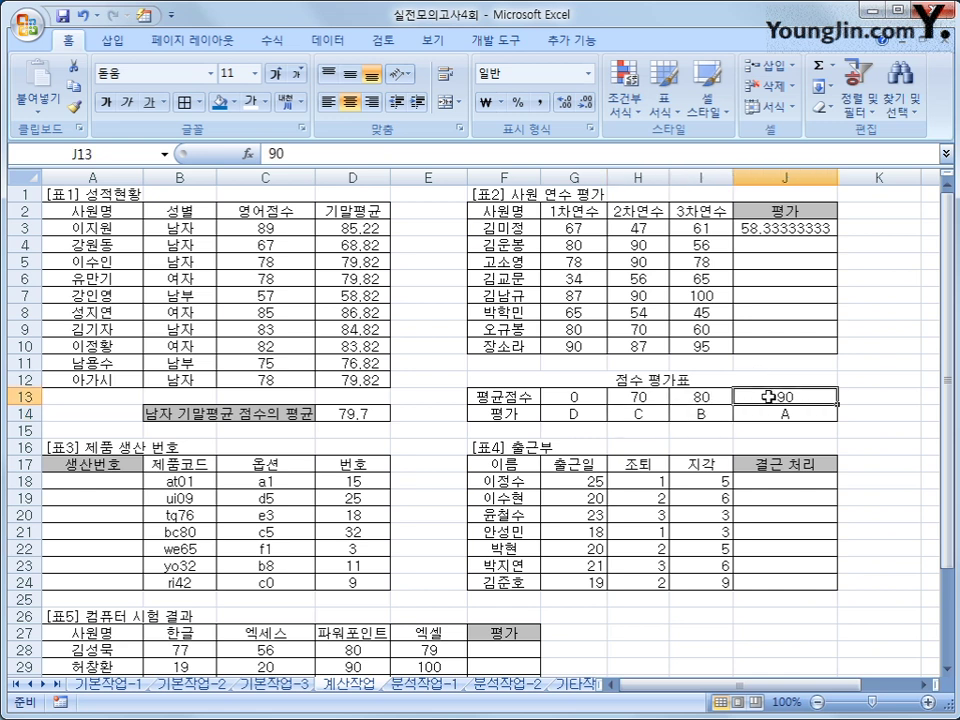
{"action": "left_click", "coordinate": [767, 413]}
Cut AVERAGE(G3:I3) out of the formula in J3, keeping the equals sign
{"action": "left_click", "coordinate": [755, 230]}
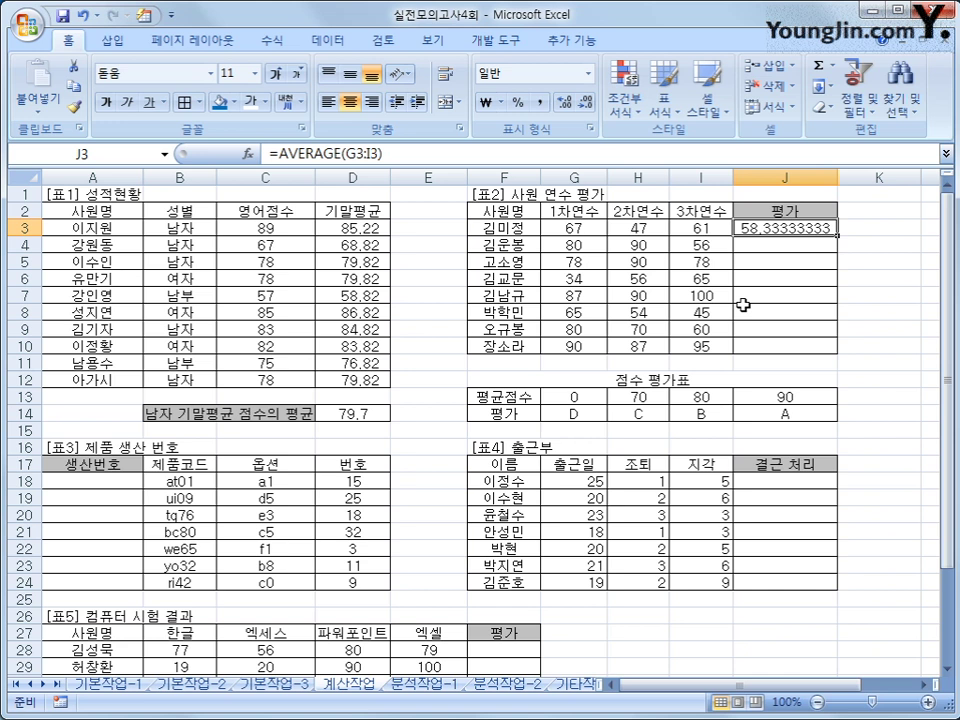
{"action": "left_click_drag", "start_coordinate": [283, 153], "coordinate": [441, 166]}
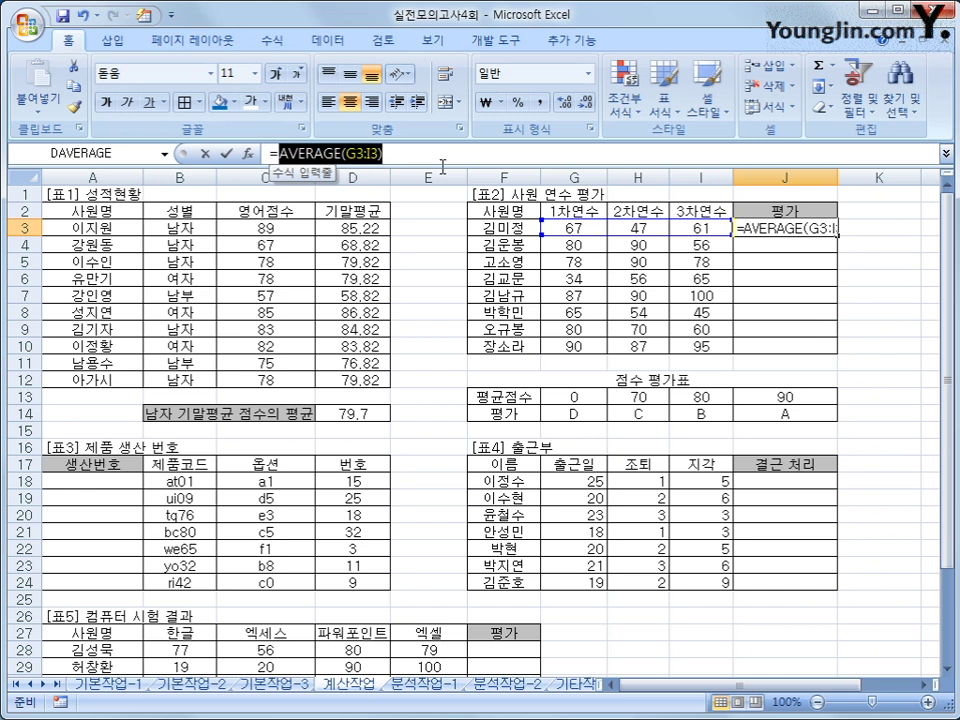
{"action": "right_click", "coordinate": [442, 158]}
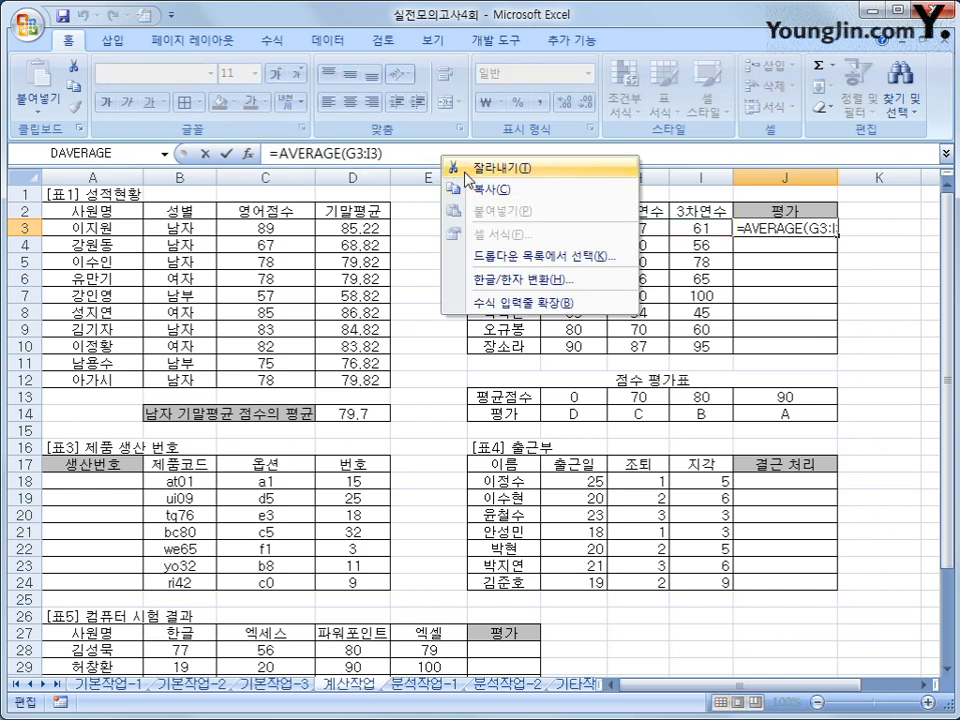
{"action": "left_click", "coordinate": [466, 172]}
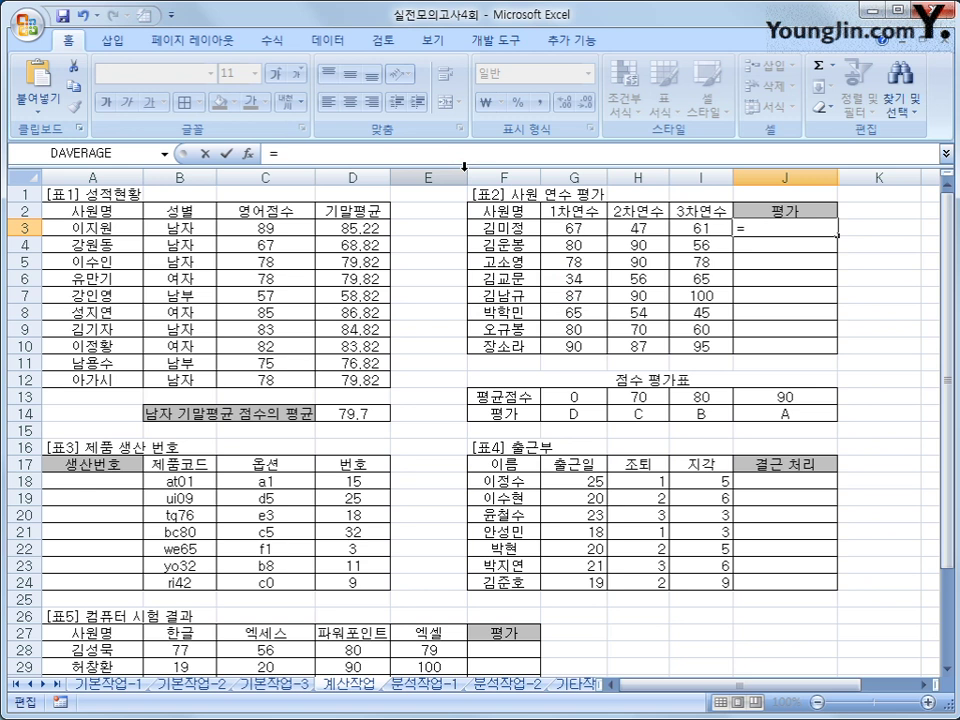
Insert the lookup function HLOOKUP into J3 and paste AVERAGE(G3:I3) as its Lookup_value
{"action": "left_click", "coordinate": [284, 44]}
{"action": "left_click", "coordinate": [330, 65]}
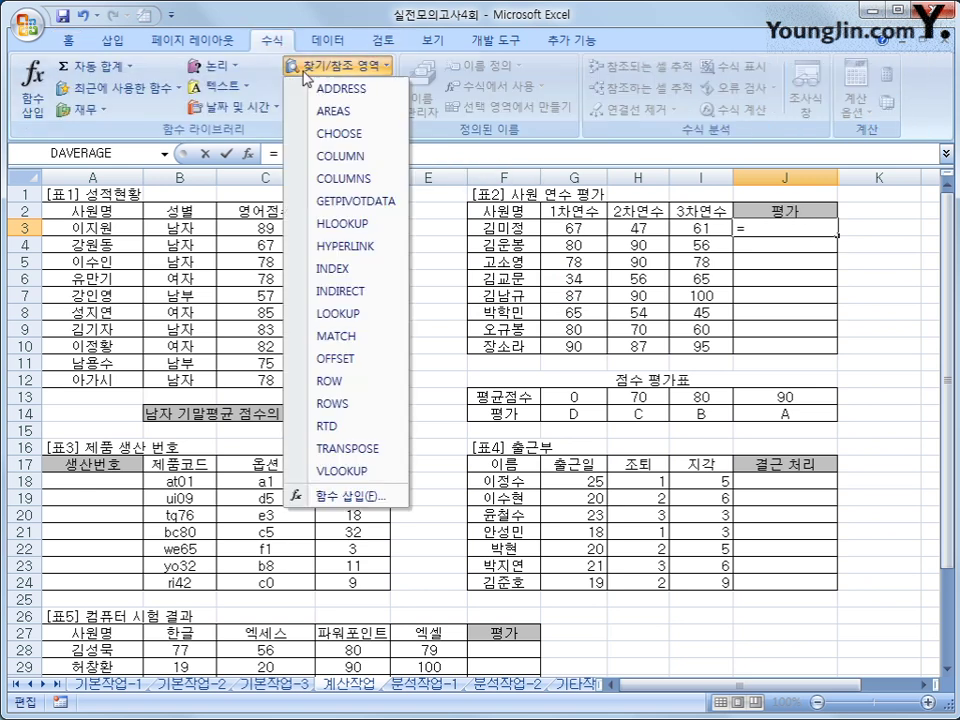
{"action": "left_click", "coordinate": [365, 233]}
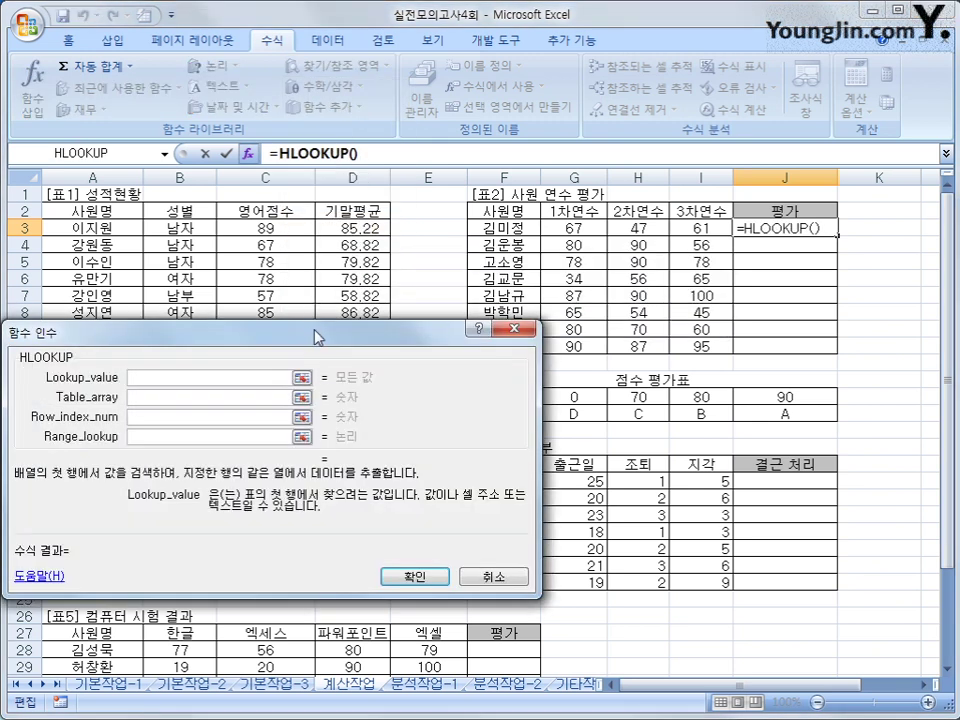
{"action": "left_click_drag", "start_coordinate": [317, 336], "coordinate": [520, 335]}
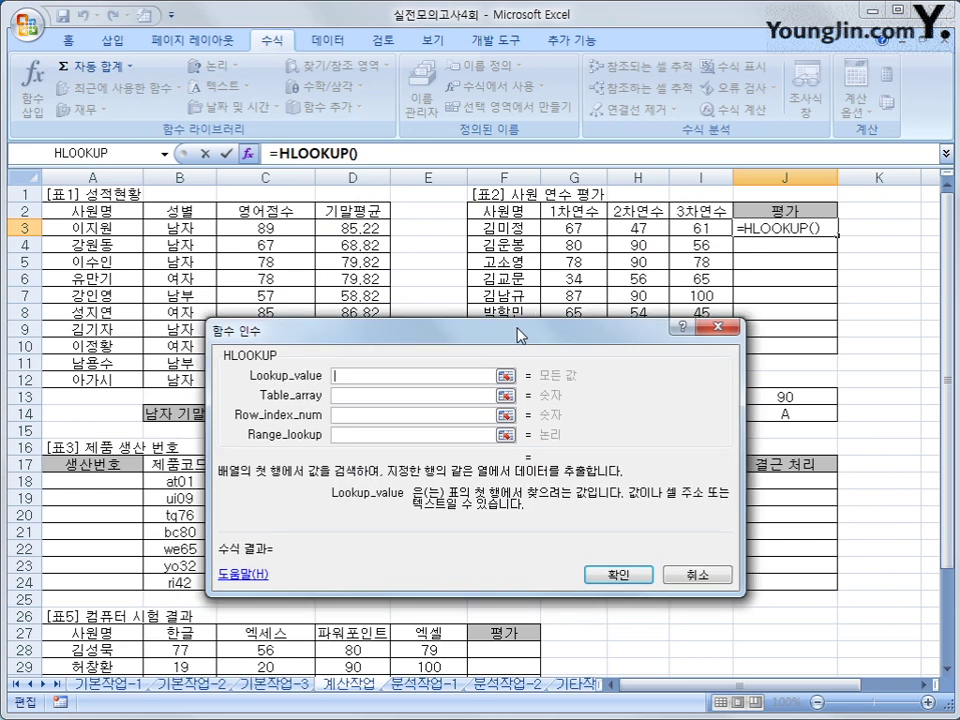
{"action": "right_click", "coordinate": [353, 375]}
{"action": "left_click", "coordinate": [385, 432]}
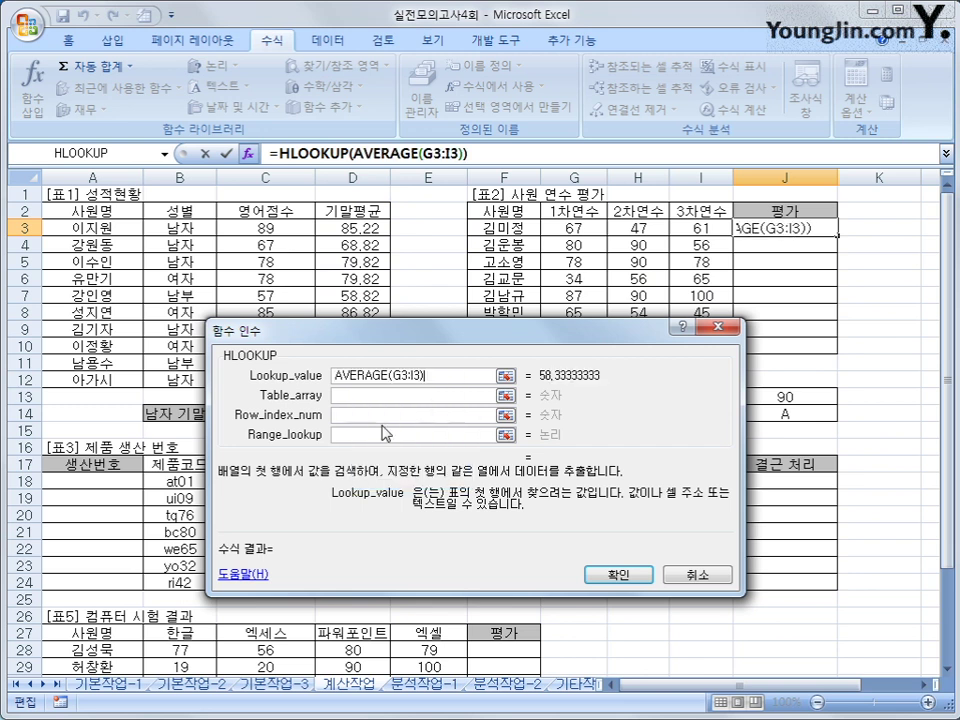
Set HLOOKUP's Table_array to the absolute range $G$13:$J$14, moving the arguments dialog clear of the 점수 평가표
{"action": "key", "text": "Tab"}
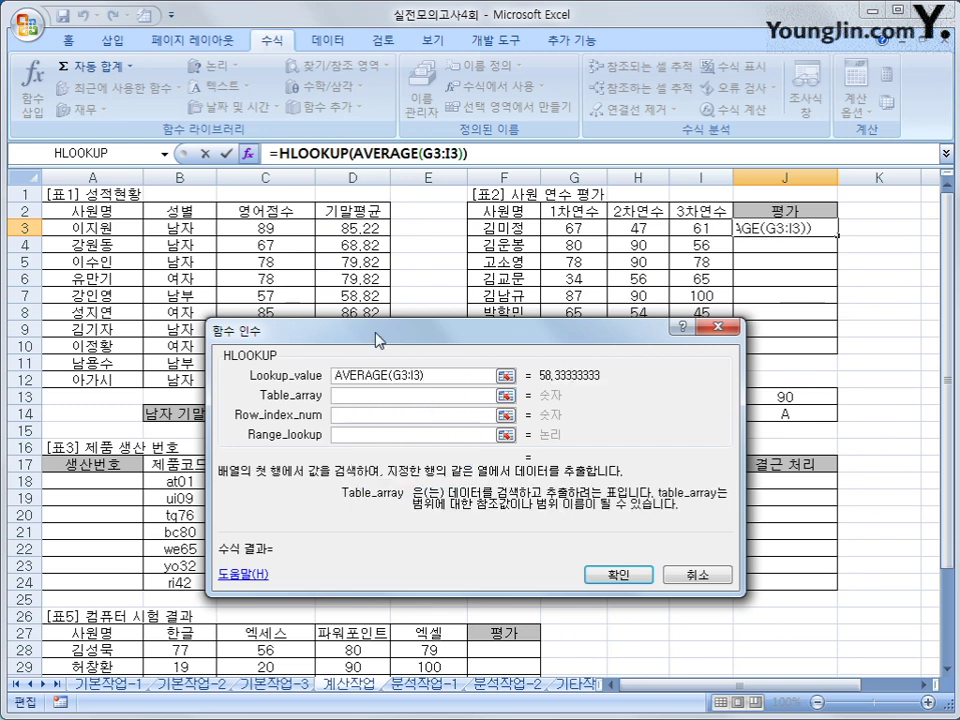
{"action": "left_click_drag", "start_coordinate": [374, 329], "coordinate": [302, 94]}
{"action": "left_click_drag", "start_coordinate": [565, 397], "coordinate": [767, 421]}
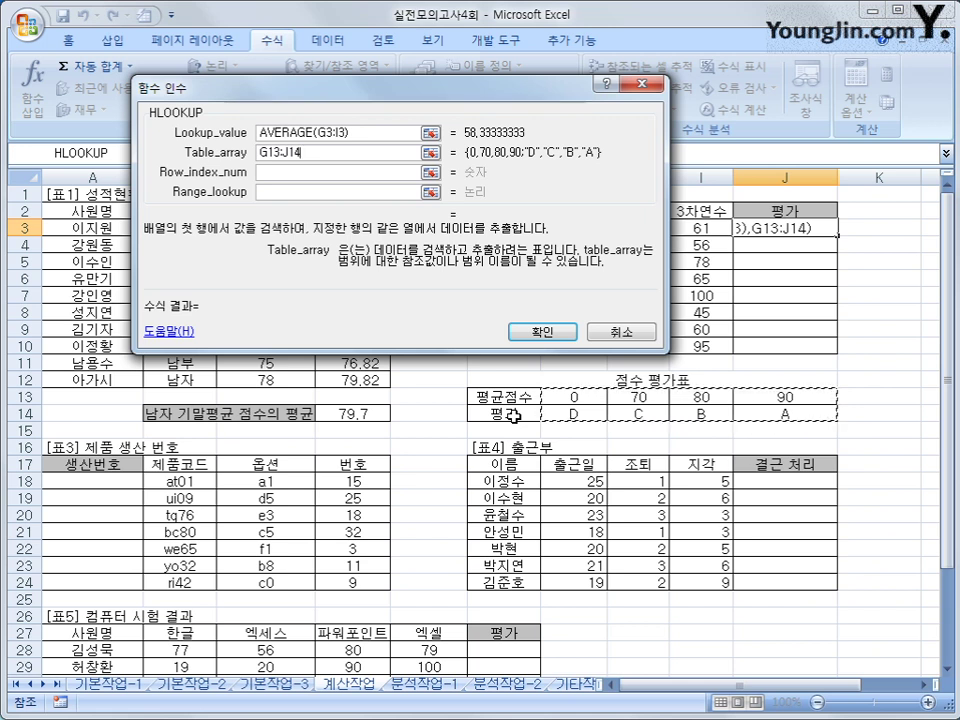
{"action": "key", "text": "F4"}
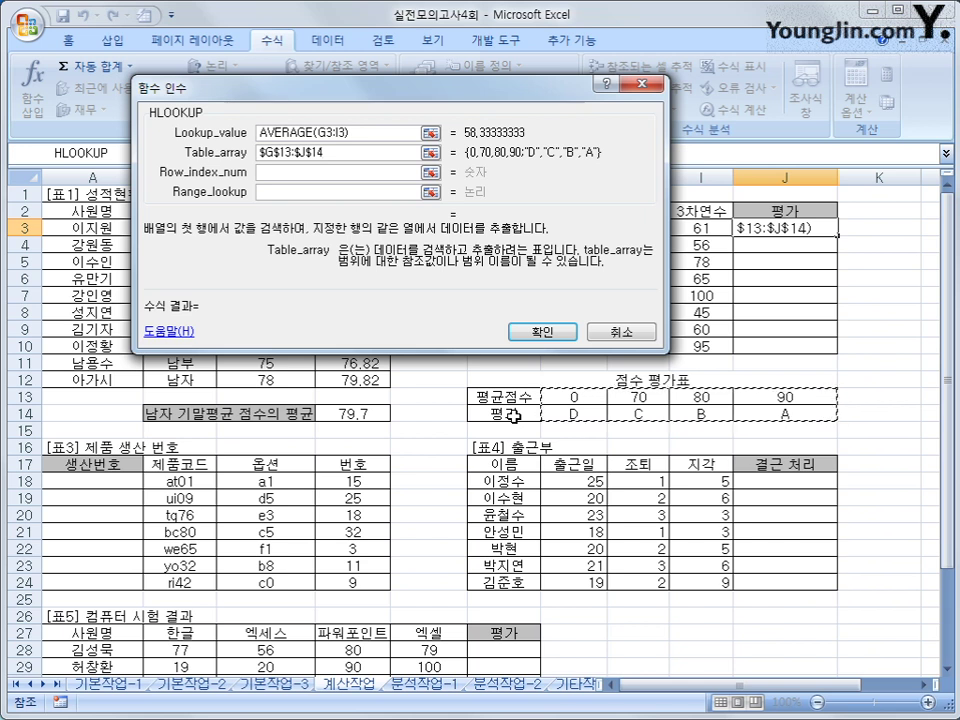
Set Row_index_num to 2 with Range_lookup left empty, accept the HLOOKUP formula and fill it down to J10
{"action": "left_click", "coordinate": [363, 172]}
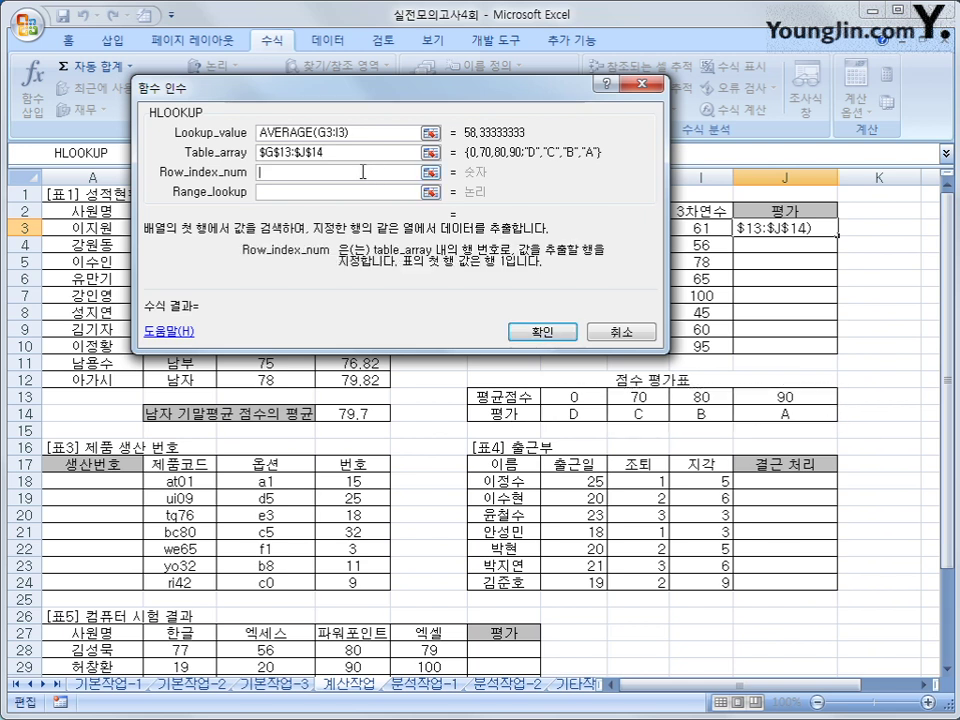
{"action": "type", "text": "2"}
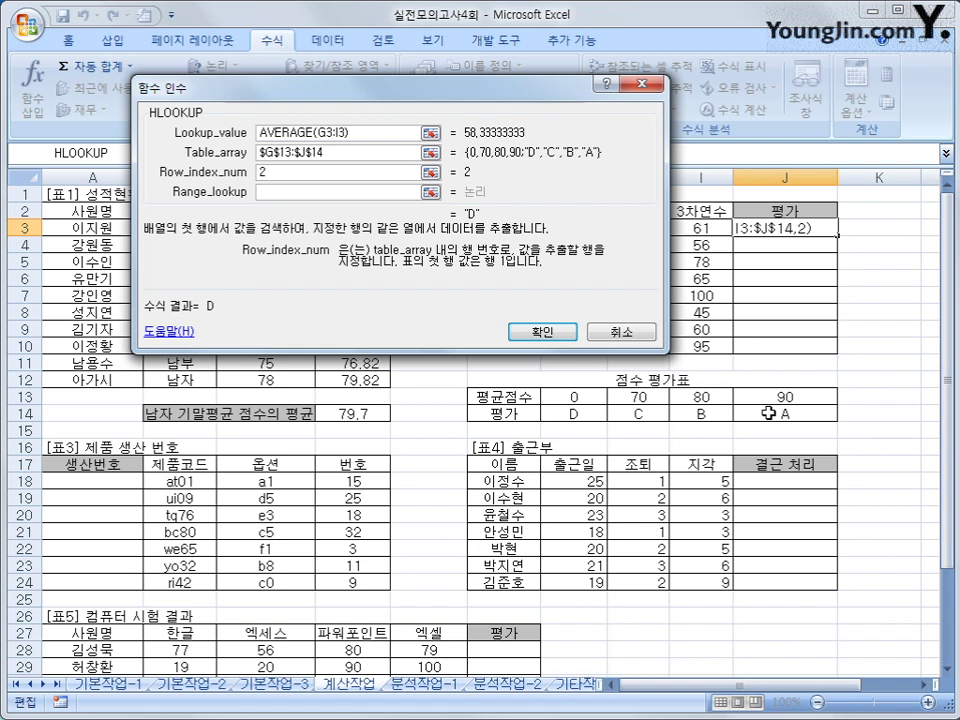
{"action": "left_click", "coordinate": [354, 191]}
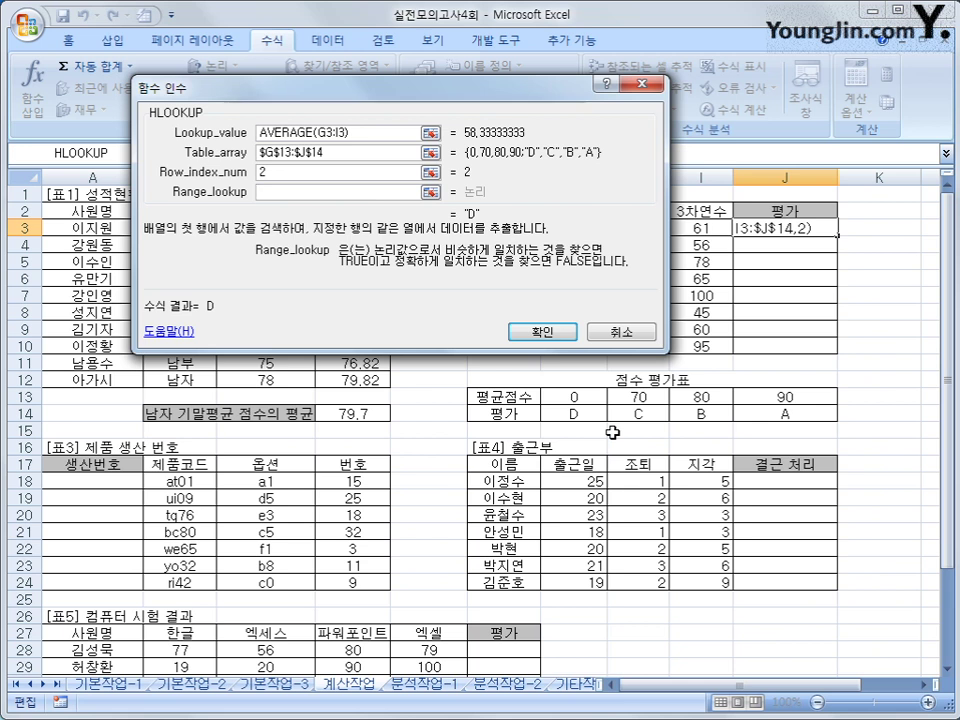
{"action": "left_click", "coordinate": [548, 334]}
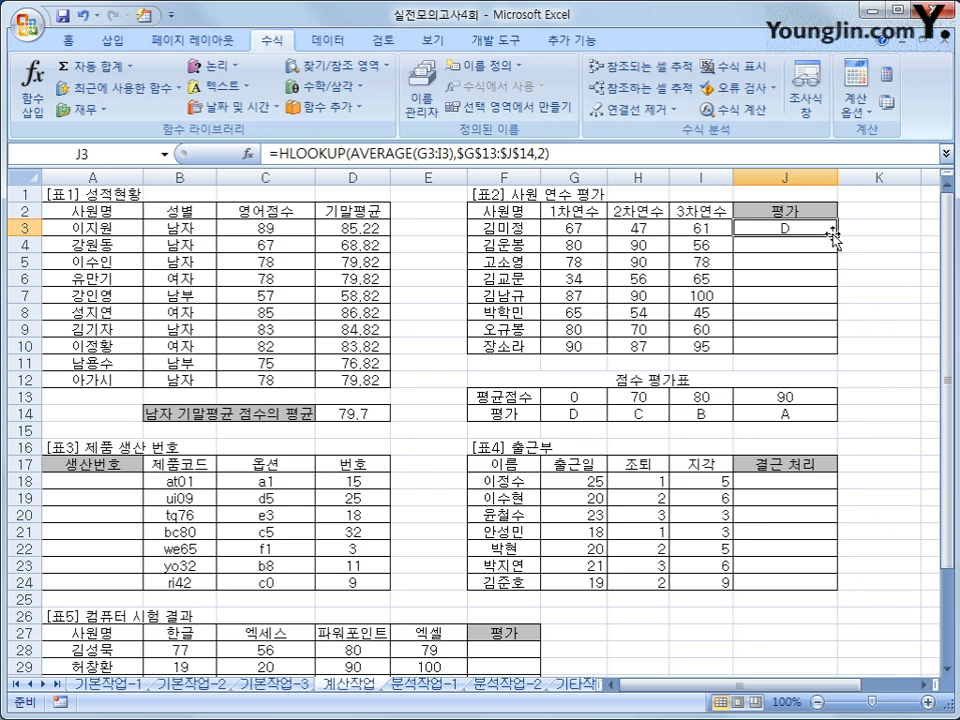
{"action": "left_click_drag", "start_coordinate": [836, 238], "coordinate": [825, 346]}
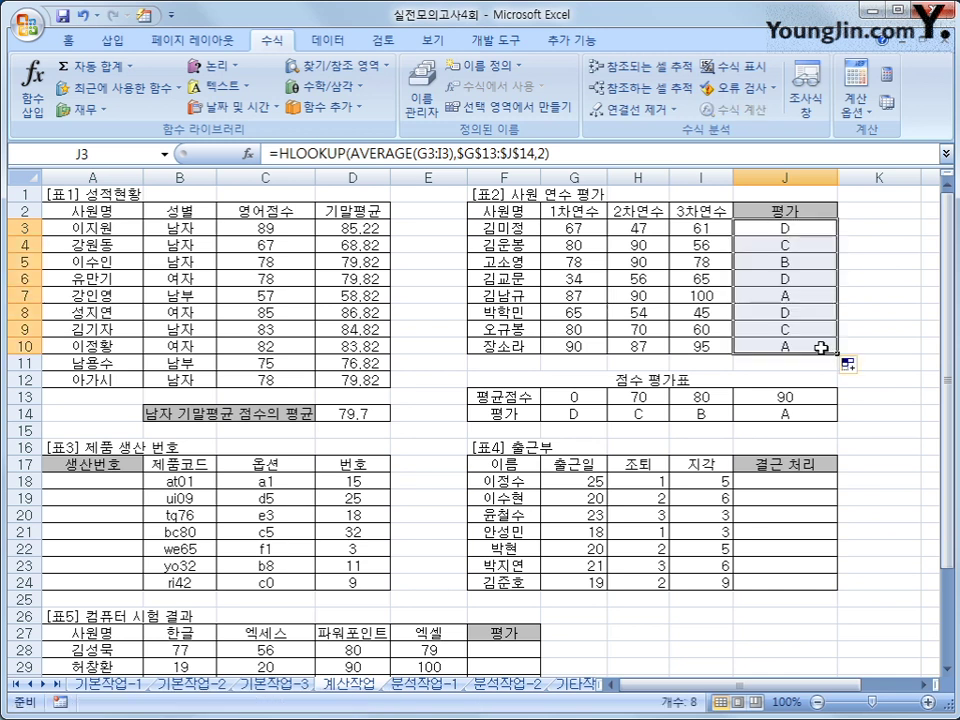
{"action": "left_click", "coordinate": [814, 344]}
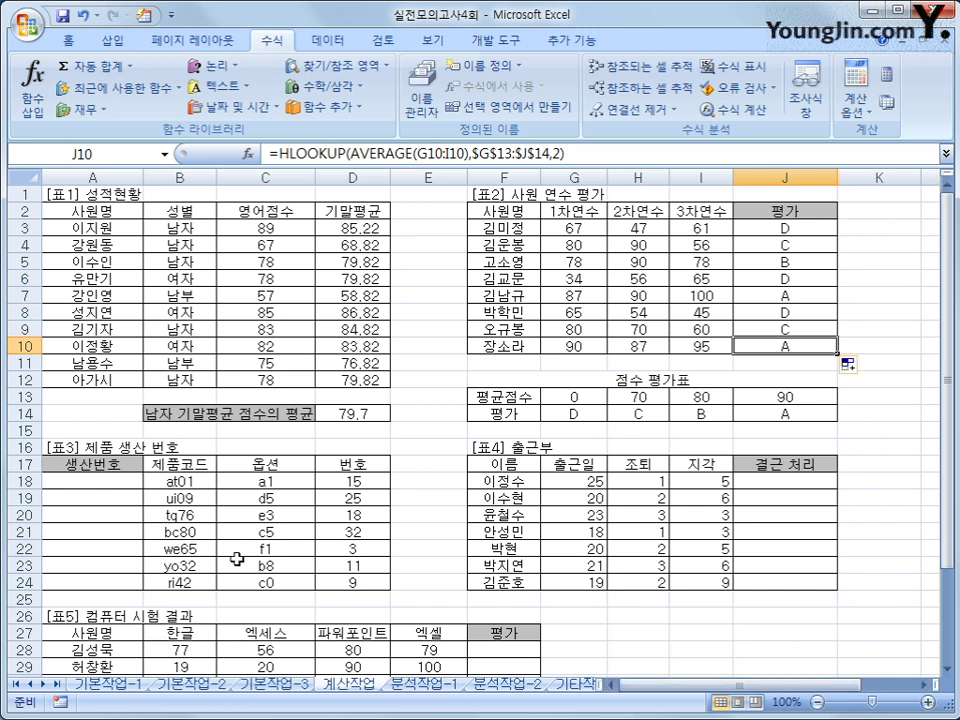
Start 표3's 생산번호 formula in A18 with =B18&"-"&, joining the 제품코드 to a hyphen
{"action": "scroll", "coordinate": [237, 558], "scroll_direction": "down", "scroll_amount": 3}
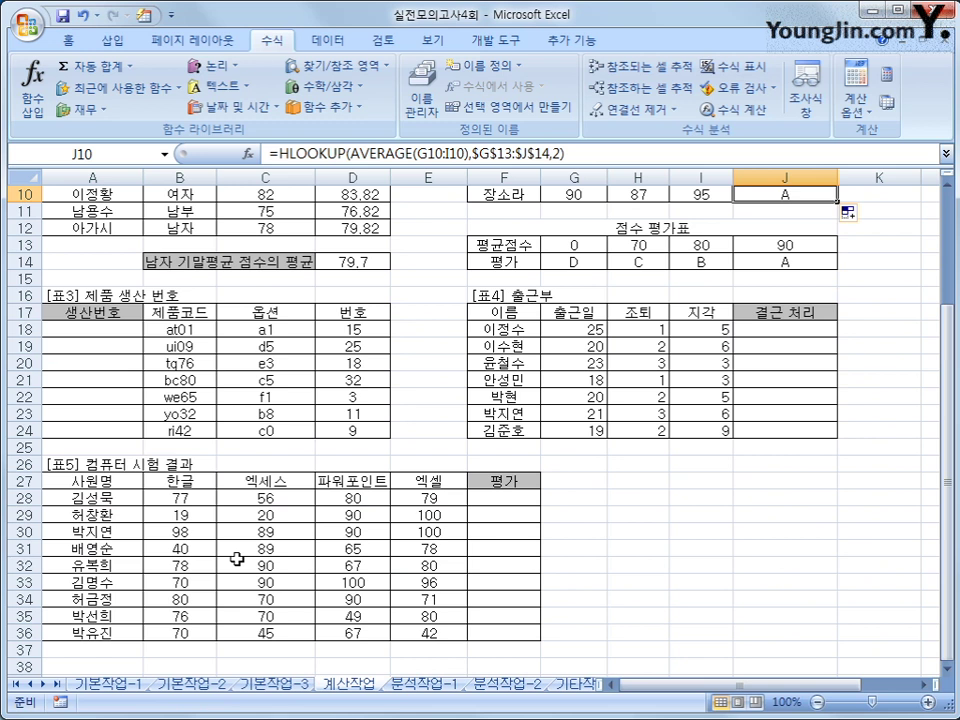
{"action": "left_click", "coordinate": [113, 333]}
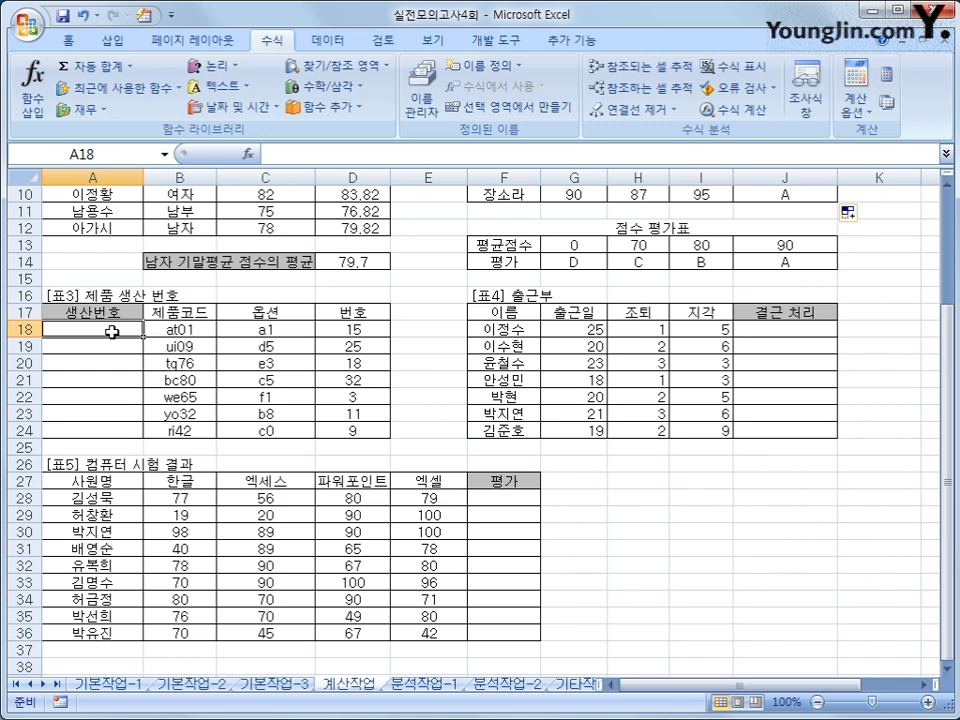
{"action": "type", "text": "="}
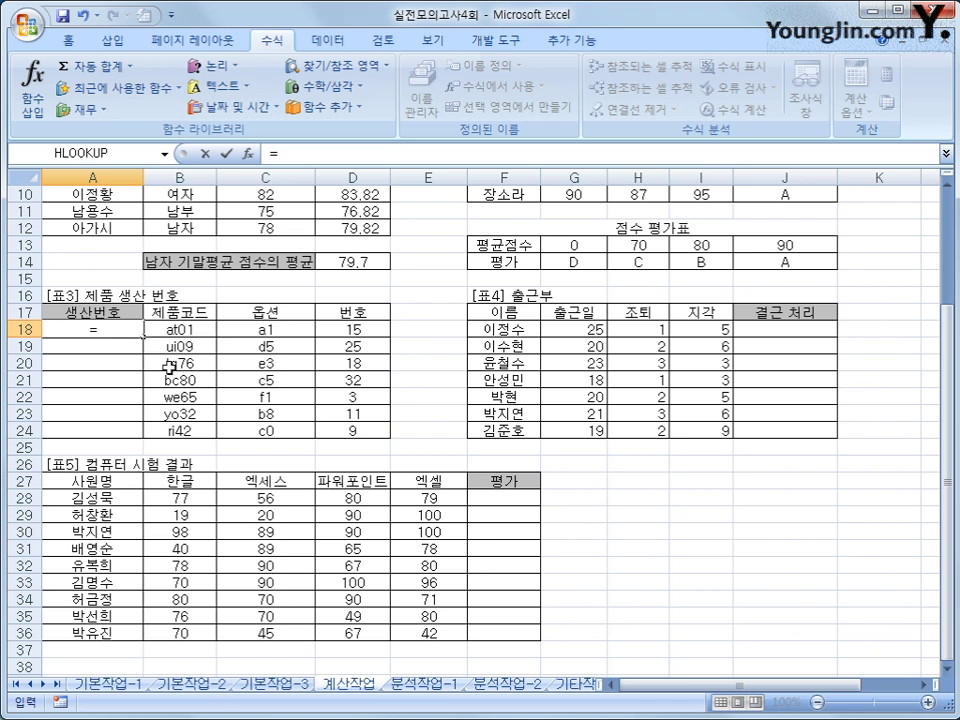
{"action": "left_click", "coordinate": [184, 329]}
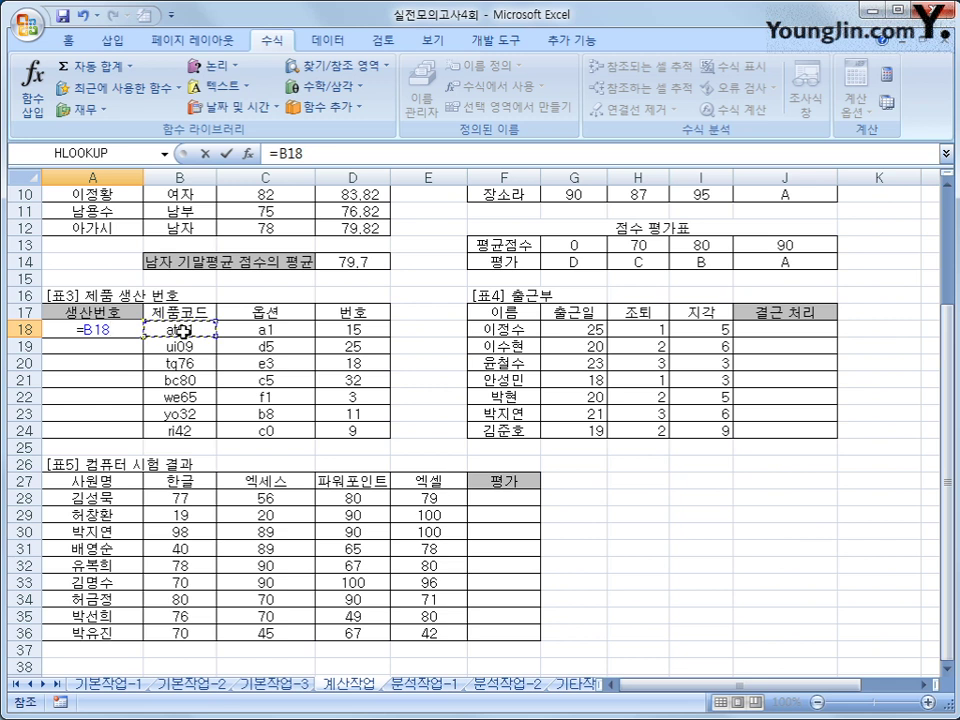
{"action": "type", "text": "&"}
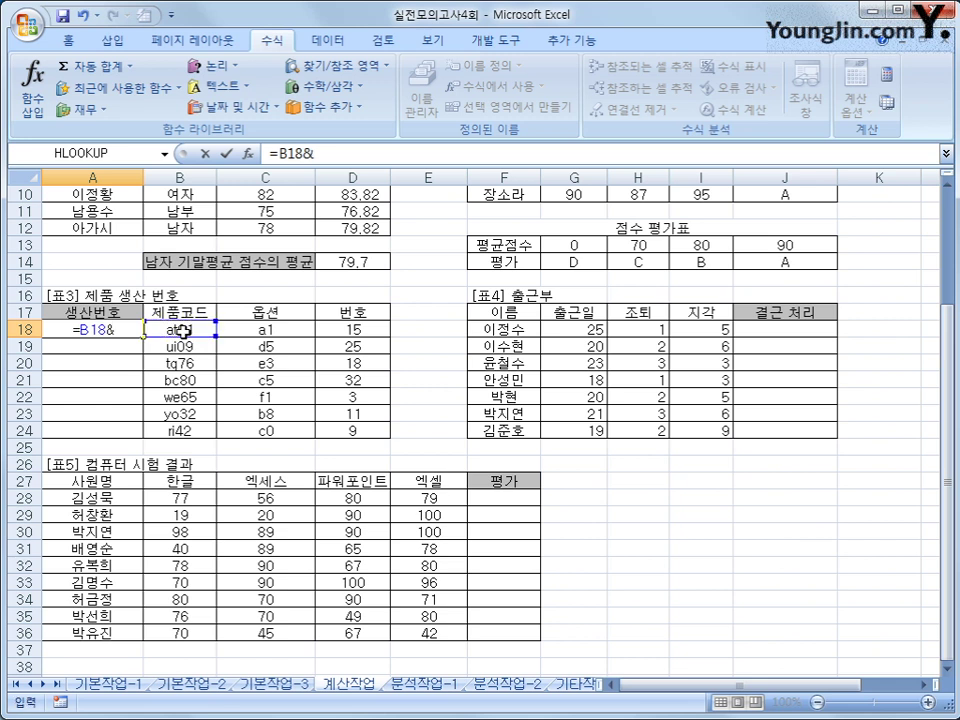
{"action": "type", "text": "\"-\"&"}
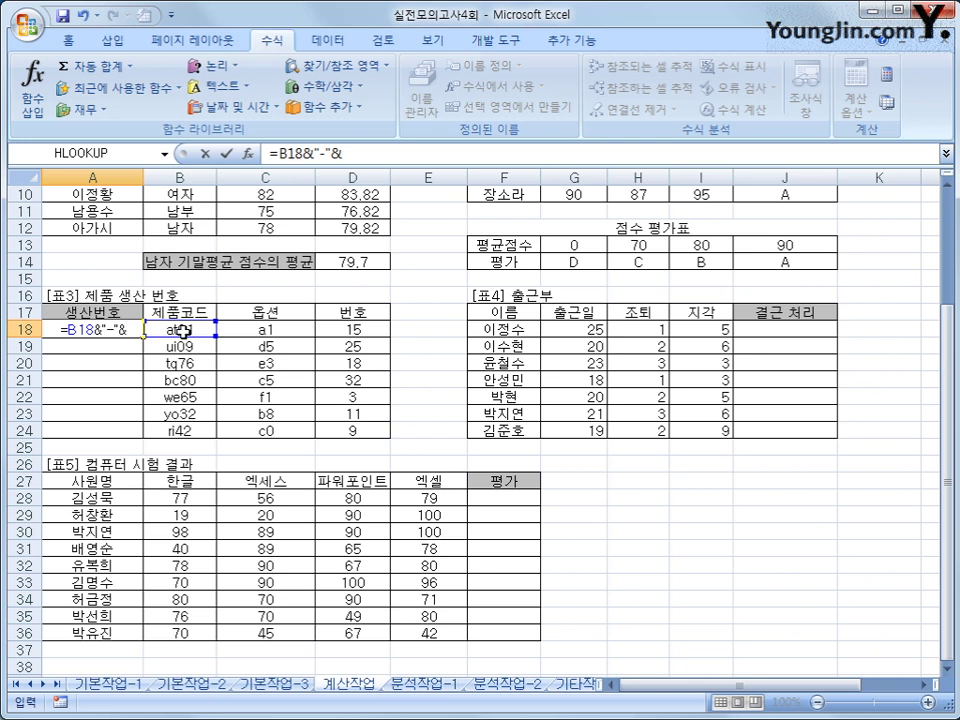
Extend the A18 formula with LEFT(C18,1)&"-"&D18 and accept it
{"action": "type", "text": "left("}
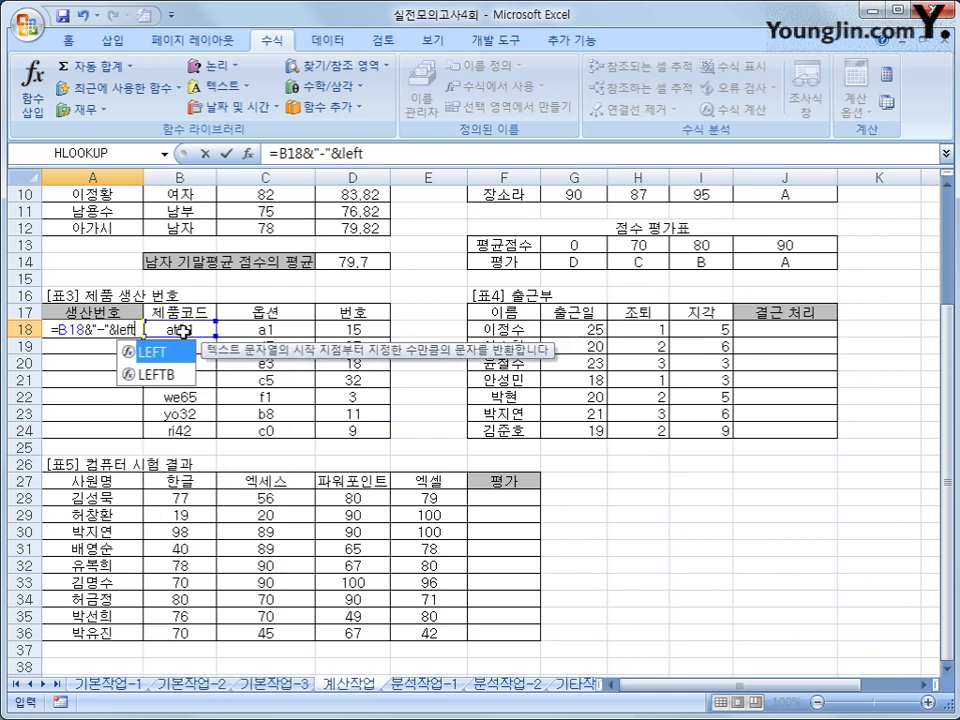
{"action": "left_click", "coordinate": [240, 326]}
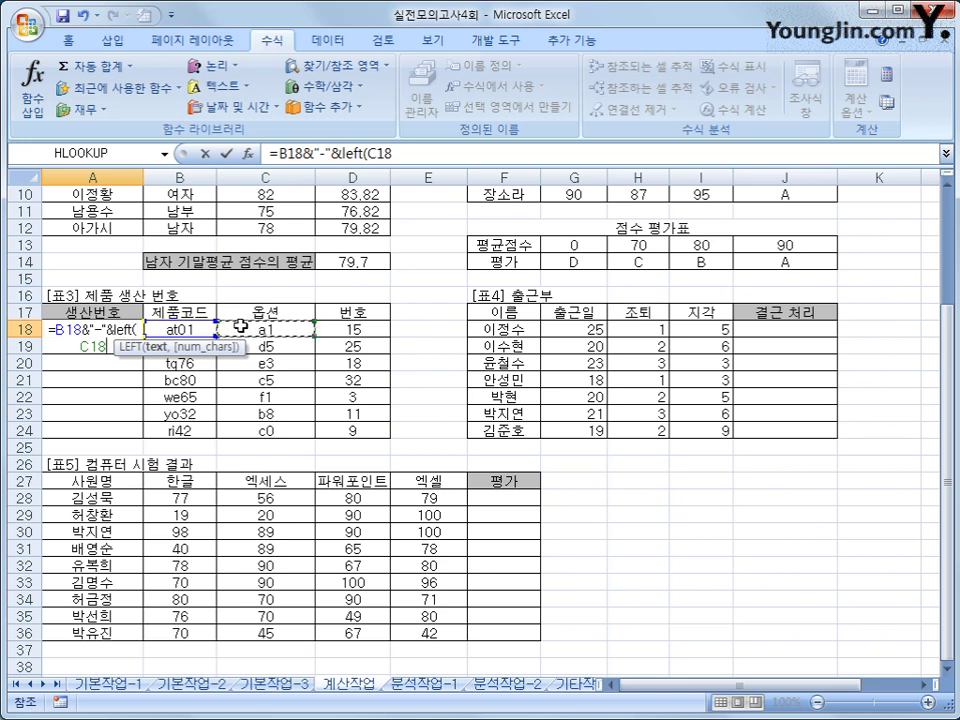
{"action": "type", "text": ",1)"}
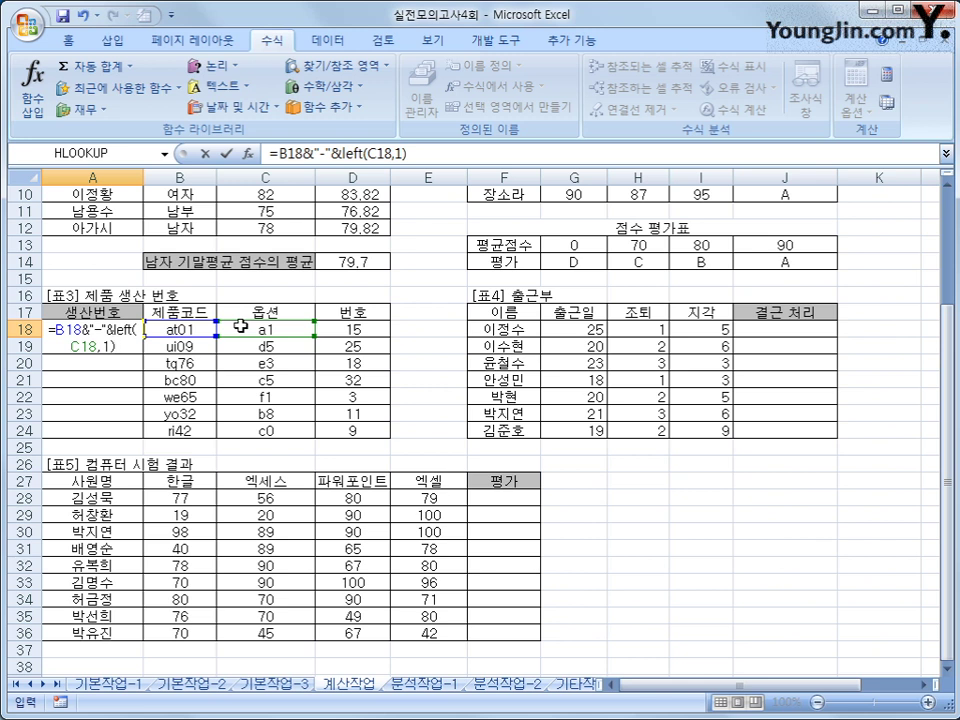
{"action": "type", "text": "&\"-\""}
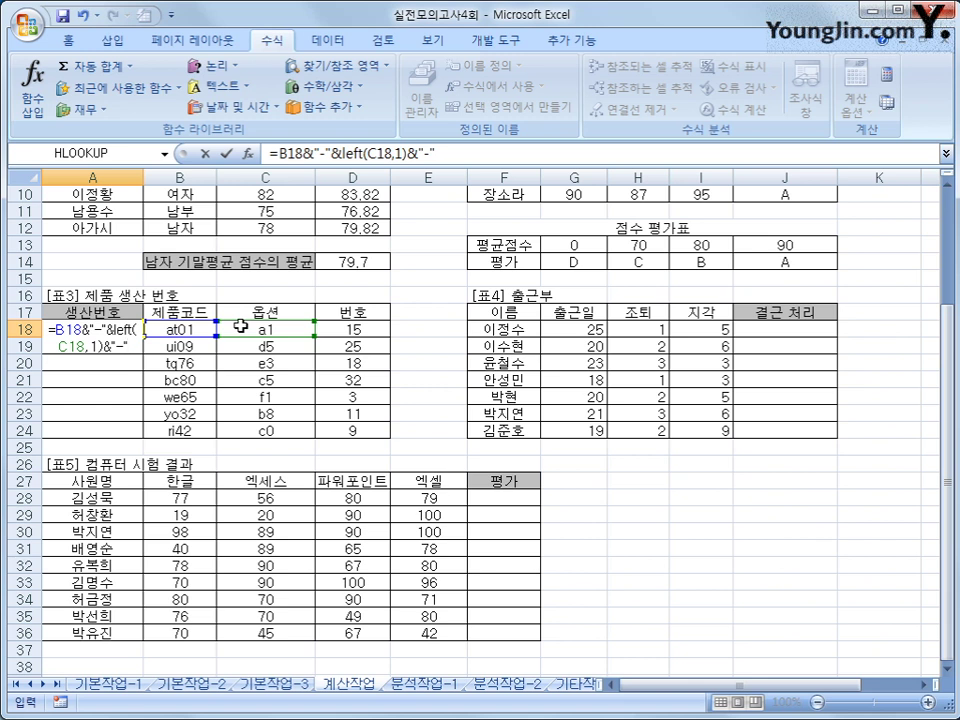
{"action": "type", "text": "&"}
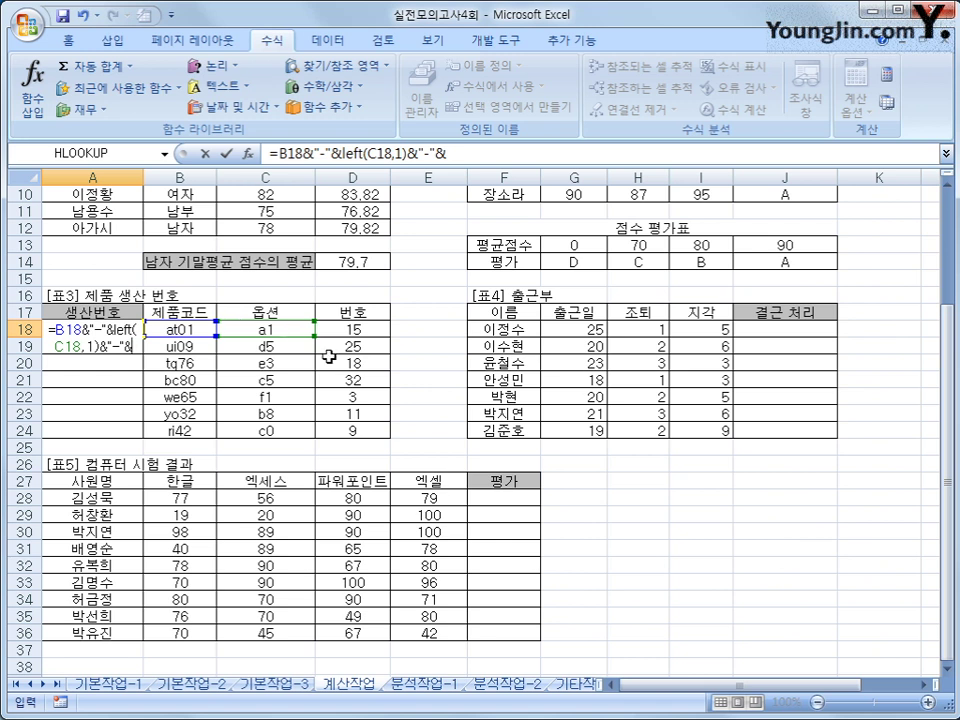
{"action": "left_click", "coordinate": [354, 328]}
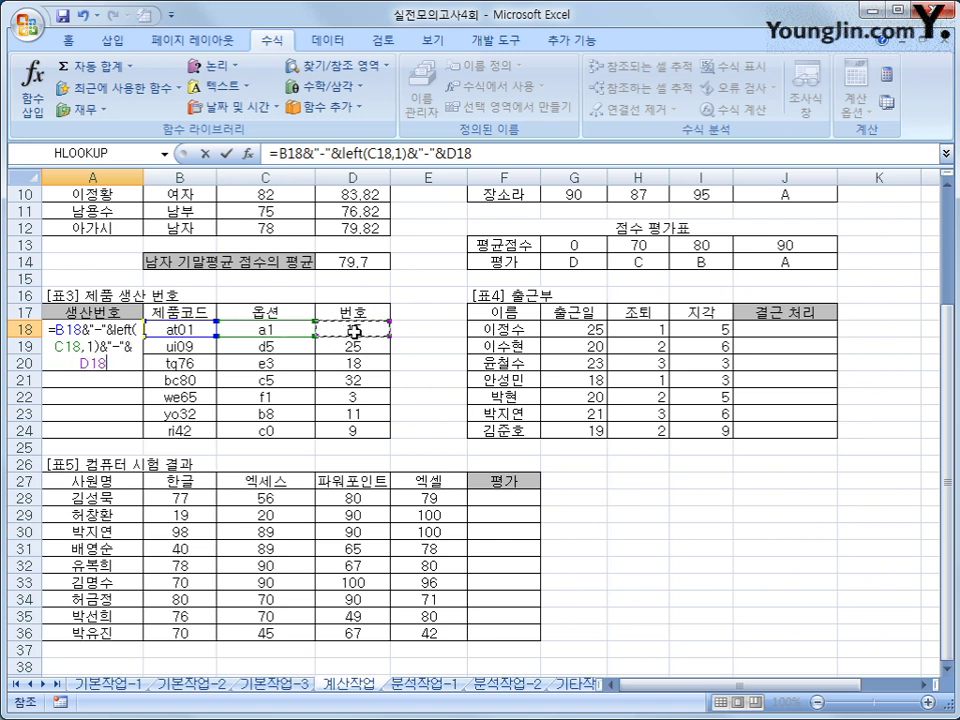
{"action": "key", "text": "Return"}
Wrap the whole expression in A18 in the UPPER function and accept the formula
{"action": "left_click", "coordinate": [112, 330]}
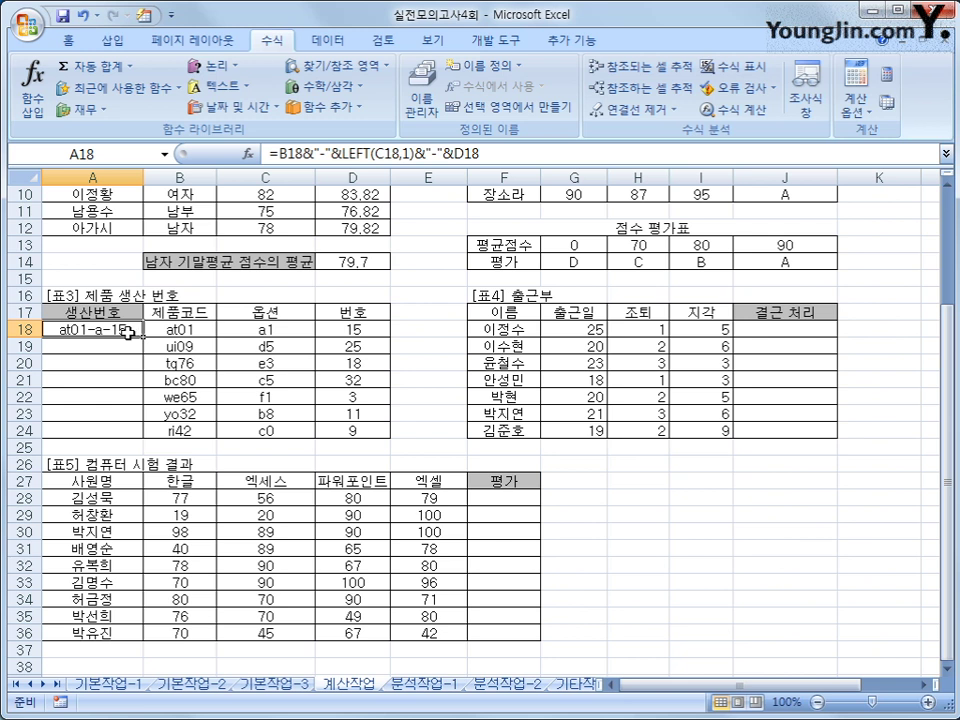
{"action": "left_click", "coordinate": [279, 153]}
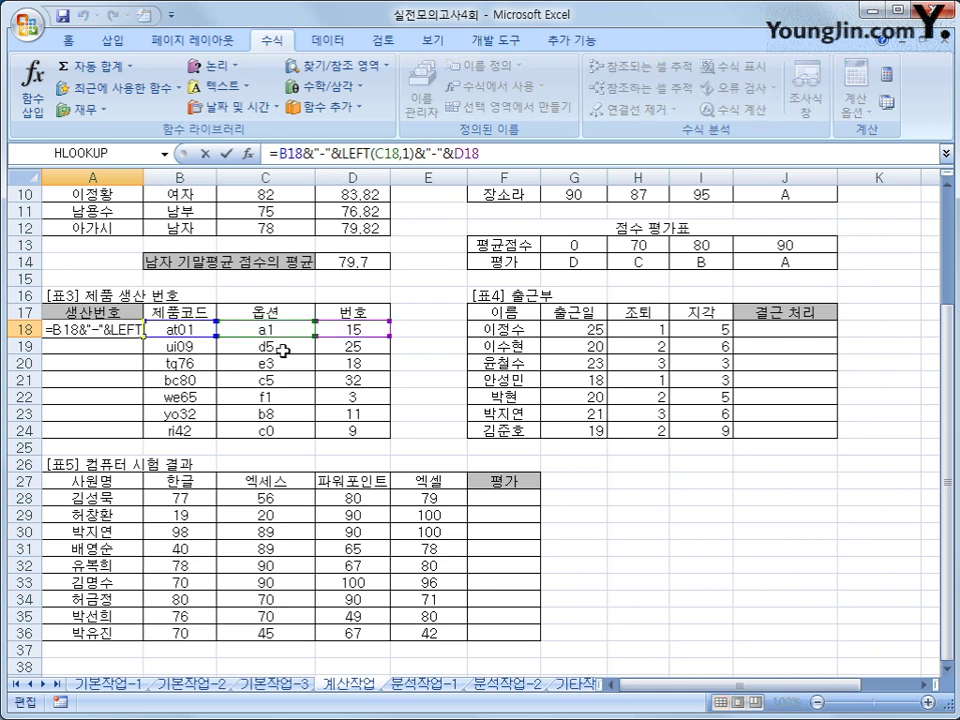
{"action": "type", "text": "upper"}
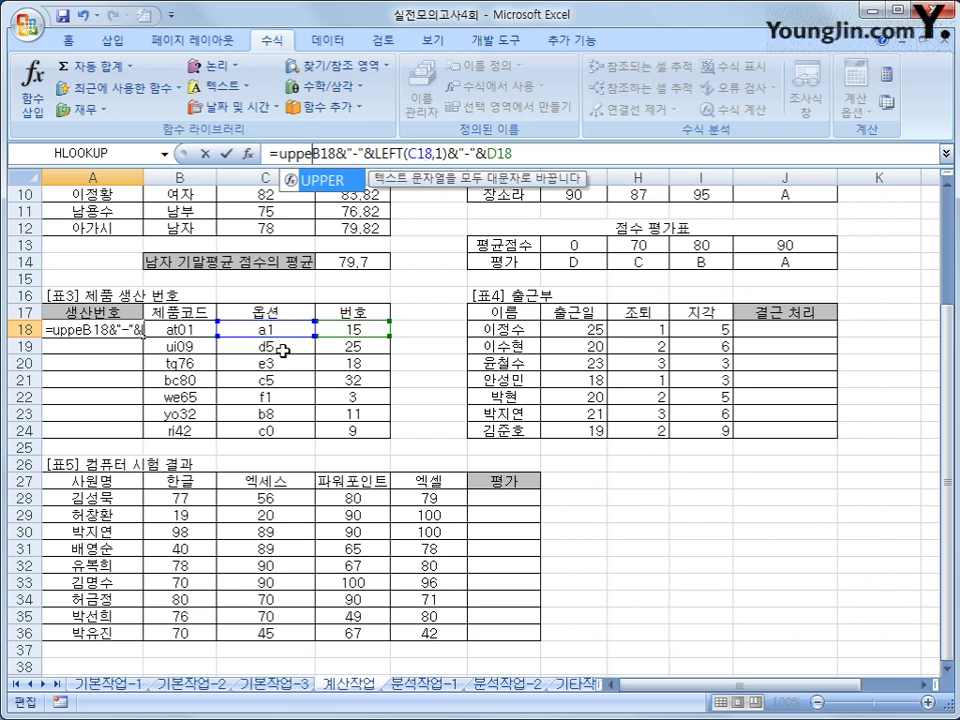
{"action": "type", "text": "("}
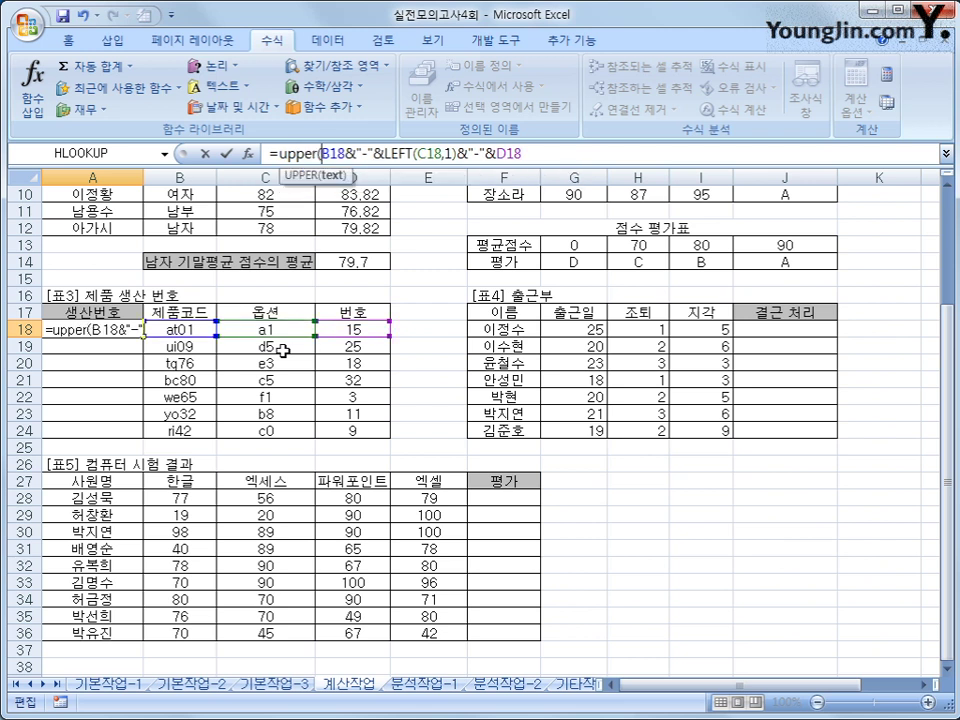
{"action": "left_click", "coordinate": [553, 146]}
{"action": "type", "text": ")"}
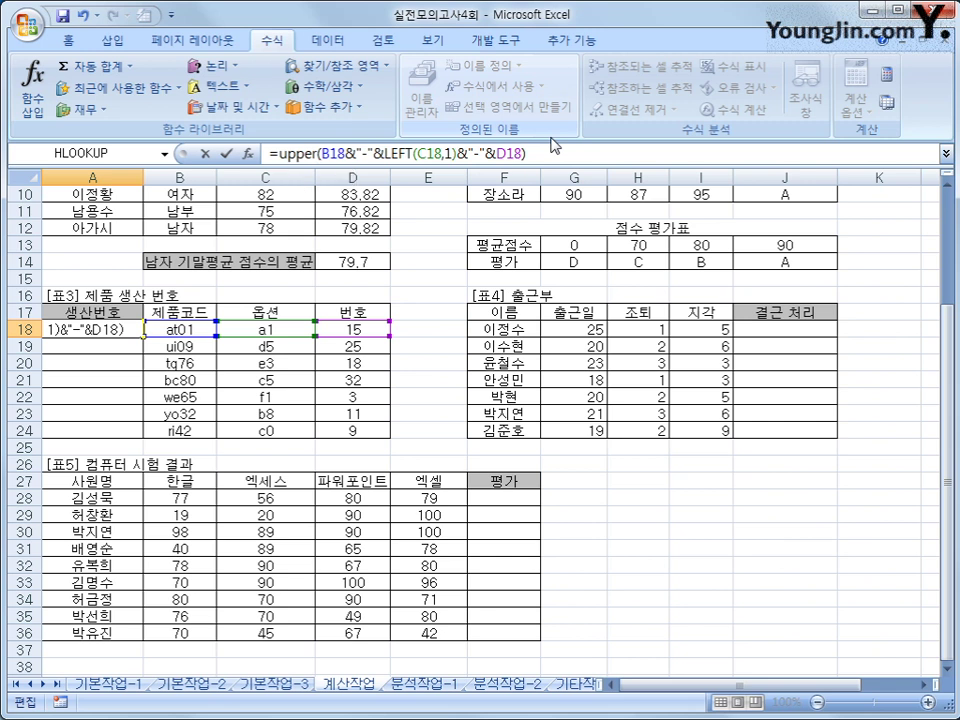
{"action": "key", "text": "Return"}
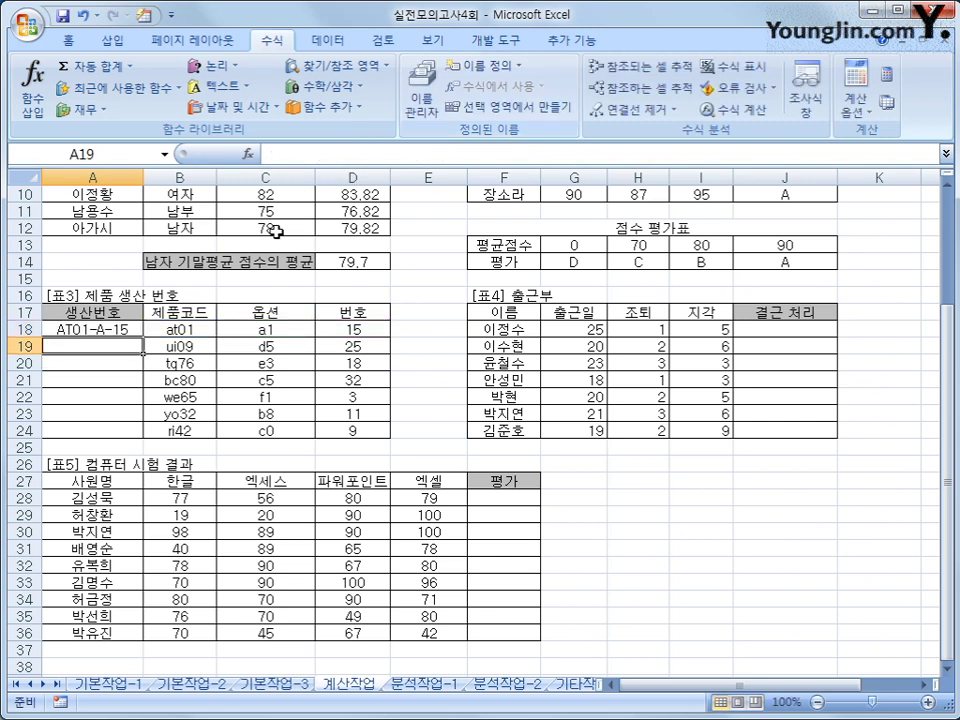
Fill the 생산번호 formula from A18 down to A24
{"action": "left_click", "coordinate": [135, 330]}
{"action": "left_click_drag", "start_coordinate": [146, 338], "coordinate": [133, 431]}
{"action": "left_click", "coordinate": [129, 428]}
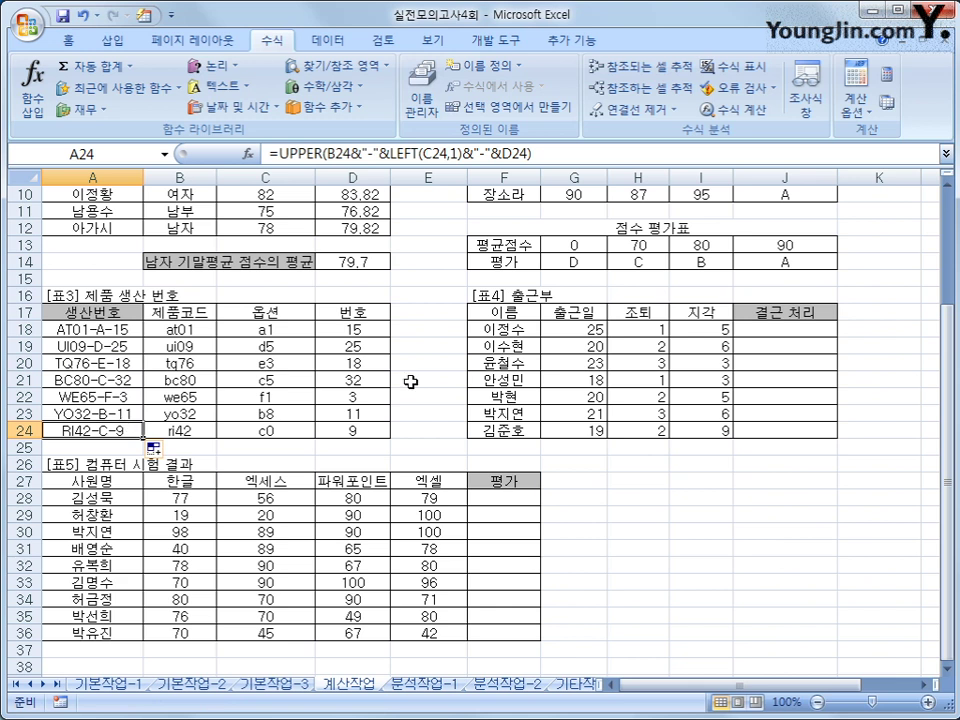
Examine the 출근일, 조퇴, 지각 and 결근 처리 cells in the first data row of 표4
{"action": "left_click", "coordinate": [600, 326]}
{"action": "left_click", "coordinate": [627, 326]}
{"action": "left_click", "coordinate": [690, 328]}
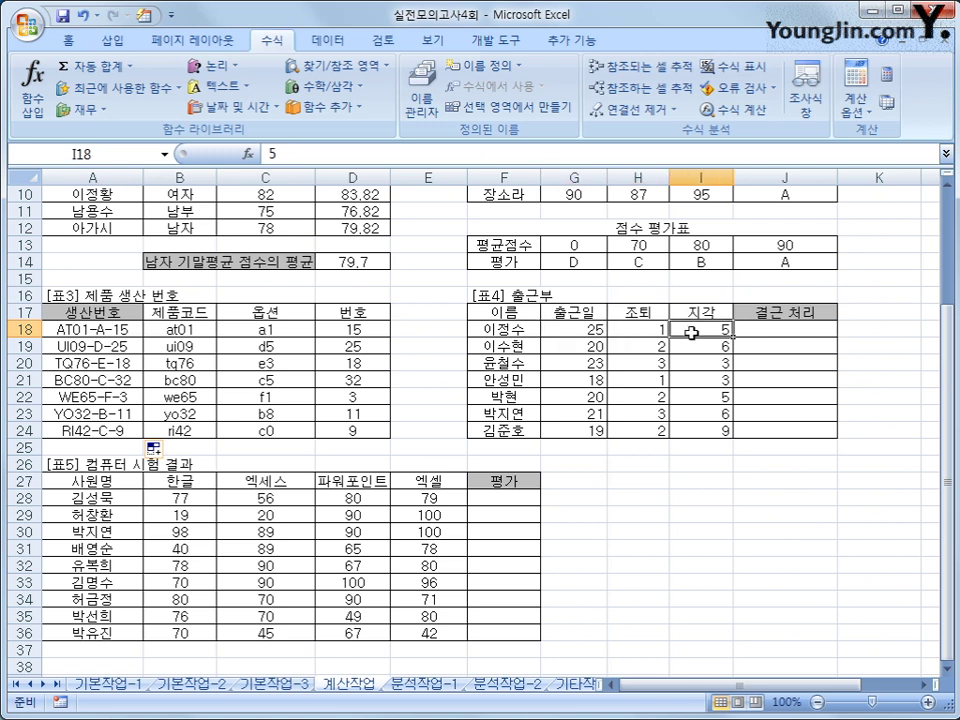
{"action": "left_click", "coordinate": [740, 332]}
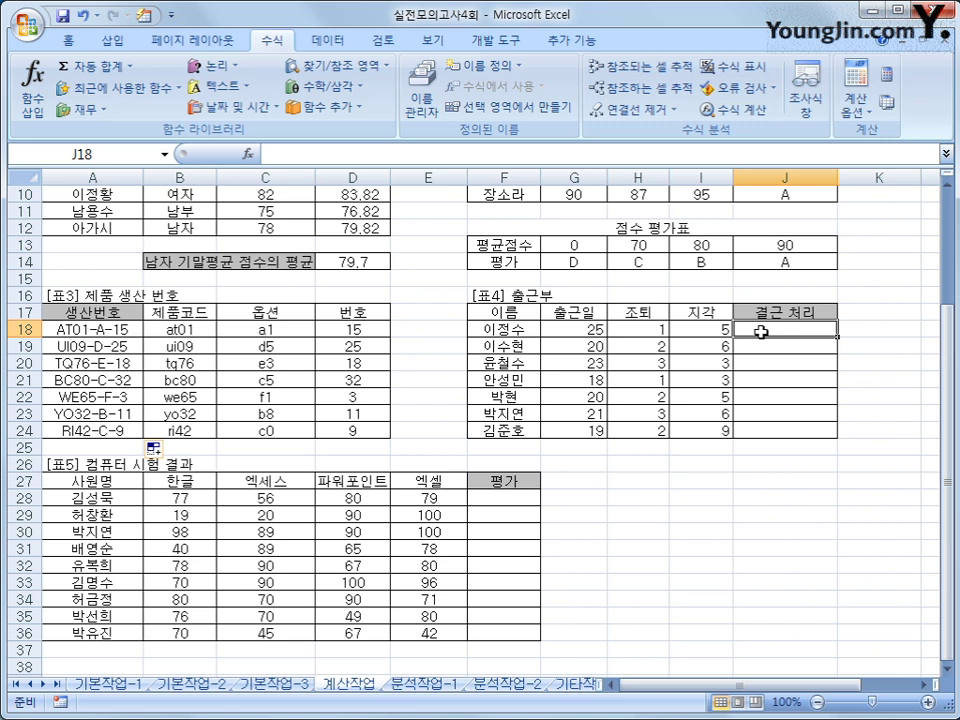
{"action": "left_click", "coordinate": [621, 323]}
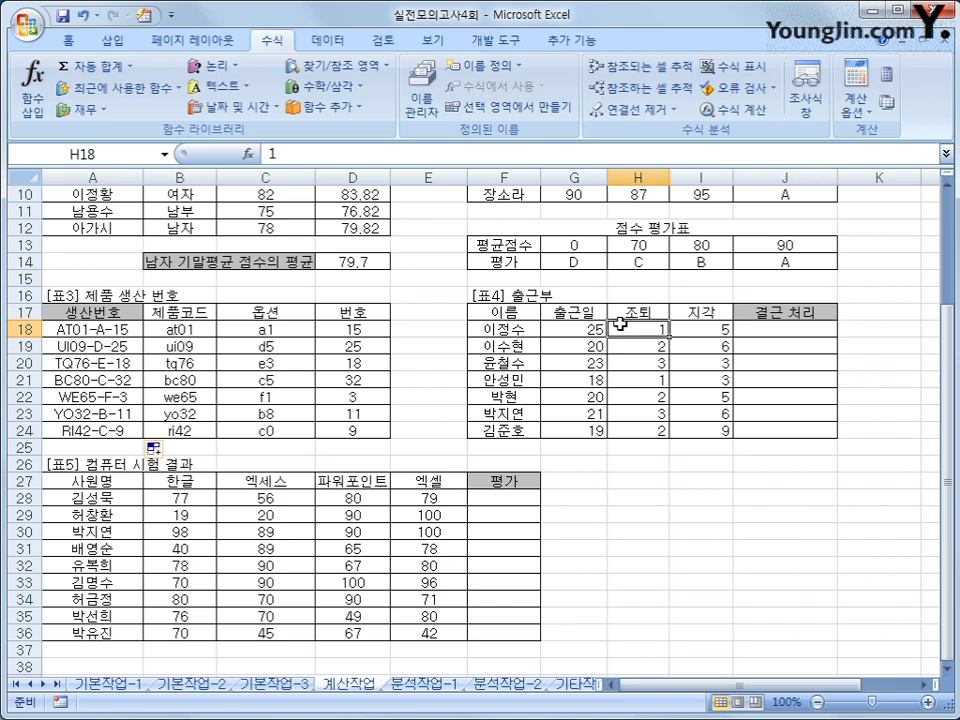
{"action": "left_click", "coordinate": [708, 331]}
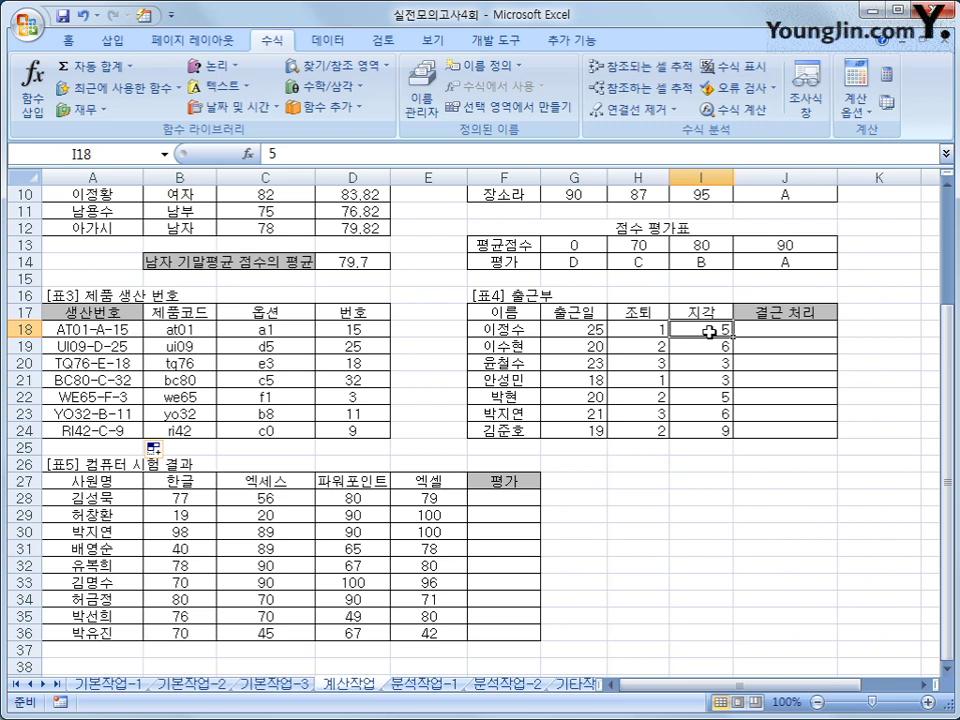
{"action": "left_click", "coordinate": [748, 333]}
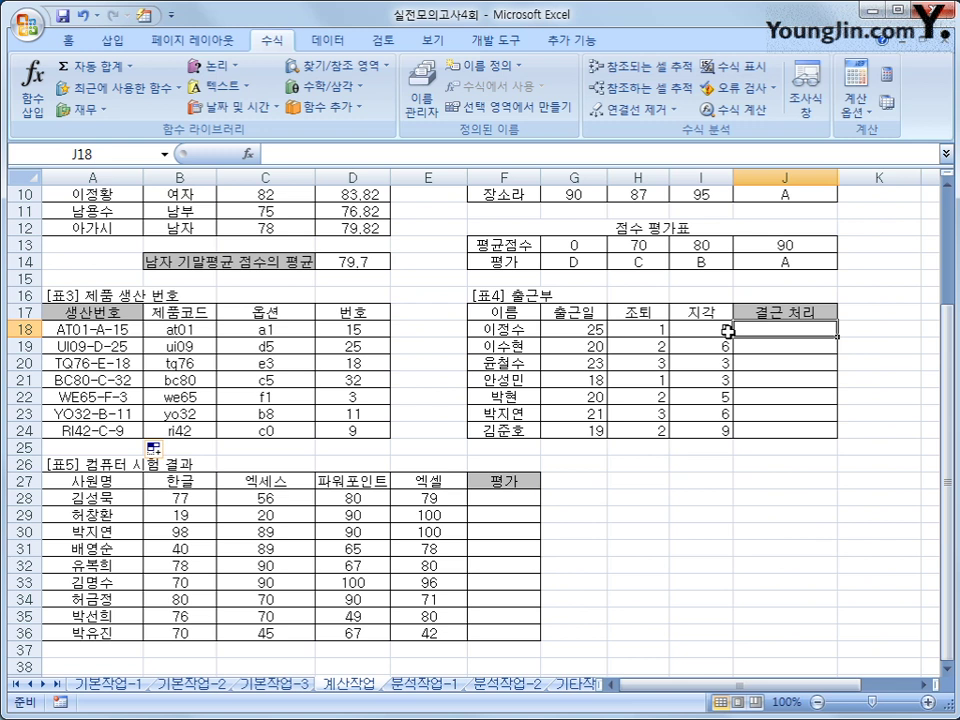
{"action": "left_click", "coordinate": [559, 334]}
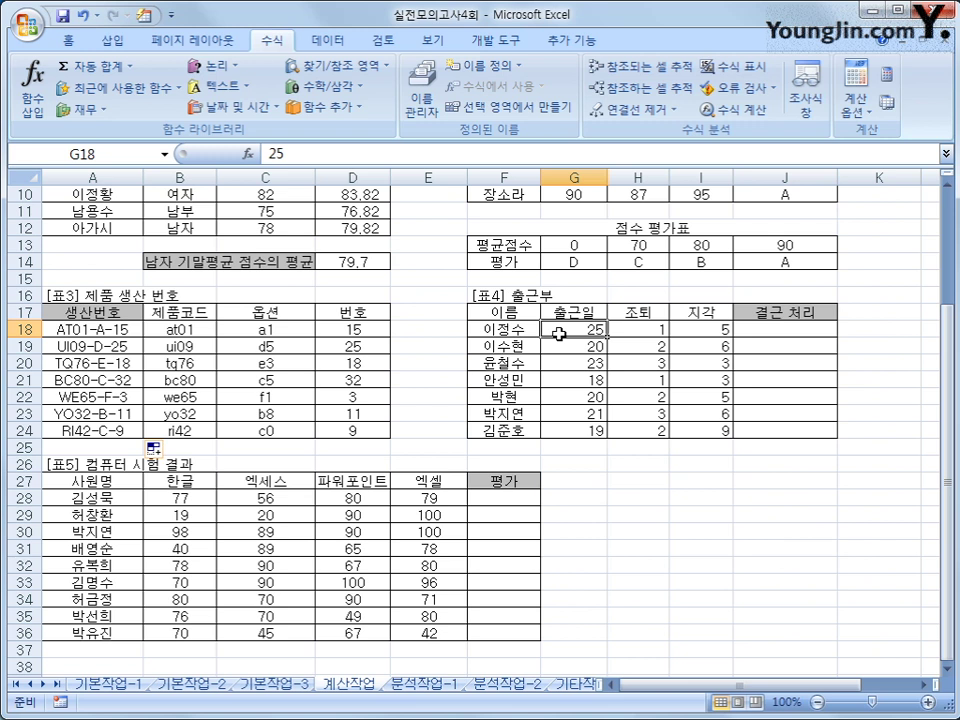
Start 표4's 결근 처리 formula in J18 as an IF that tests G18>=25 and returns 0 when true
{"action": "left_click", "coordinate": [793, 328]}
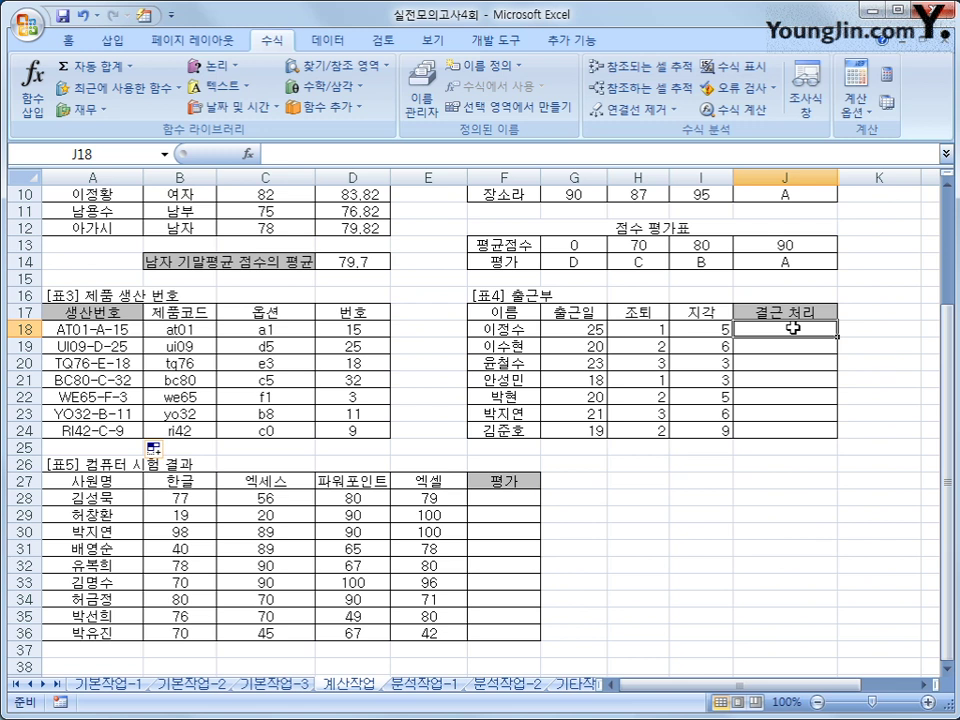
{"action": "type", "text": "=if("}
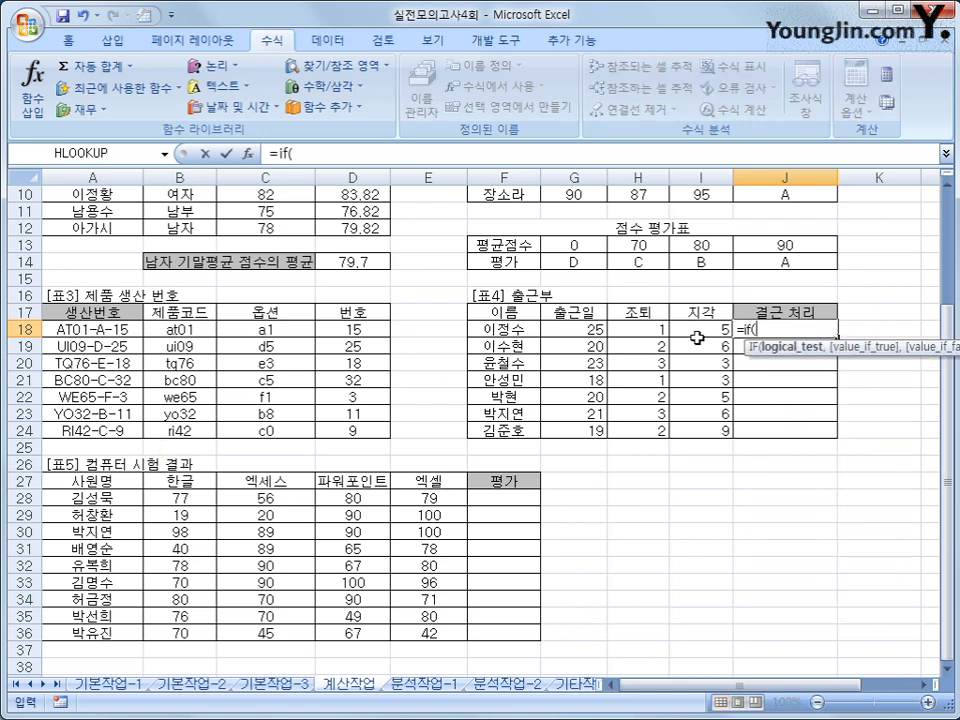
{"action": "left_click", "coordinate": [557, 332]}
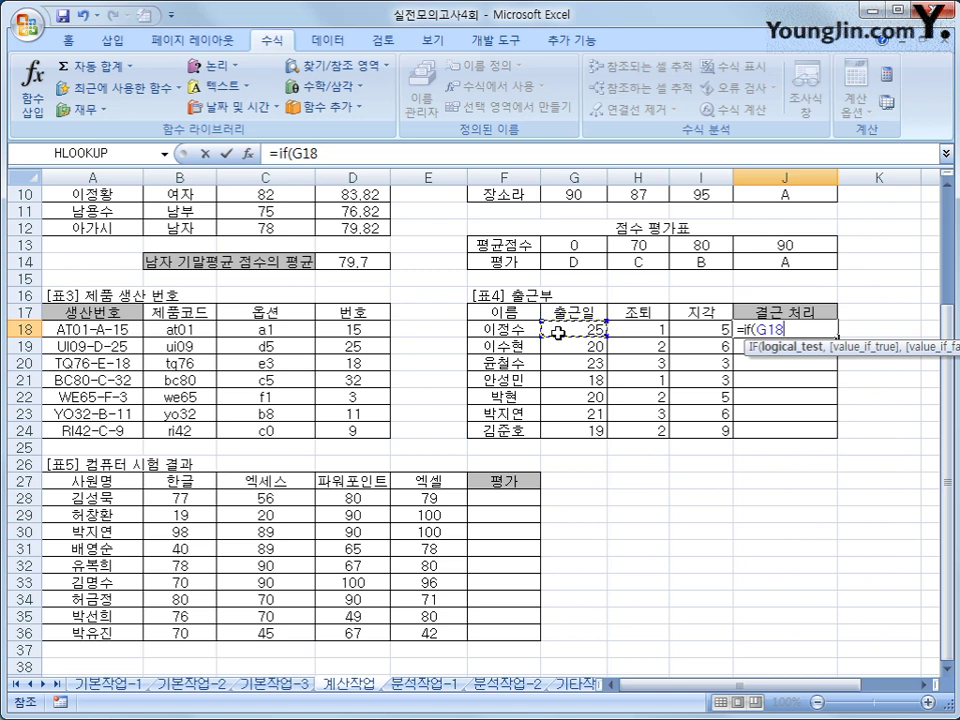
{"action": "type", "text": ">=25"}
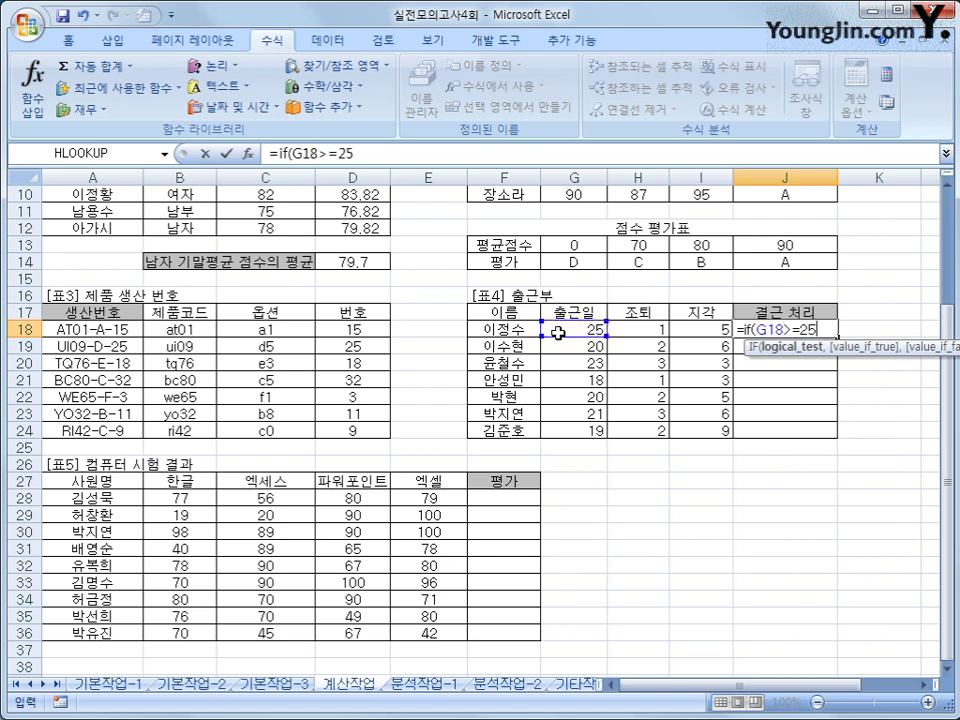
{"action": "type", "text": ",0"}
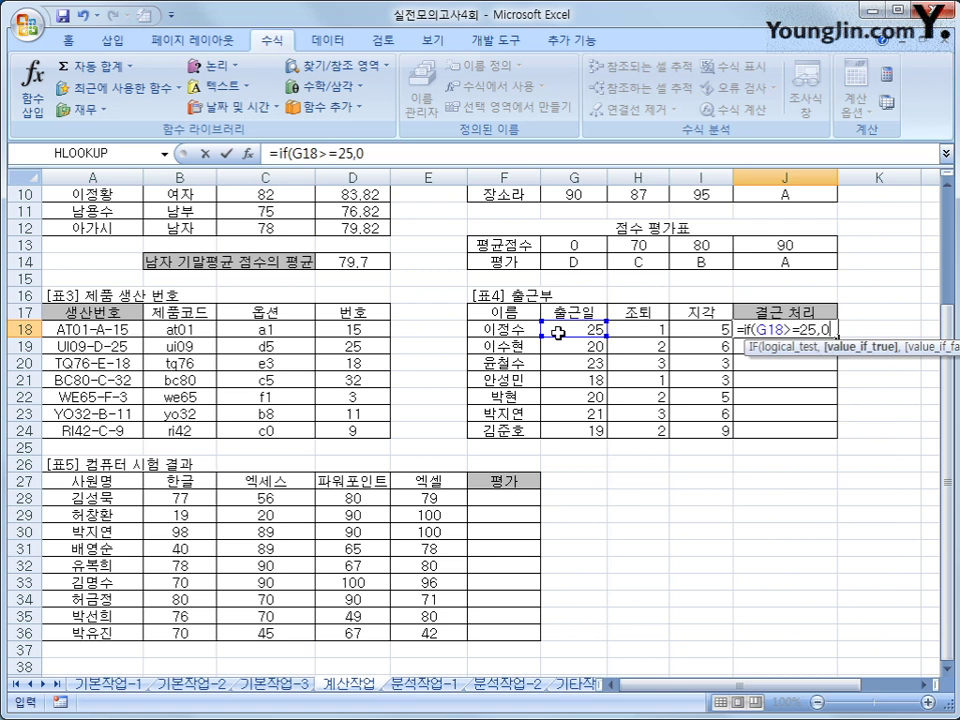
{"action": "type", "text": ","}
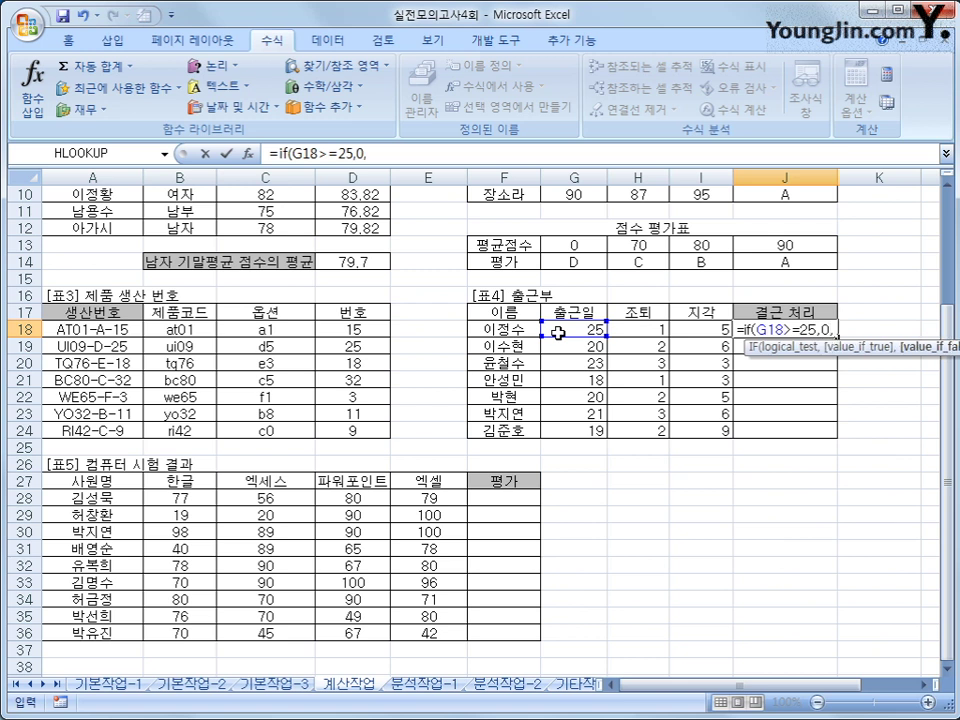
Finish J18's IF formula with MAX(H18/2,I18/3) as the value if false and accept it
{"action": "type", "text": "max("}
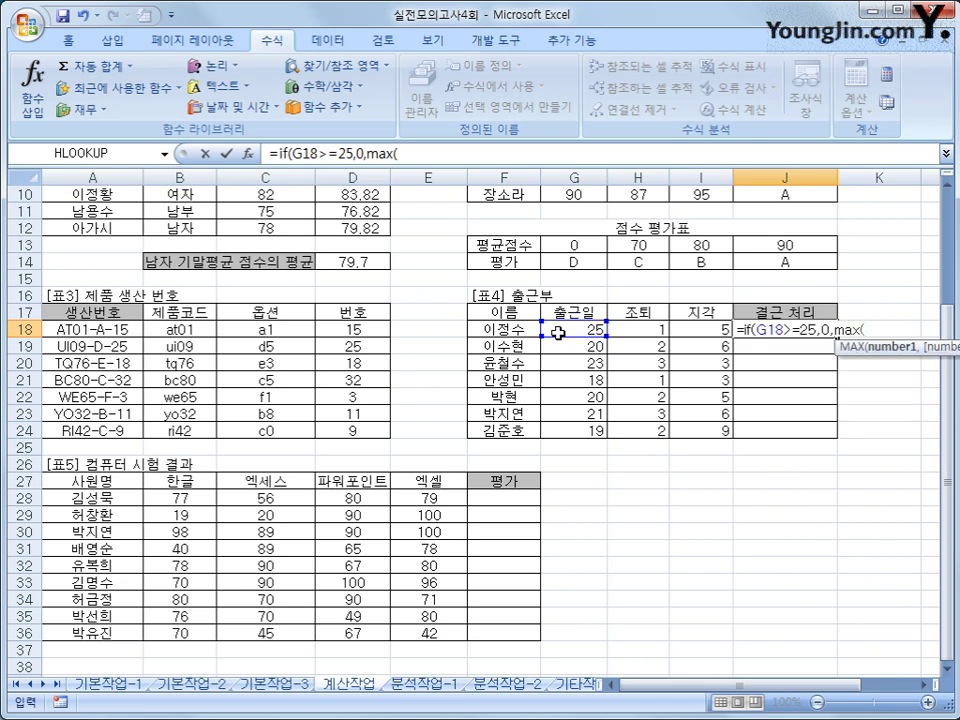
{"action": "left_click", "coordinate": [638, 328]}
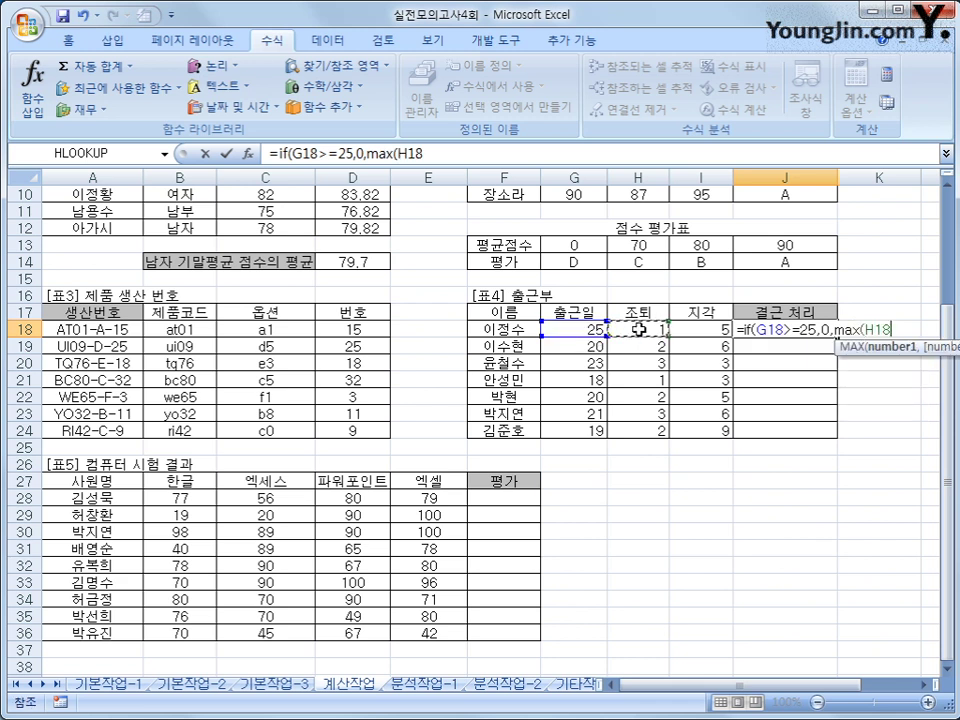
{"action": "type", "text": "/2,"}
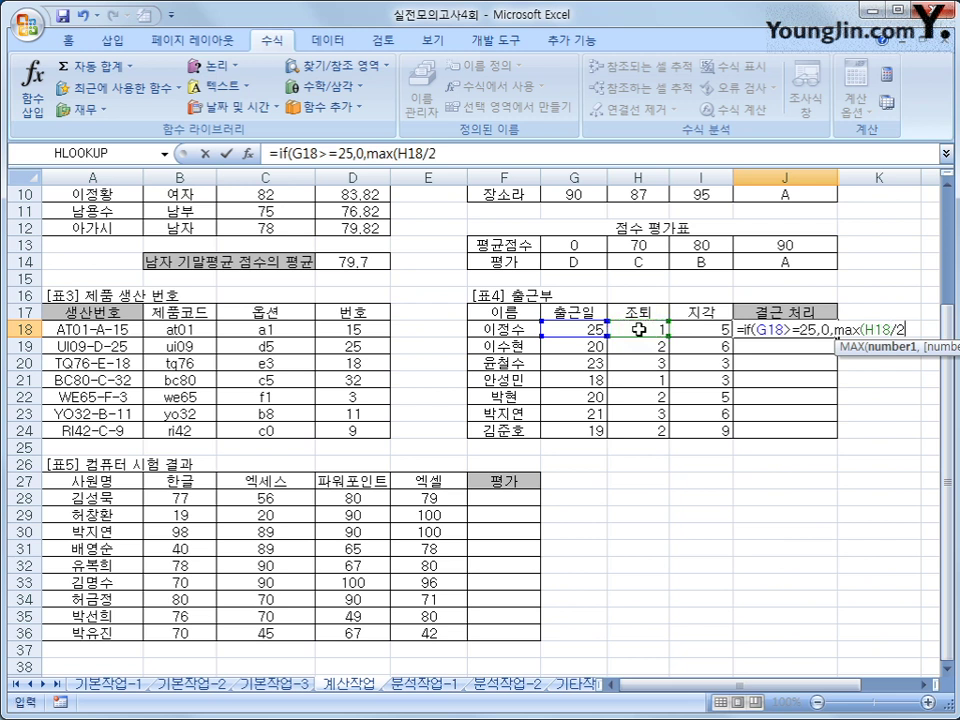
{"action": "left_click", "coordinate": [700, 328]}
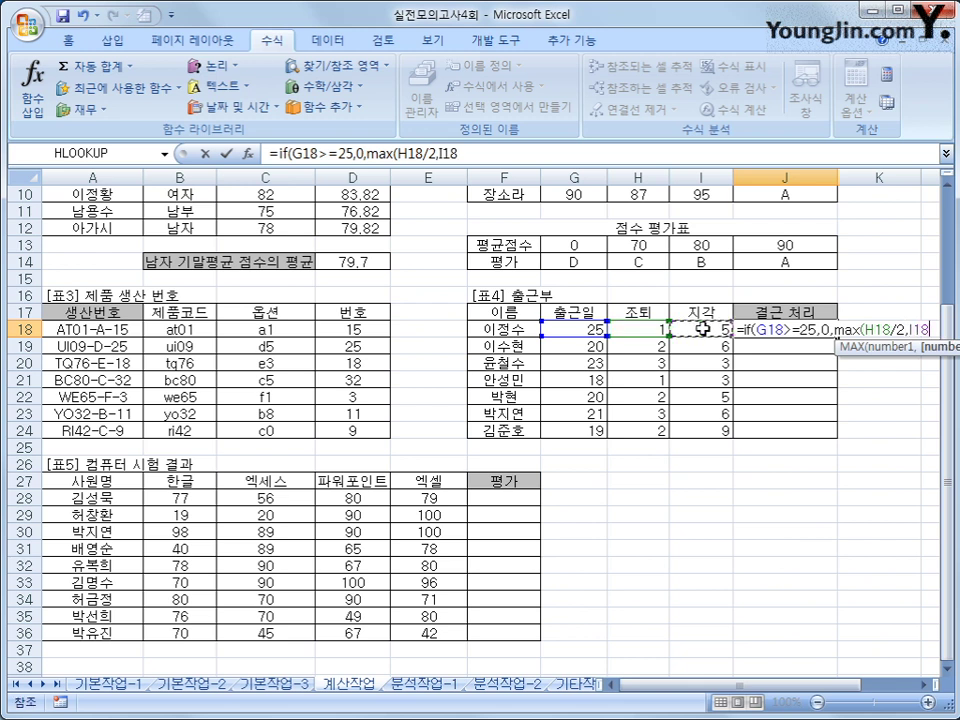
{"action": "type", "text": "/"}
{"action": "type", "text": "3"}
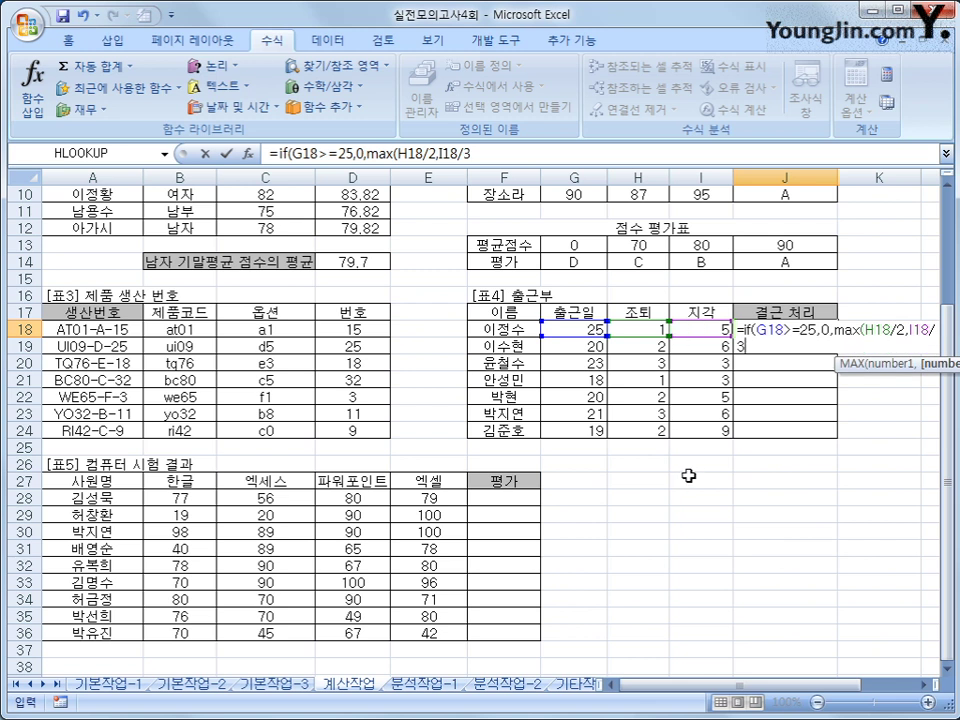
{"action": "type", "text": ")"}
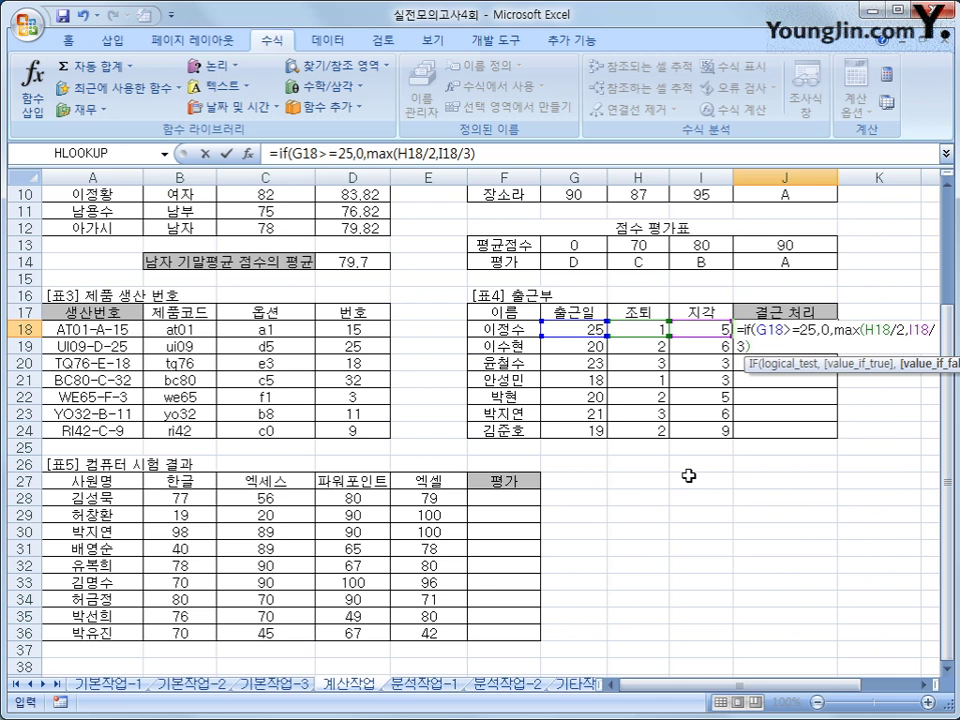
{"action": "type", "text": ")"}
{"action": "key", "text": "Return"}
{"action": "key", "text": "Up"}
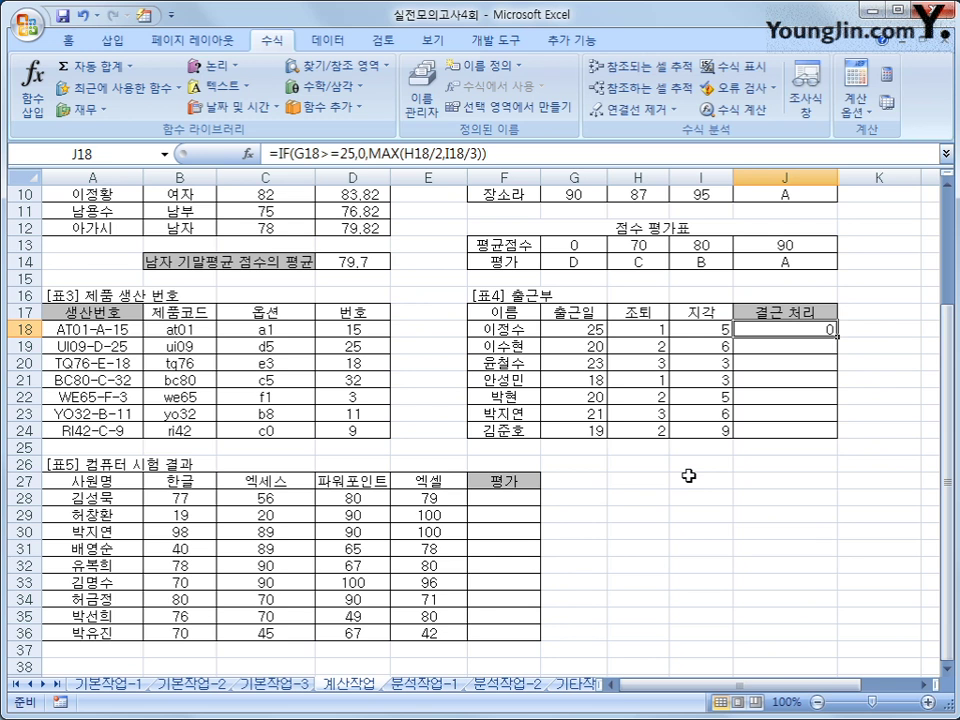
Fill the 결근 처리 formula from J18 down to J24
{"action": "left_click", "coordinate": [570, 328]}
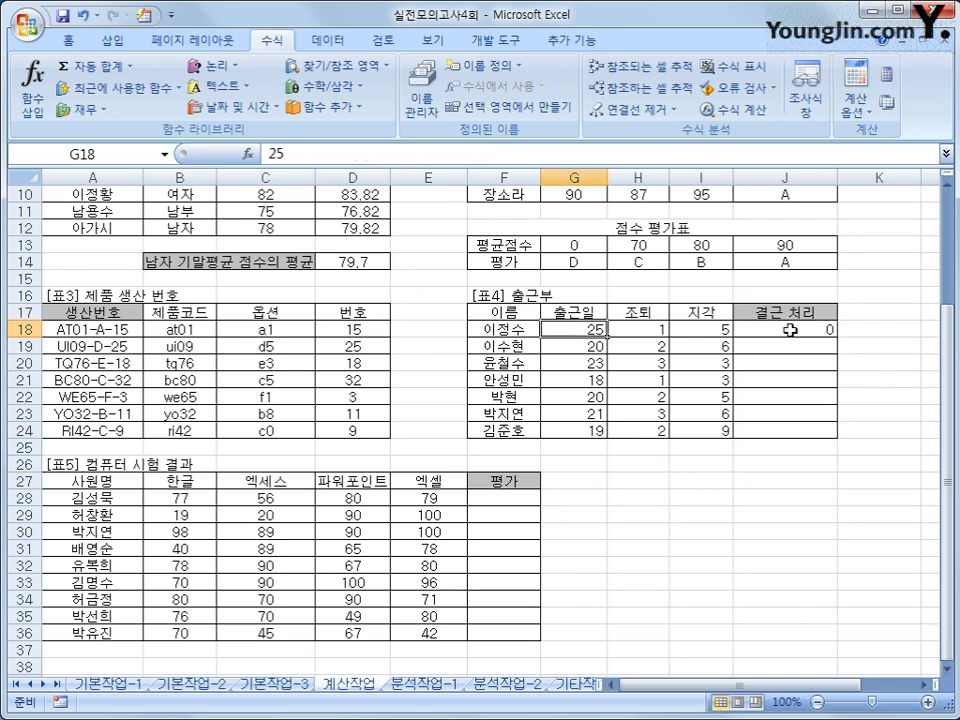
{"action": "left_click", "coordinate": [829, 330]}
{"action": "left_click_drag", "start_coordinate": [837, 337], "coordinate": [839, 434]}
{"action": "left_click", "coordinate": [801, 432]}
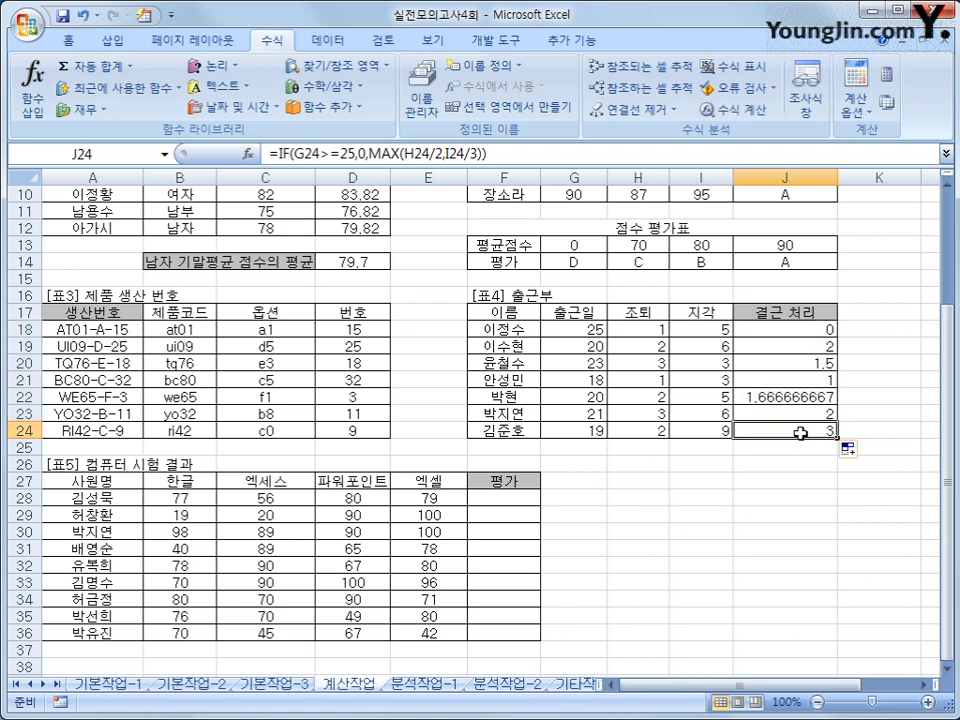
Check the 결근 처리 results in rows 19 to 22 of 표4 against their 출근일, 조퇴 and 지각 values
{"action": "left_click", "coordinate": [591, 344]}
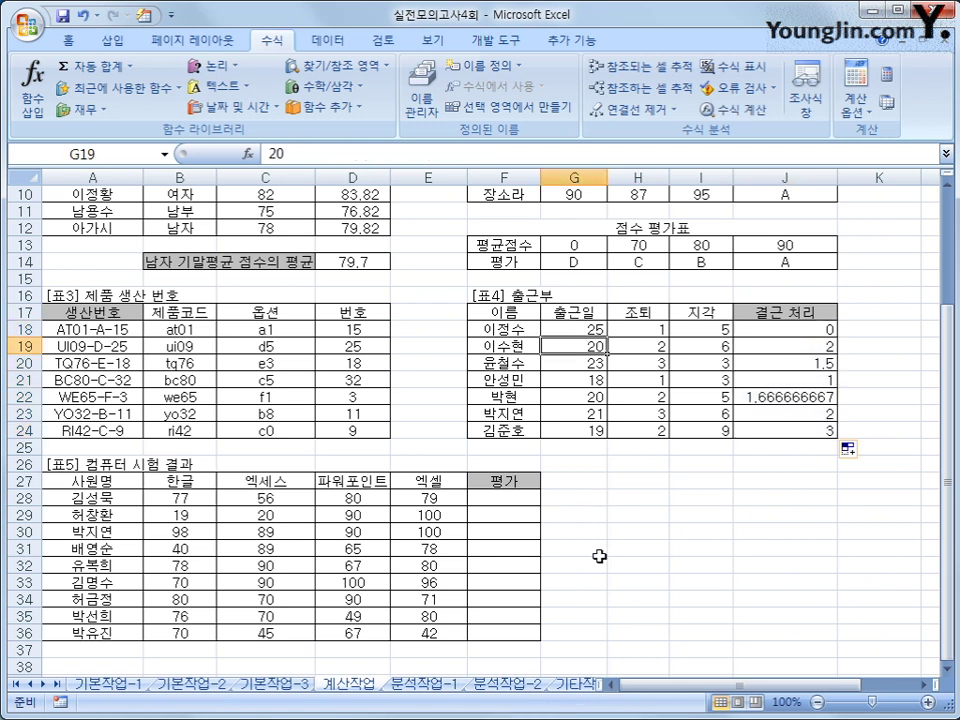
{"action": "left_click", "coordinate": [700, 346]}
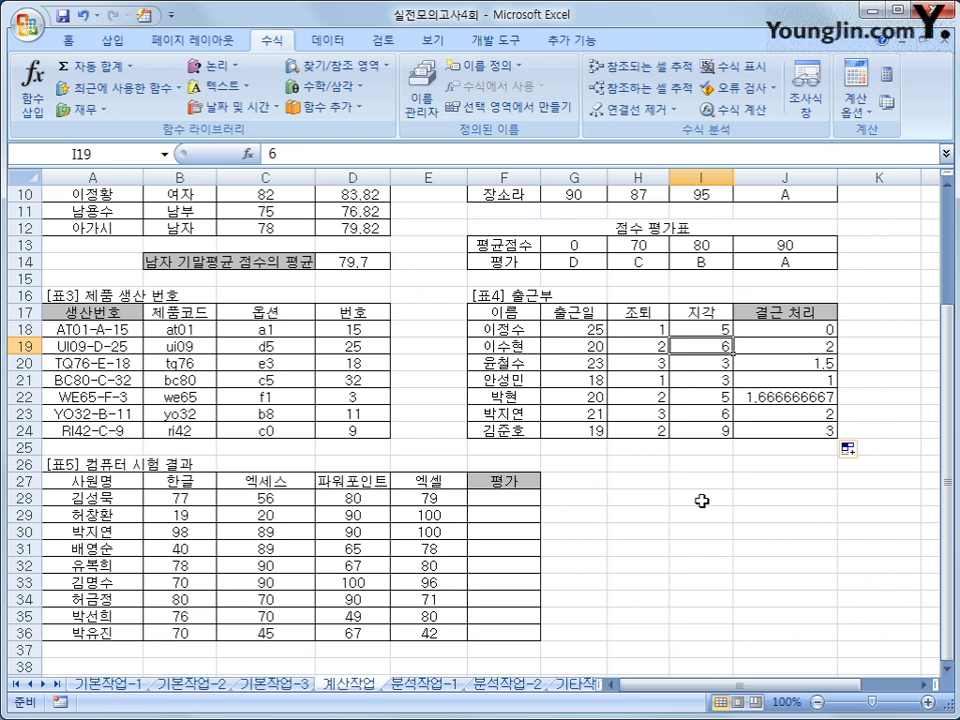
{"action": "left_click", "coordinate": [634, 350]}
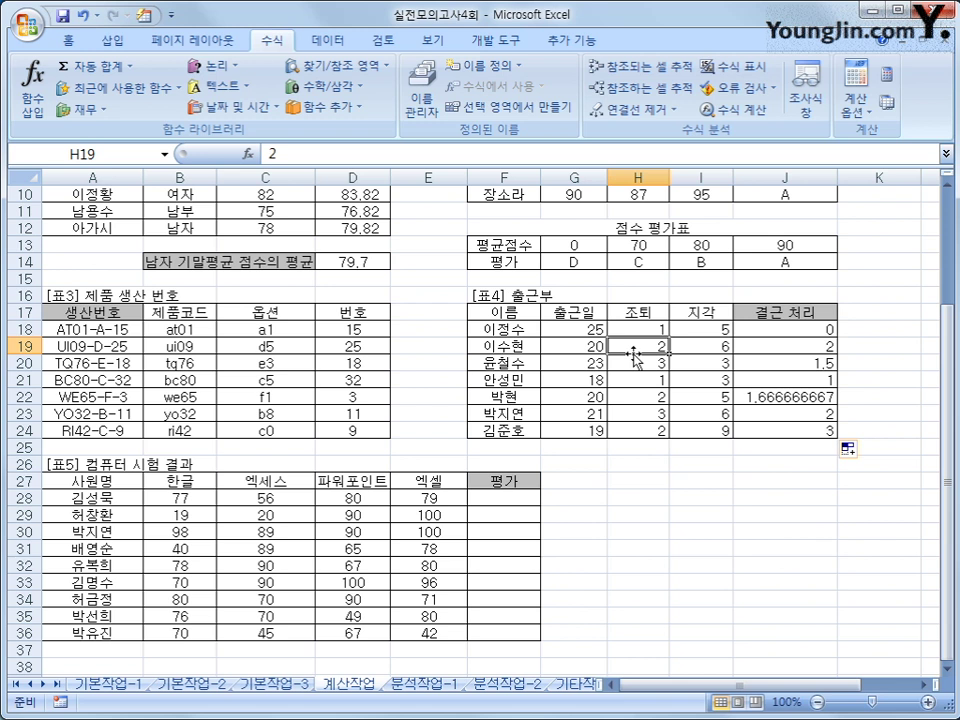
{"action": "left_click", "coordinate": [690, 348]}
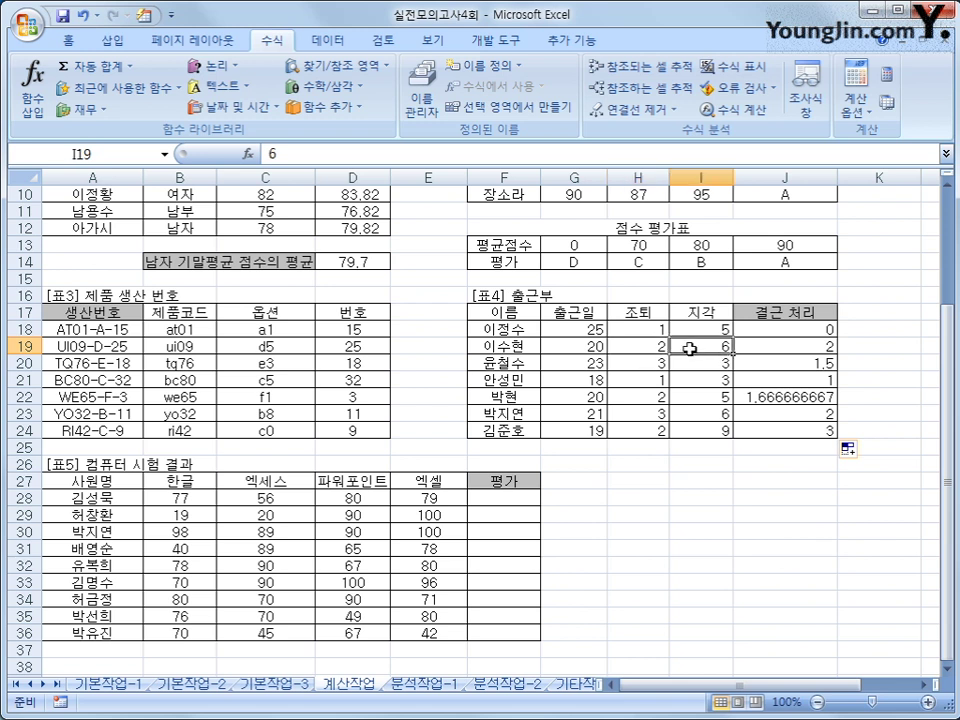
{"action": "left_click", "coordinate": [776, 348]}
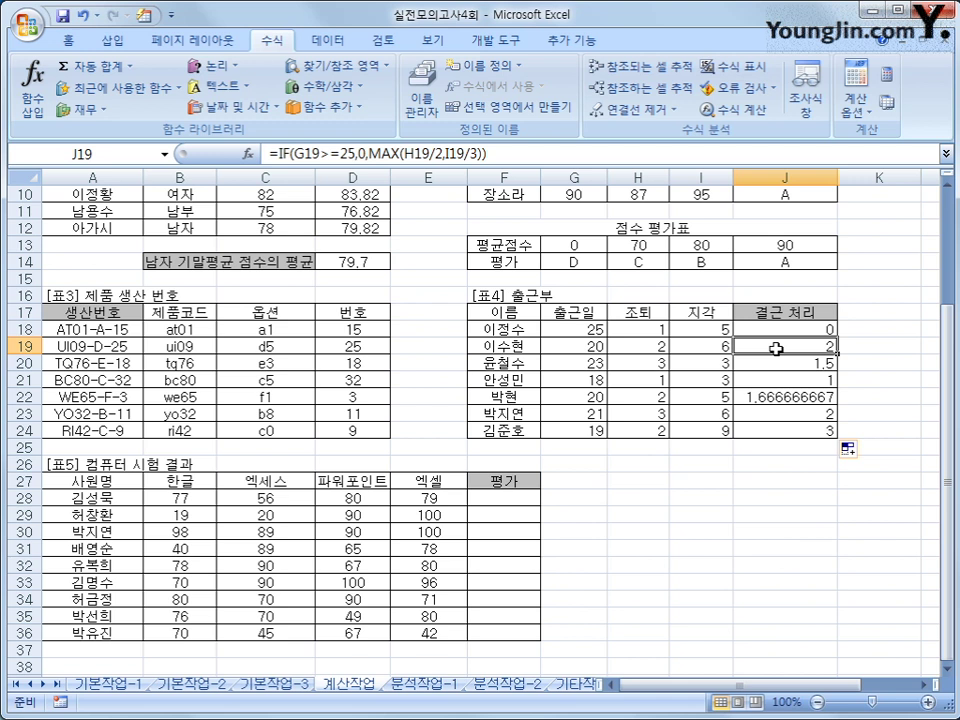
{"action": "left_click", "coordinate": [660, 363]}
{"action": "left_click", "coordinate": [690, 363]}
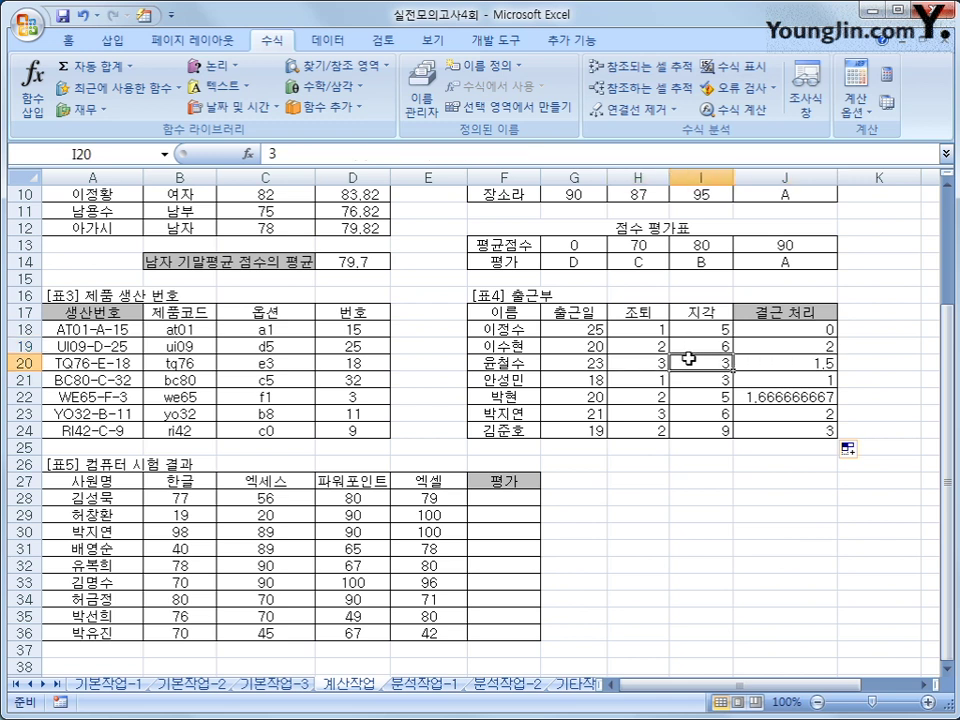
{"action": "left_click", "coordinate": [655, 358]}
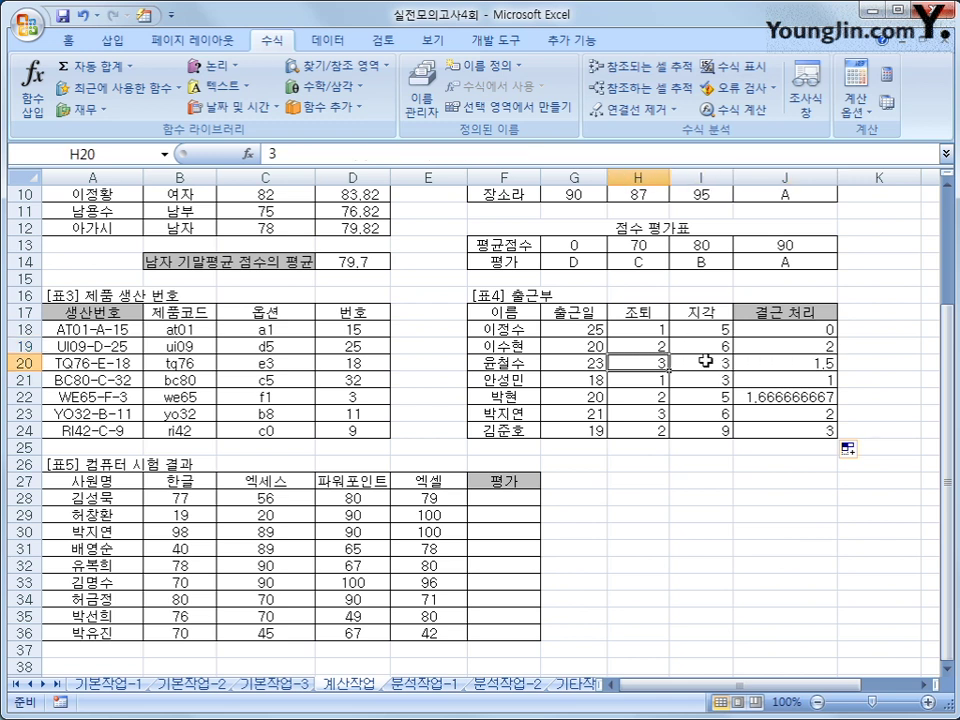
{"action": "left_click", "coordinate": [706, 361]}
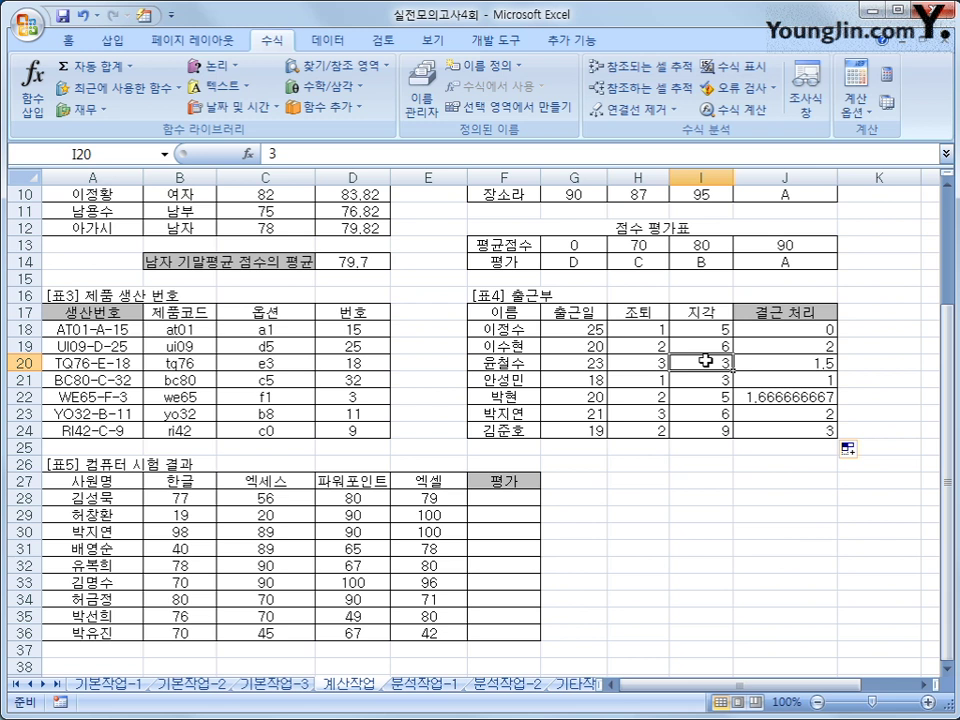
{"action": "left_click", "coordinate": [650, 358]}
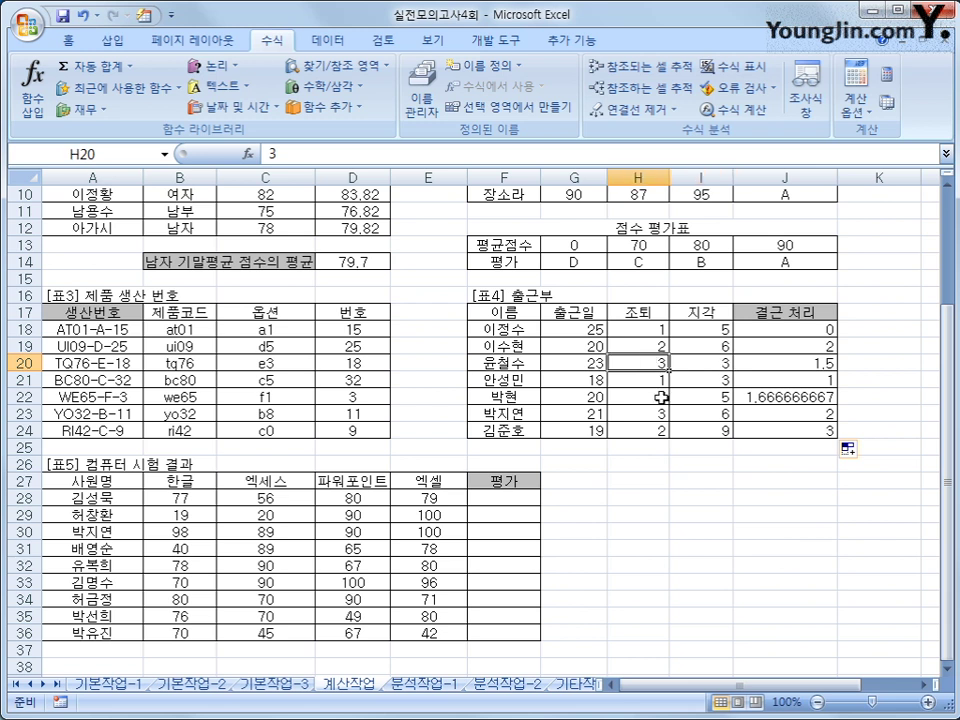
{"action": "left_click", "coordinate": [762, 364]}
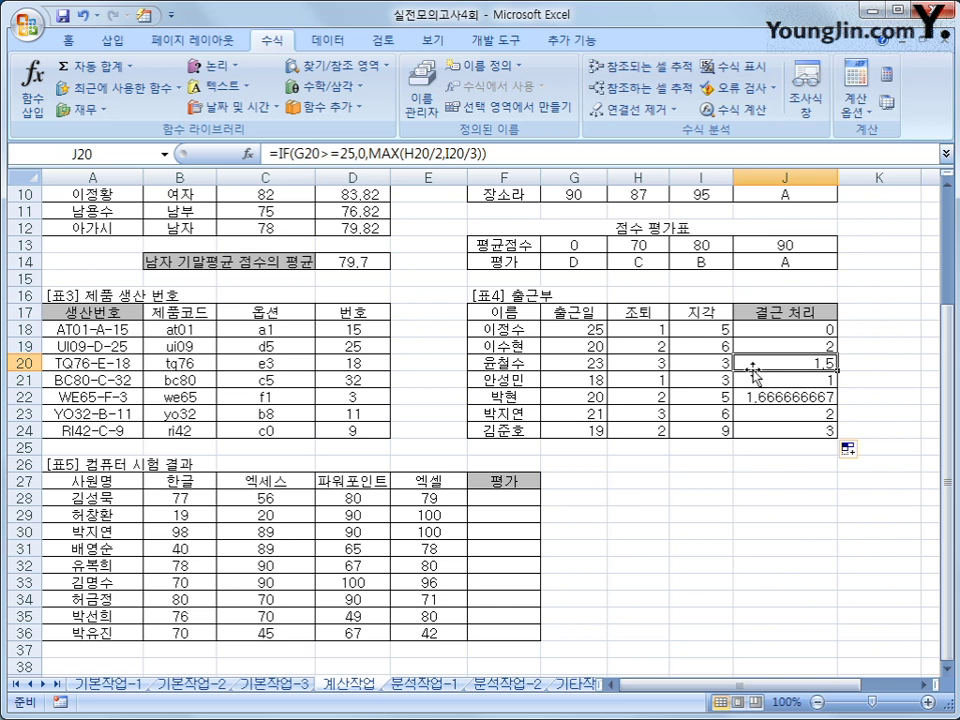
{"action": "left_click", "coordinate": [677, 379]}
{"action": "left_click", "coordinate": [636, 377]}
{"action": "left_click", "coordinate": [710, 378]}
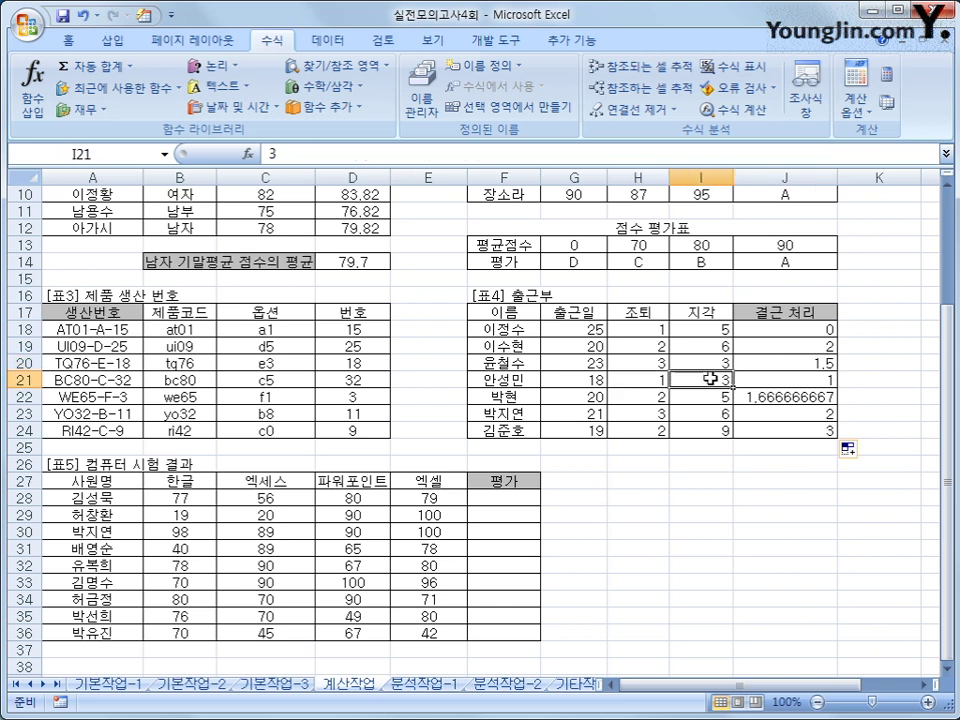
{"action": "left_click", "coordinate": [707, 396]}
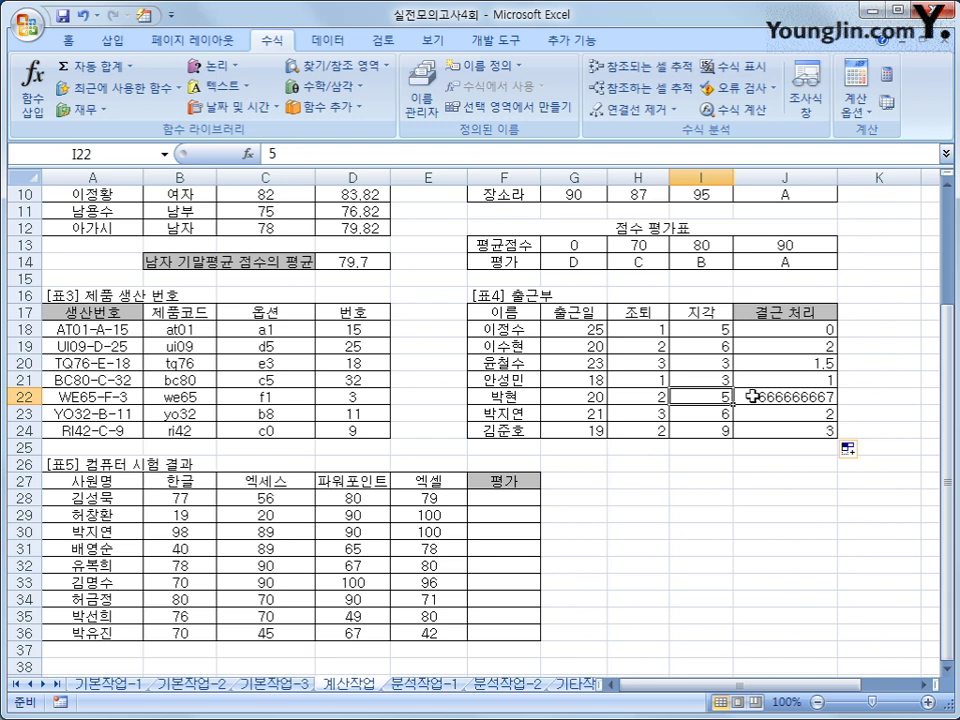
{"action": "left_click", "coordinate": [752, 400]}
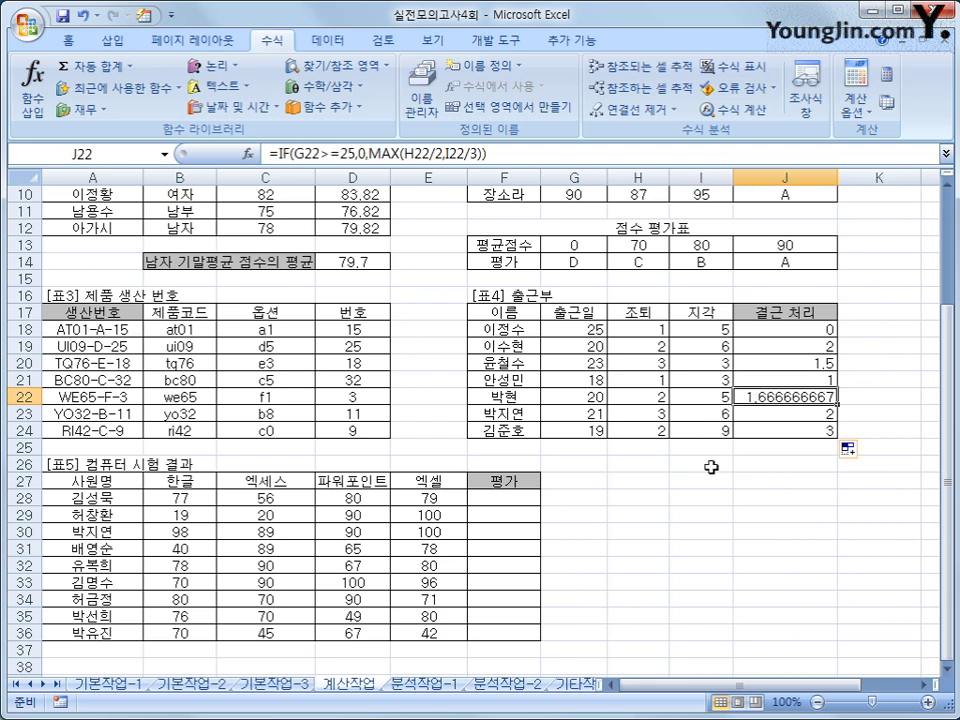
Edit J18's formula to insert an opening ROUND function directly before MAX
{"action": "left_click", "coordinate": [752, 331]}
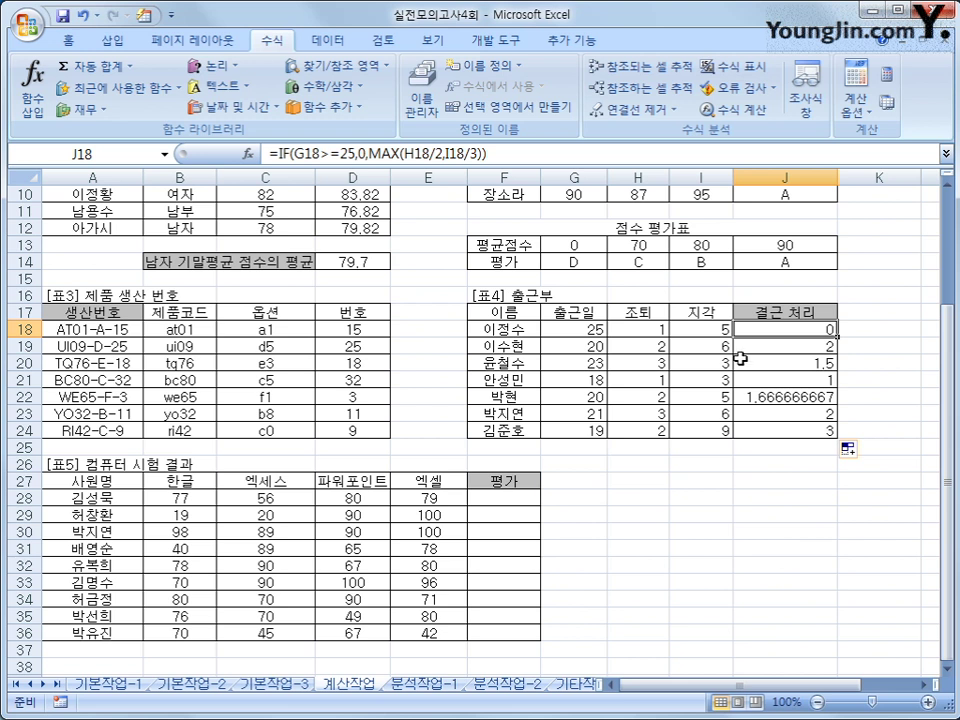
{"action": "left_click", "coordinate": [371, 155]}
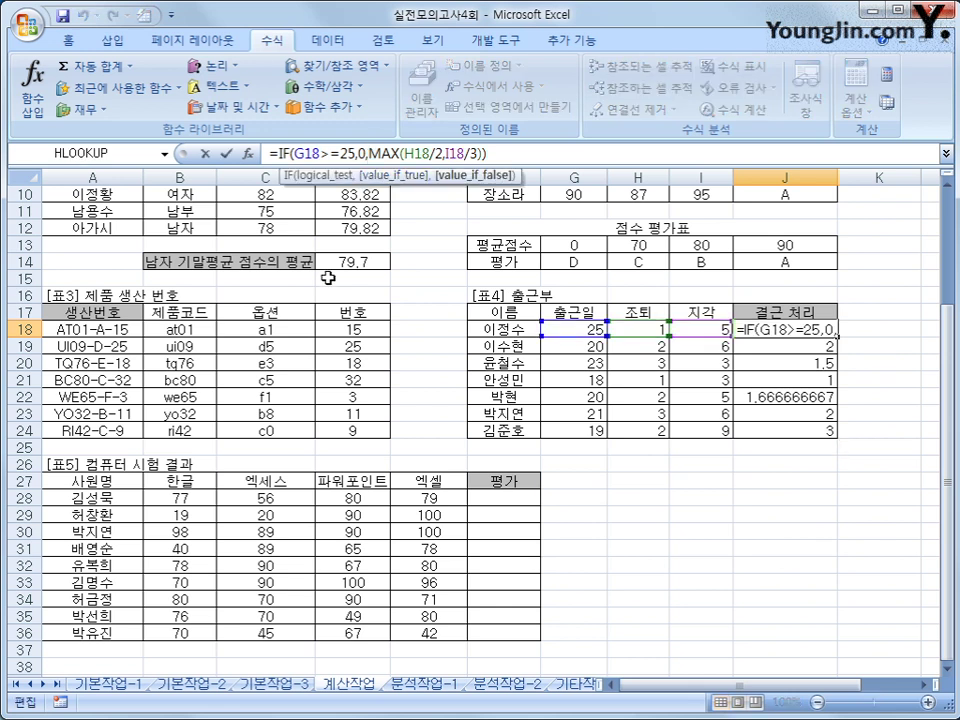
{"action": "type", "text": "r"}
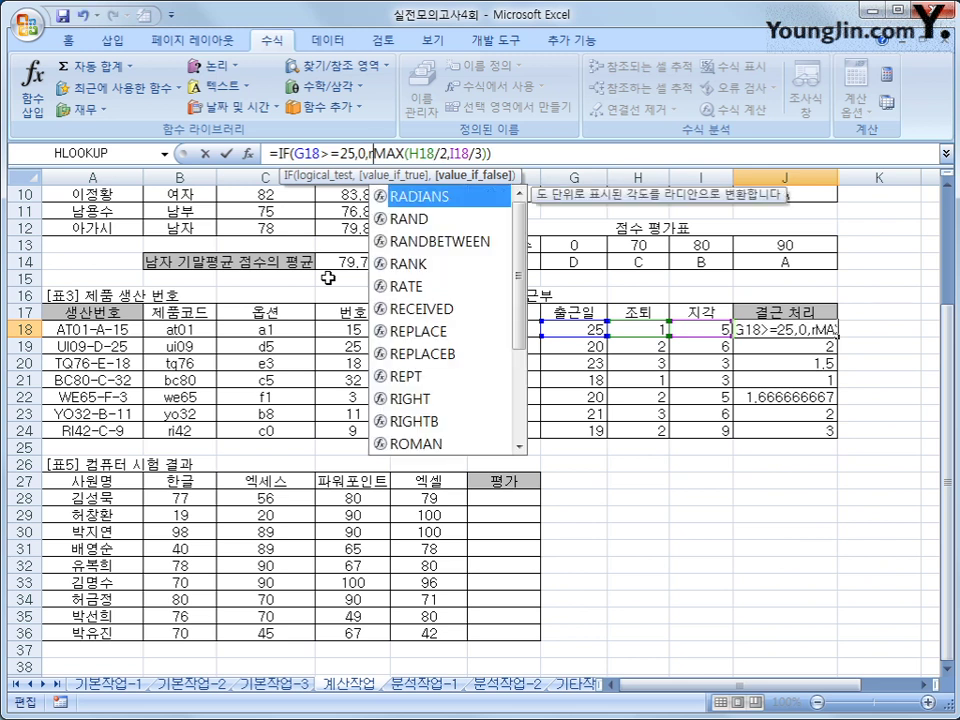
{"action": "type", "text": "ound"}
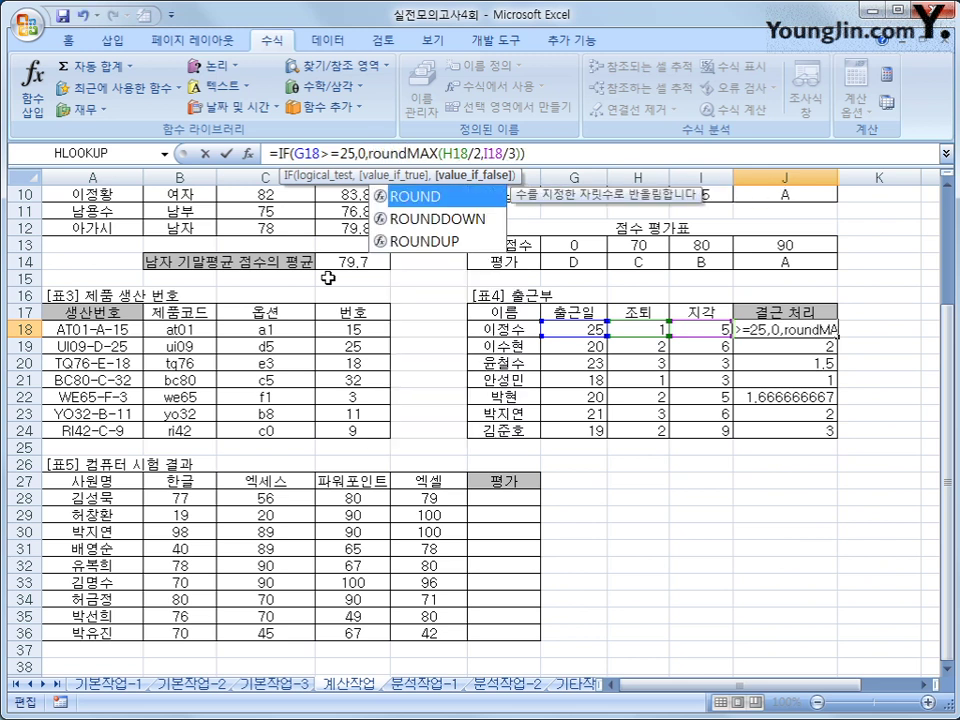
{"action": "type", "text": "("}
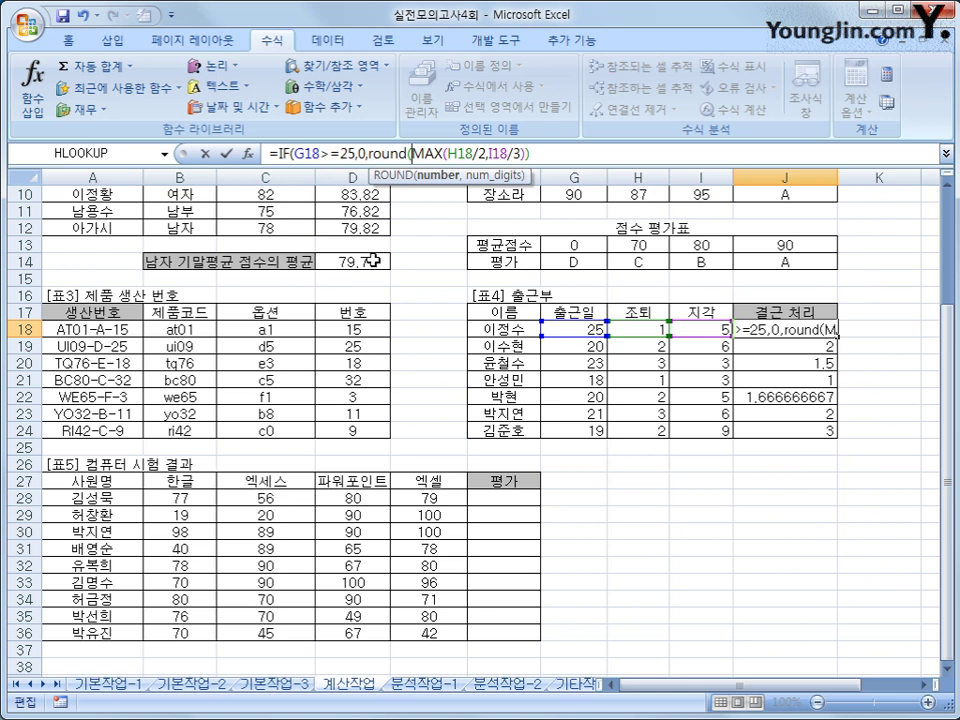
Add 0 as ROUND's number of digits after the MAX expression, close both functions and accept J18's formula
{"action": "left_click", "coordinate": [354, 155]}
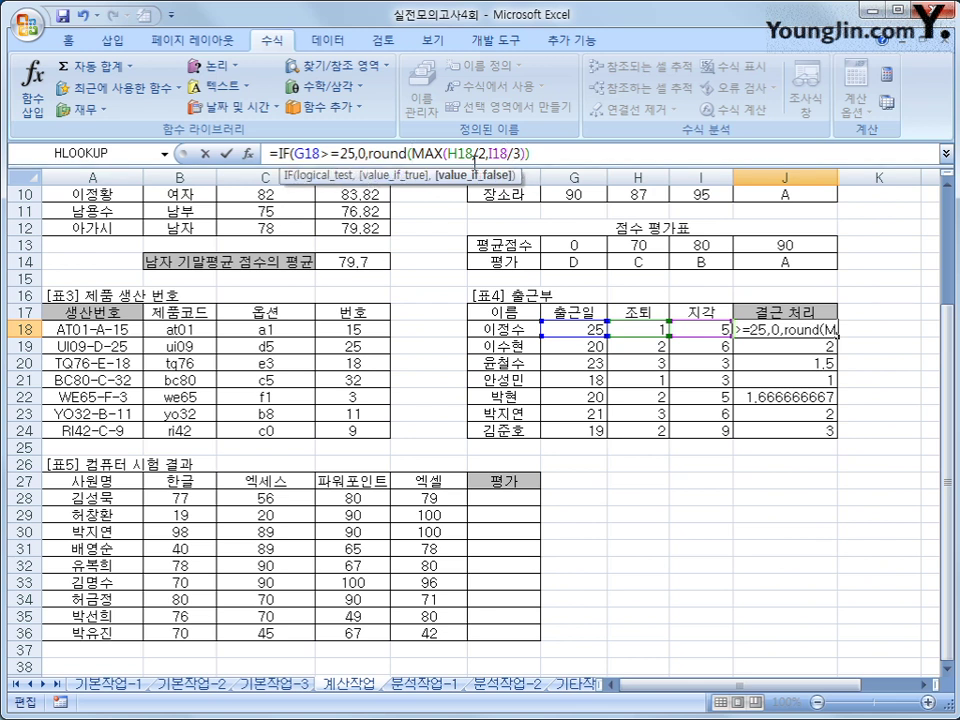
{"action": "left_click_drag", "start_coordinate": [443, 155], "coordinate": [528, 155]}
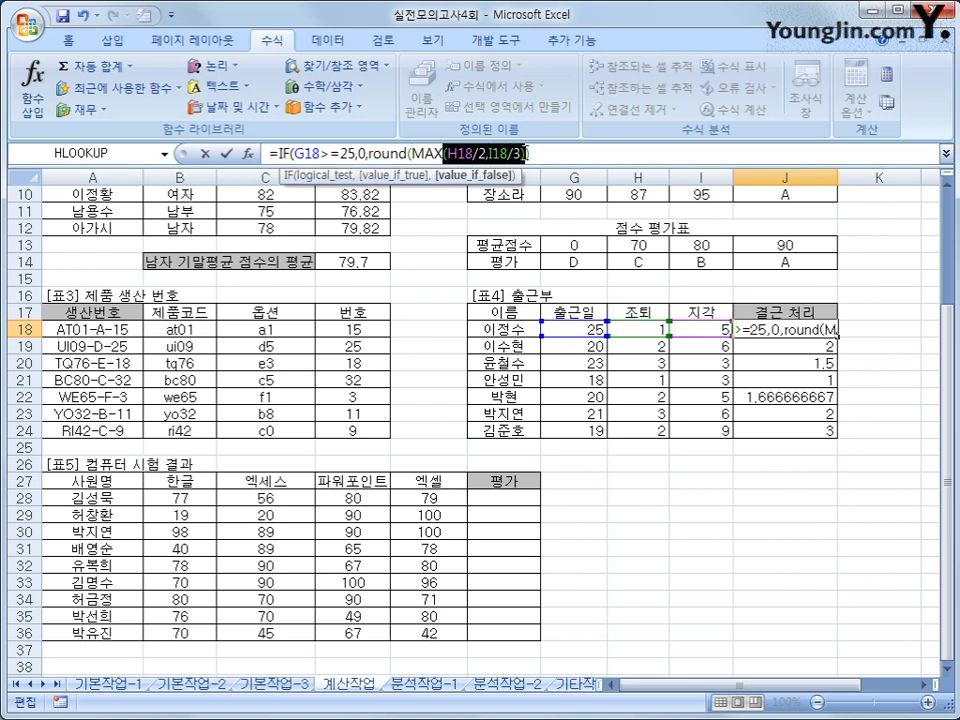
{"action": "left_click", "coordinate": [535, 155]}
{"action": "type", "text": ")"}
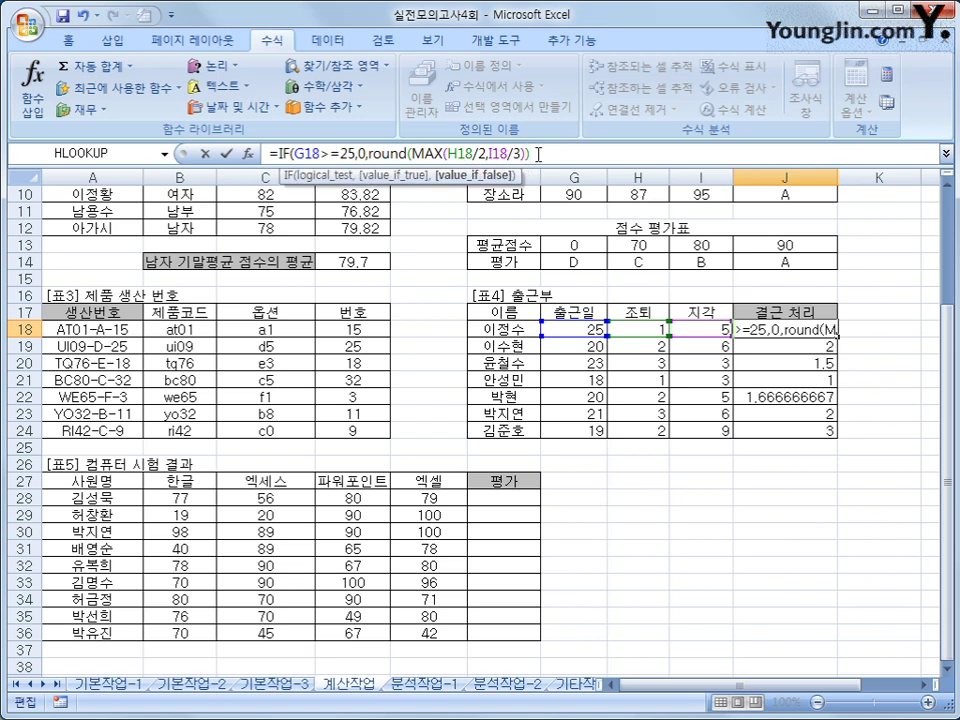
{"action": "left_click", "coordinate": [520, 155]}
{"action": "left_click", "coordinate": [526, 155]}
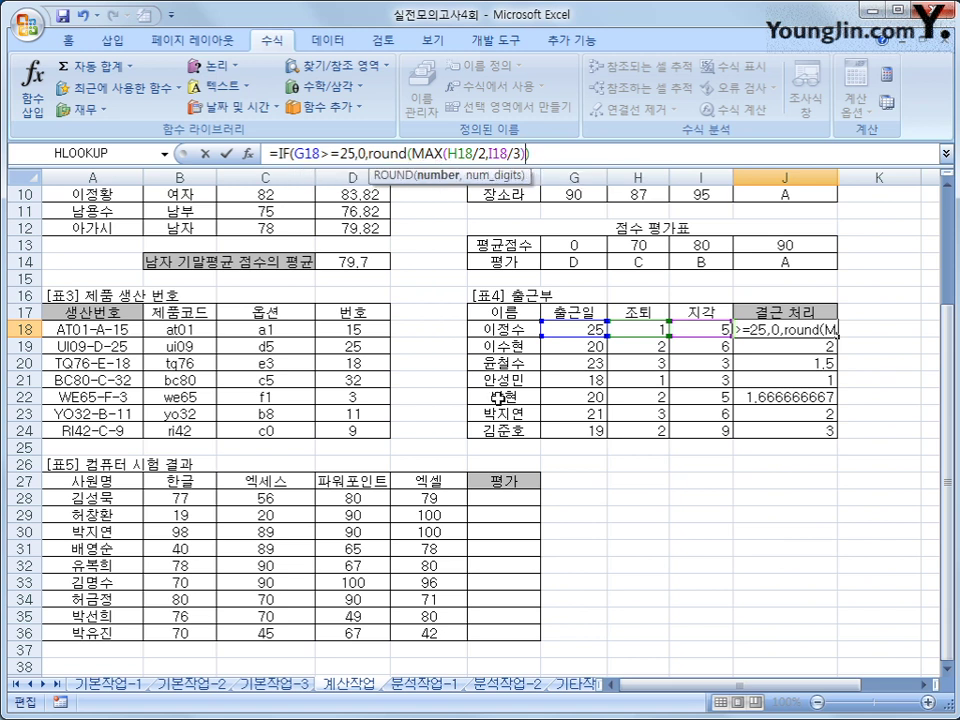
{"action": "type", "text": ","}
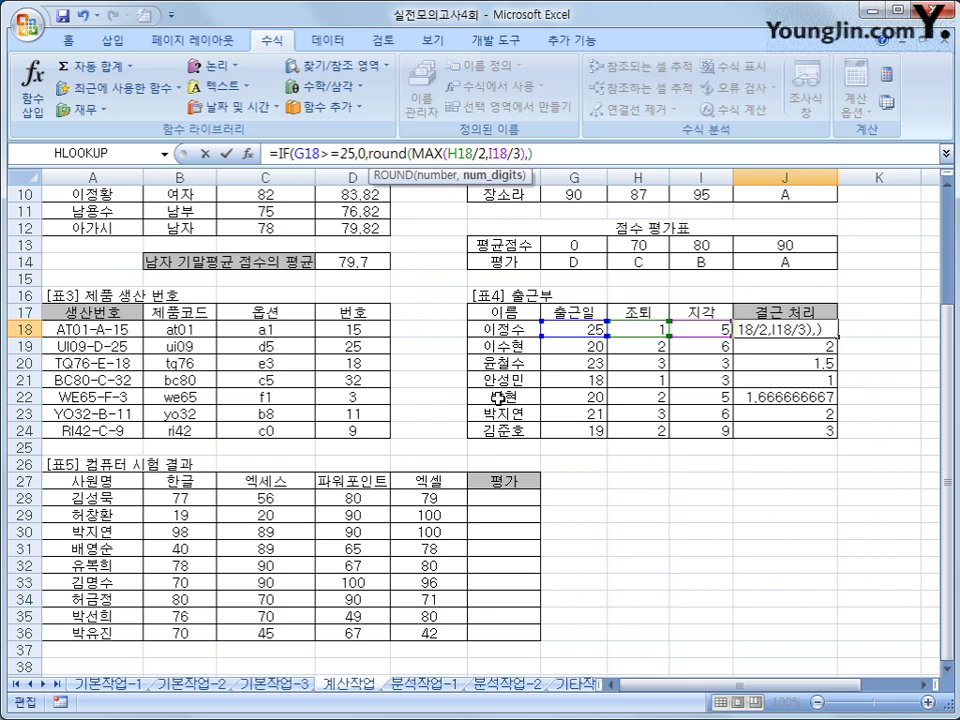
{"action": "type", "text": "0"}
{"action": "left_click", "coordinate": [555, 152]}
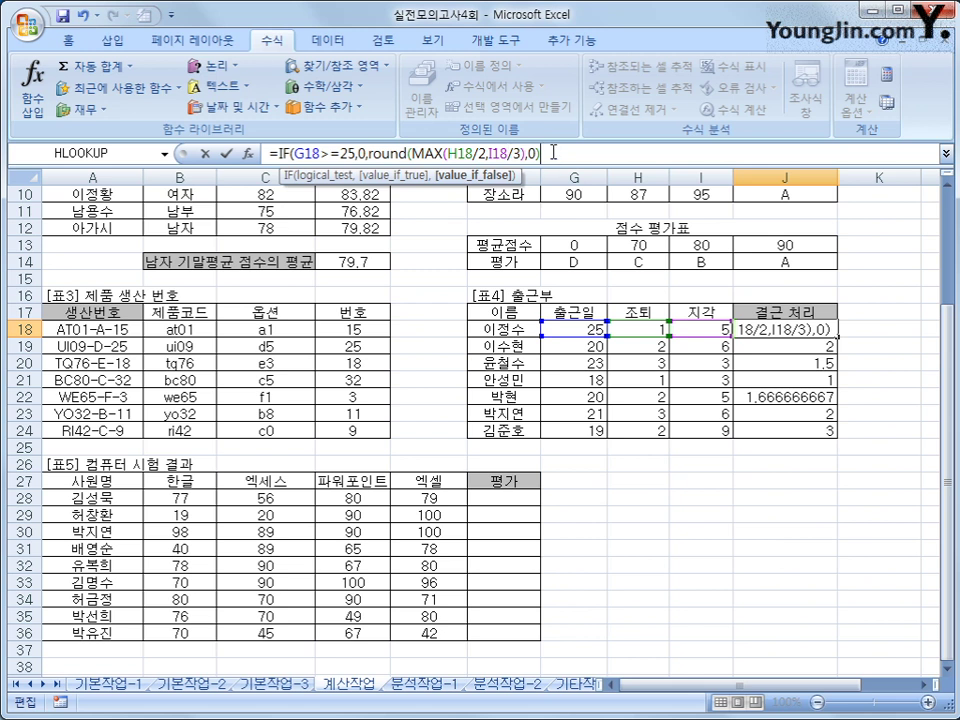
{"action": "type", "text": ")"}
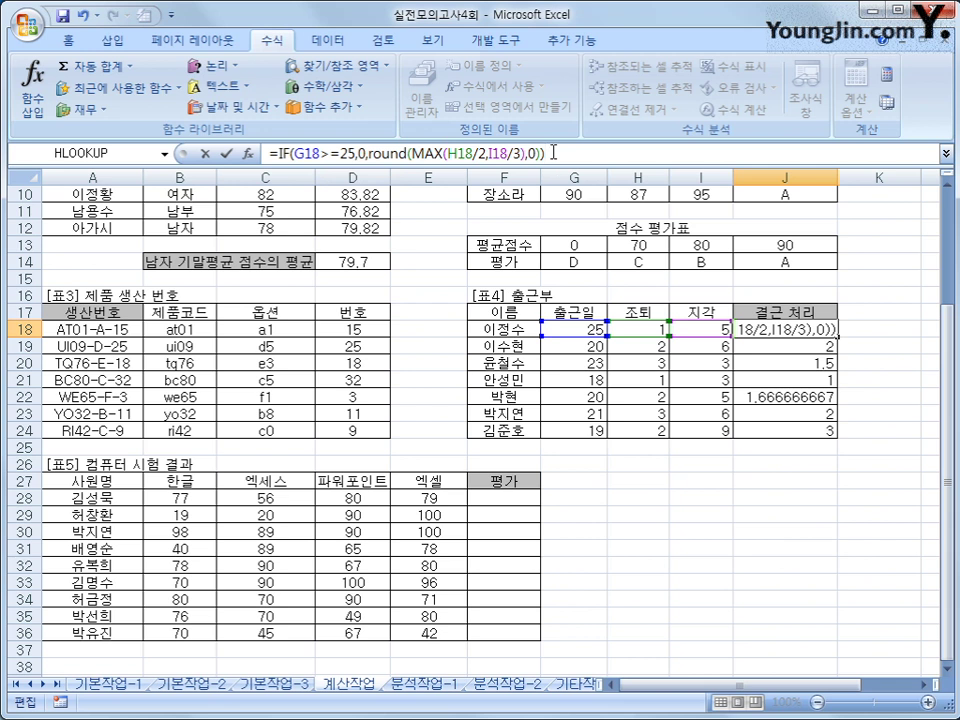
{"action": "key", "text": "Return"}
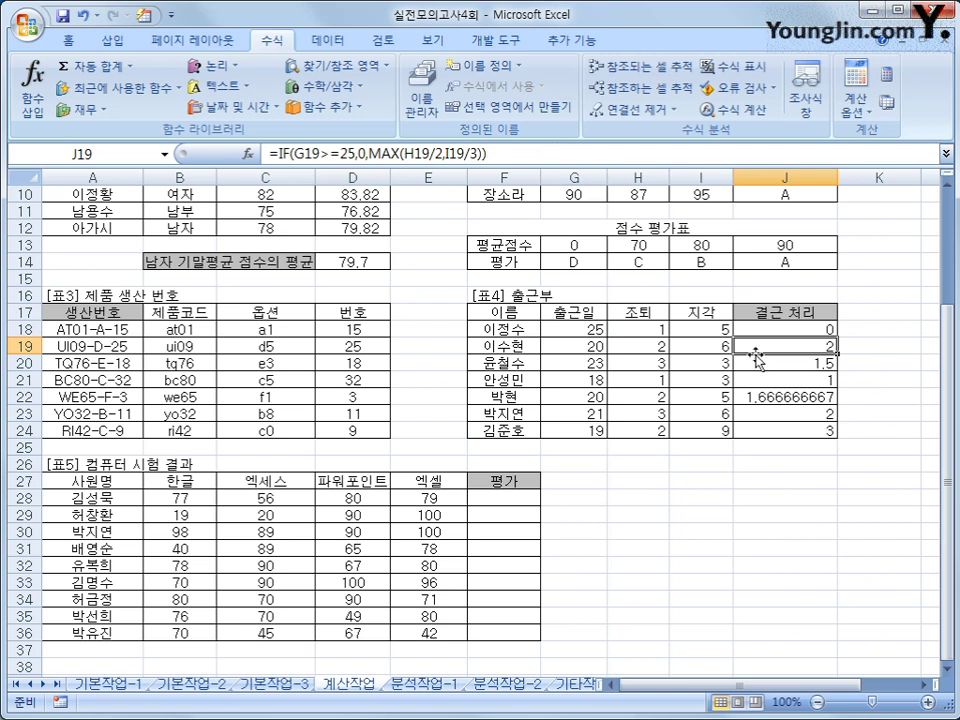
Fill the rounded 결근 처리 formula from J18 down to J24 and check the copied formula in J24
{"action": "left_click", "coordinate": [827, 328]}
{"action": "left_click_drag", "start_coordinate": [838, 341], "coordinate": [838, 434]}
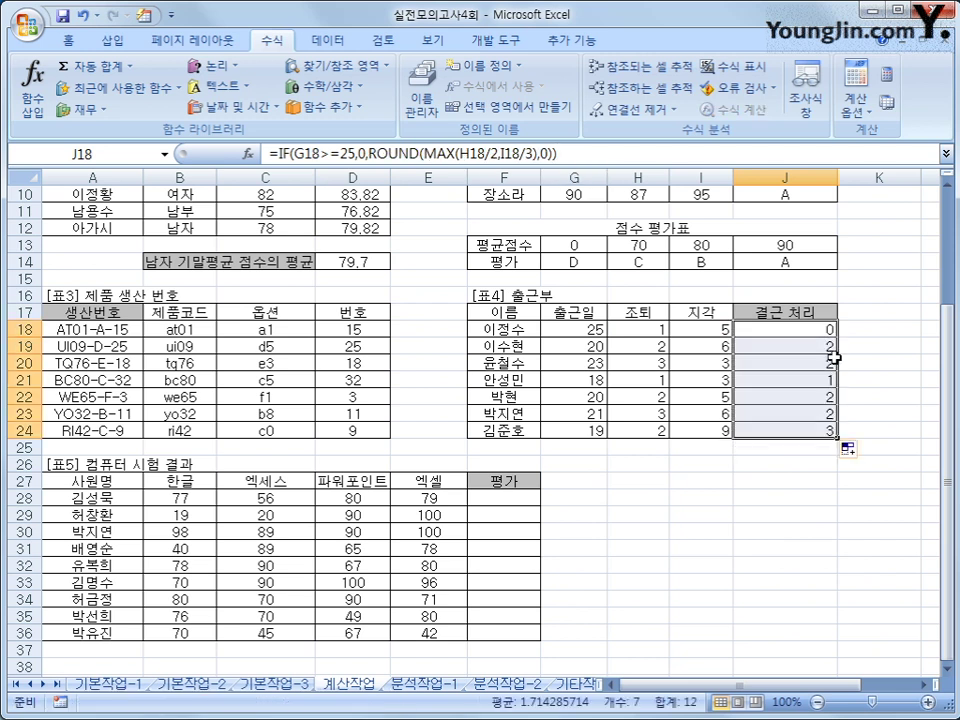
{"action": "left_click", "coordinate": [823, 429]}
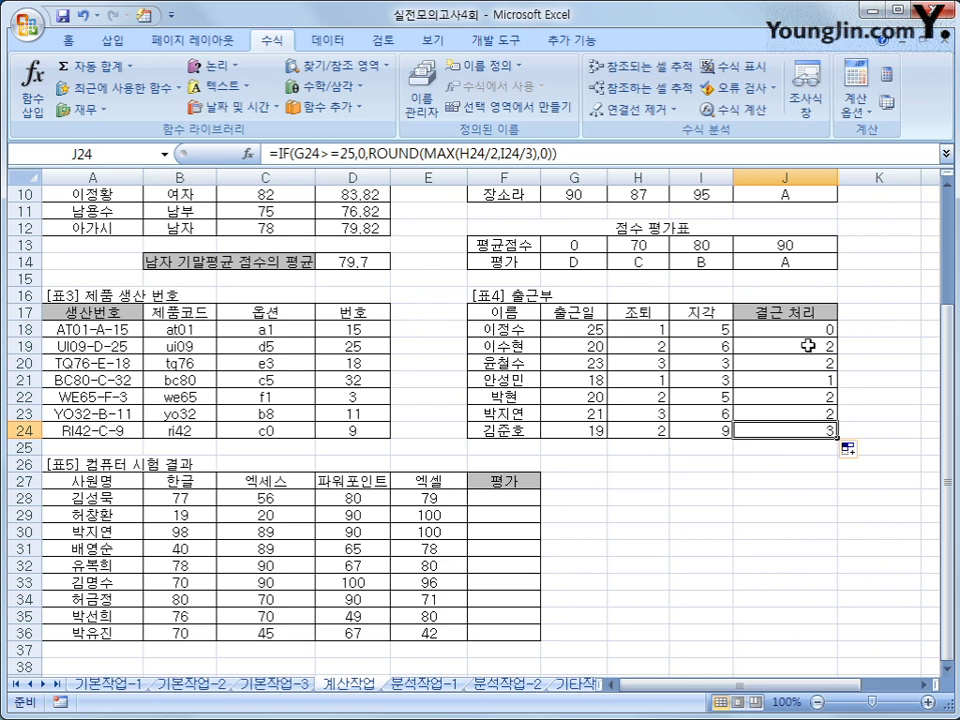
{"action": "left_click", "coordinate": [805, 357]}
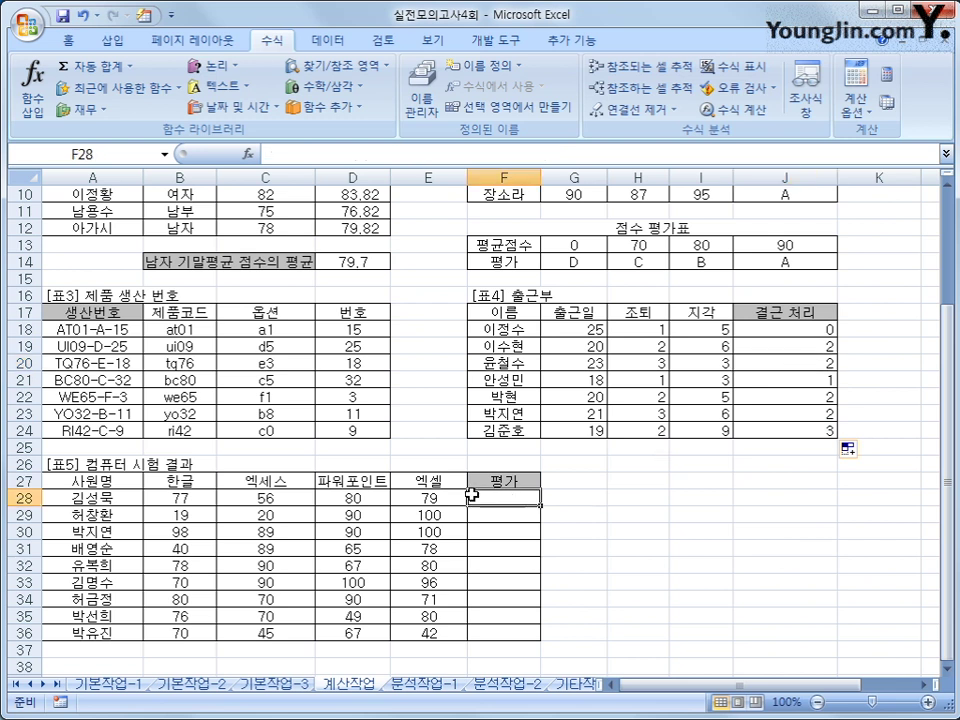
Begin 표5's 평가 formula in F28 by opening IF, with OR nested inside it and COUNTIF inside OR
{"action": "left_click", "coordinate": [478, 496]}
{"action": "type", "text": "=if"}
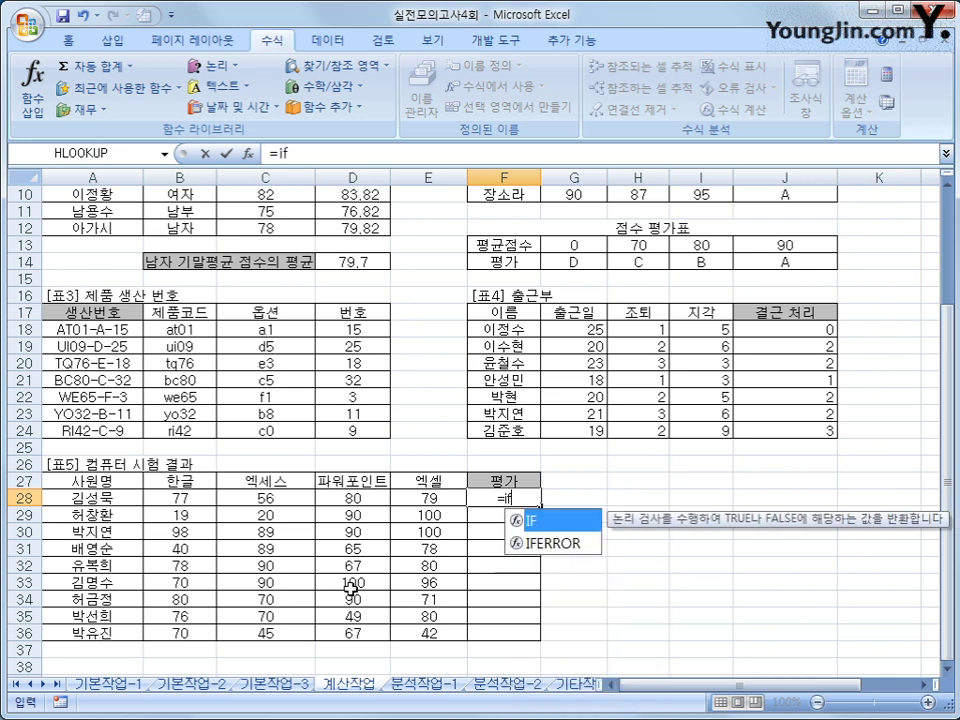
{"action": "type", "text": "("}
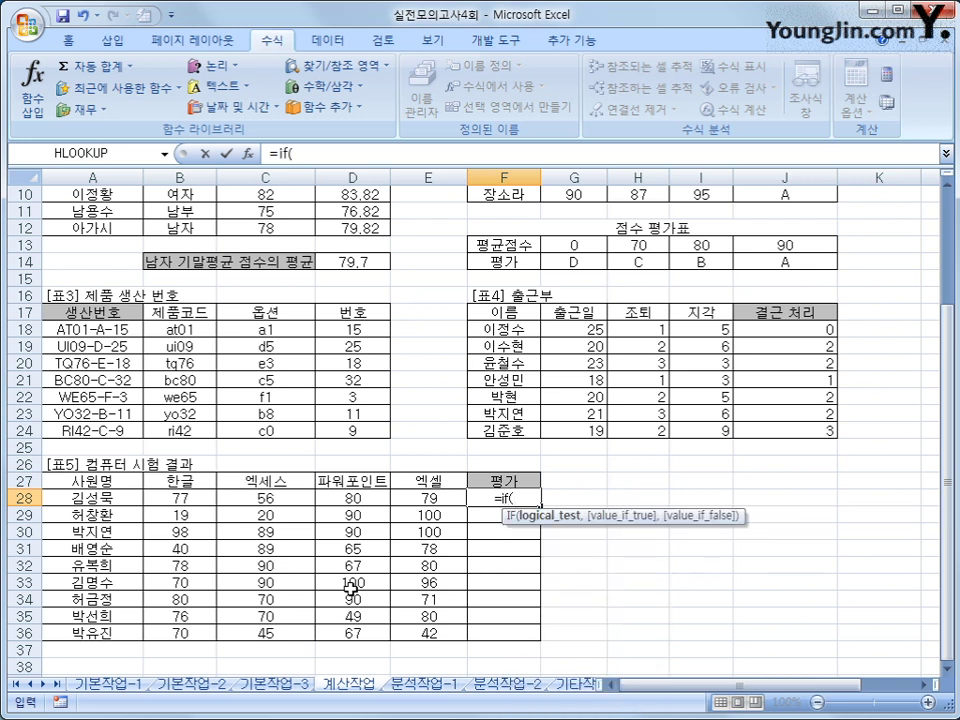
{"action": "type", "text": "or"}
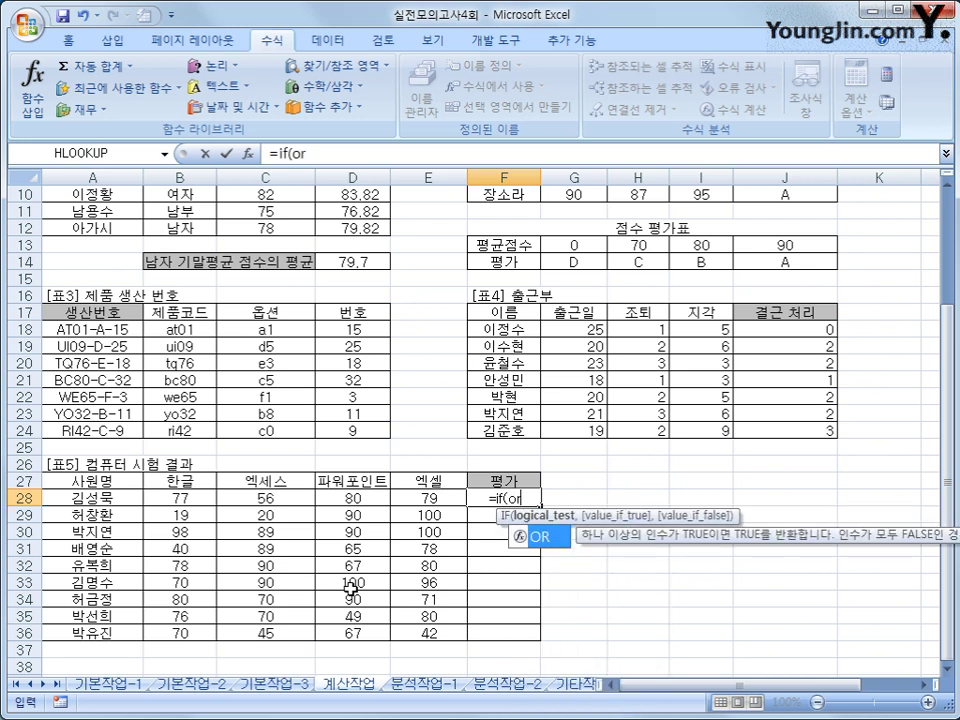
{"action": "type", "text": "("}
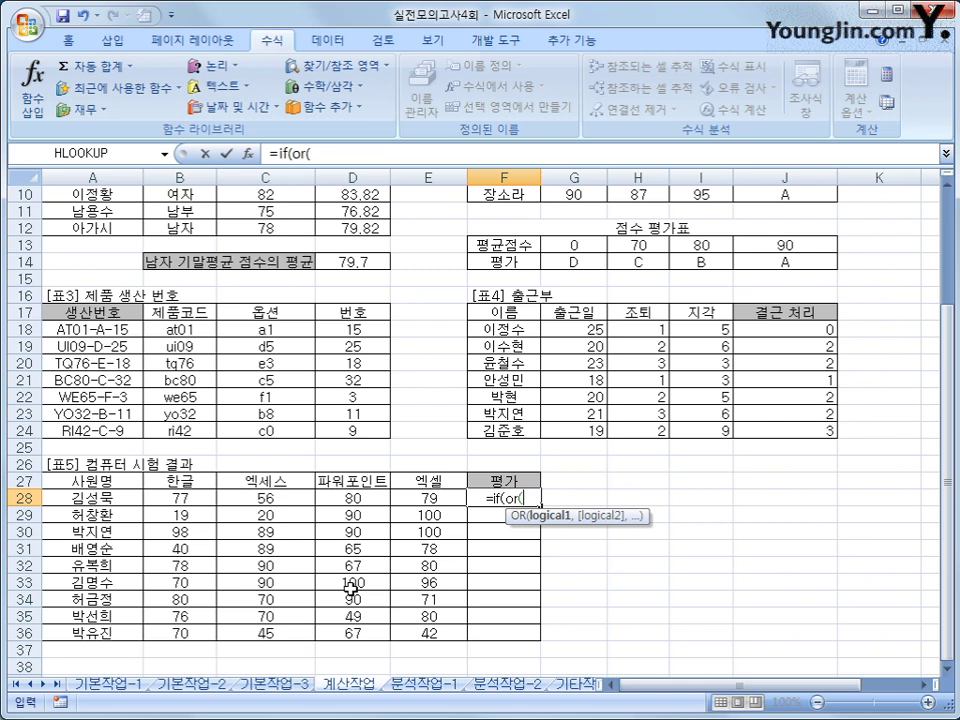
{"action": "type", "text": "countif("}
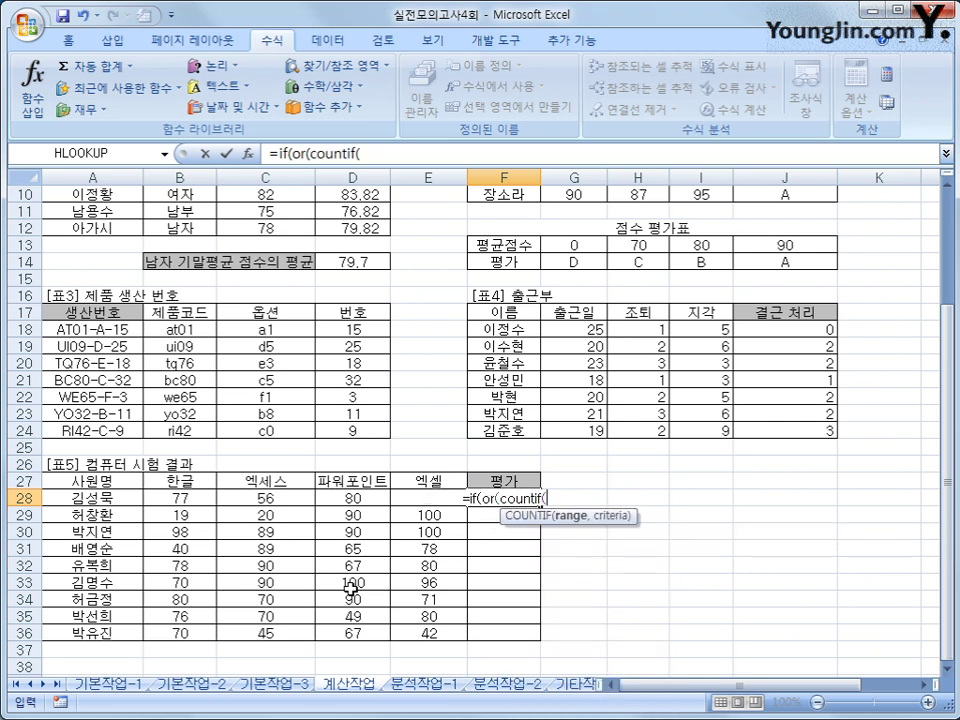
Complete OR's first condition in F28 as COUNTIF over B28:E28 with criterion ">=80", compared with >=2
{"action": "left_click_drag", "start_coordinate": [190, 500], "coordinate": [397, 497]}
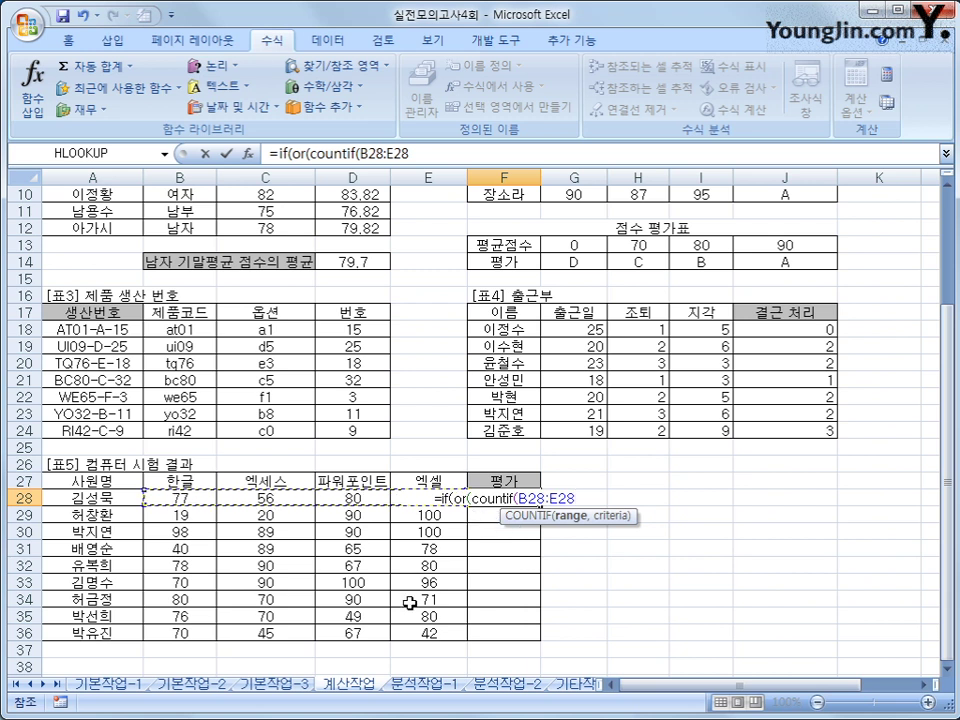
{"action": "type", "text": ",\""}
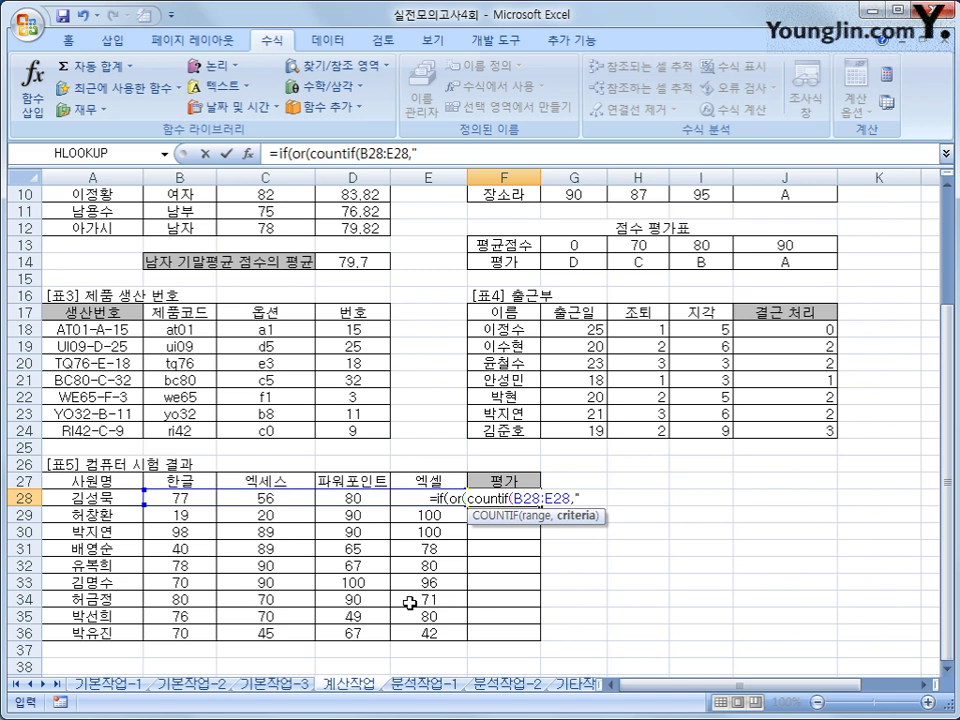
{"action": "type", "text": ">"}
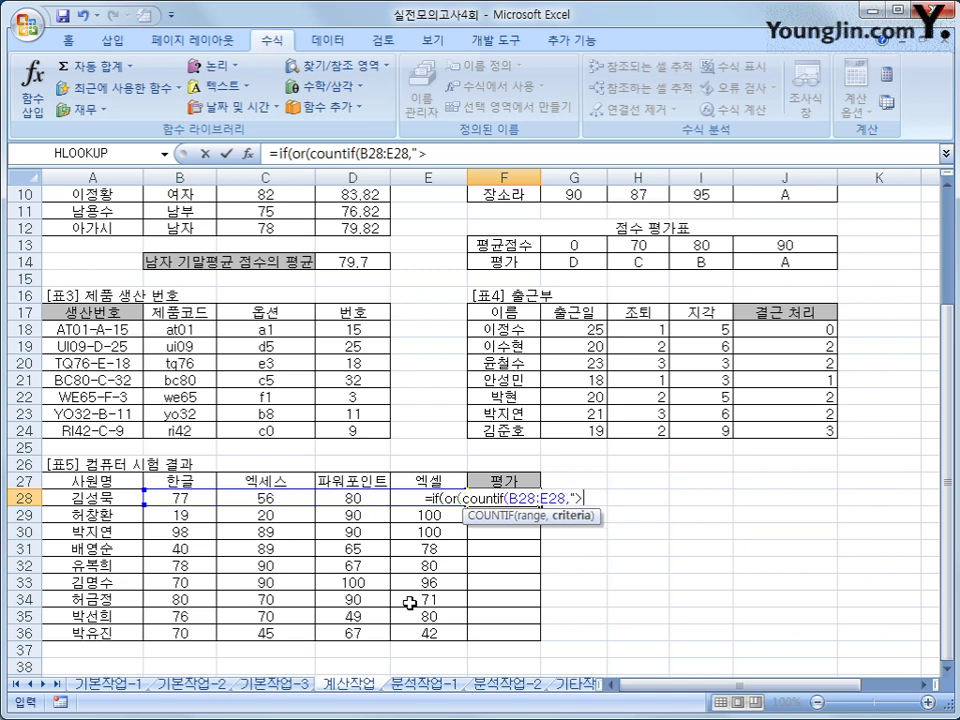
{"action": "type", "text": "=80\""}
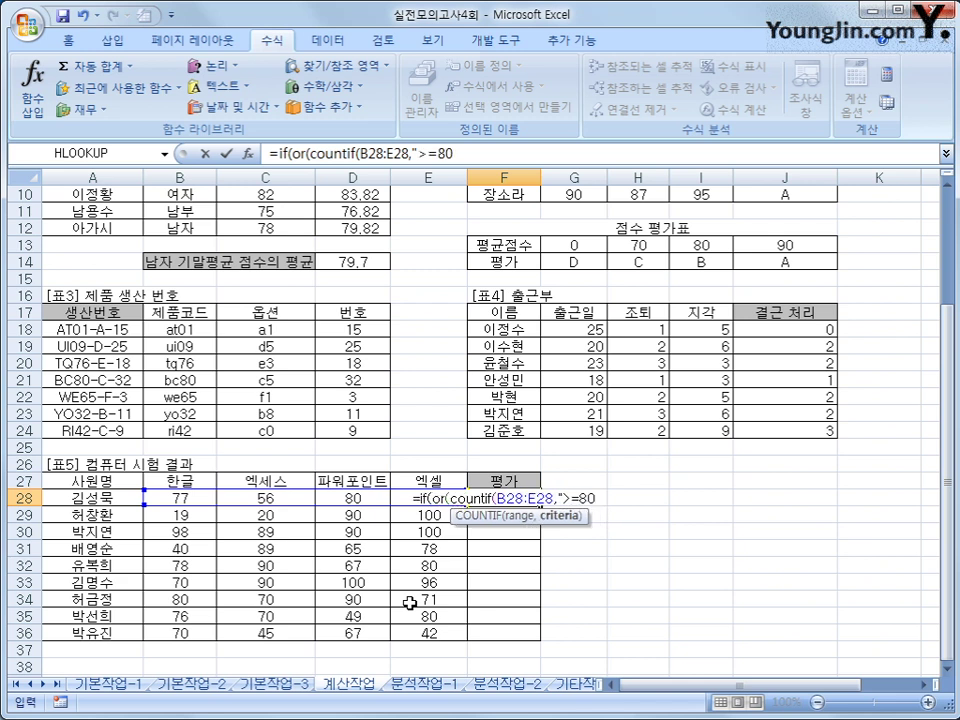
{"action": "key", "text": "Return"}
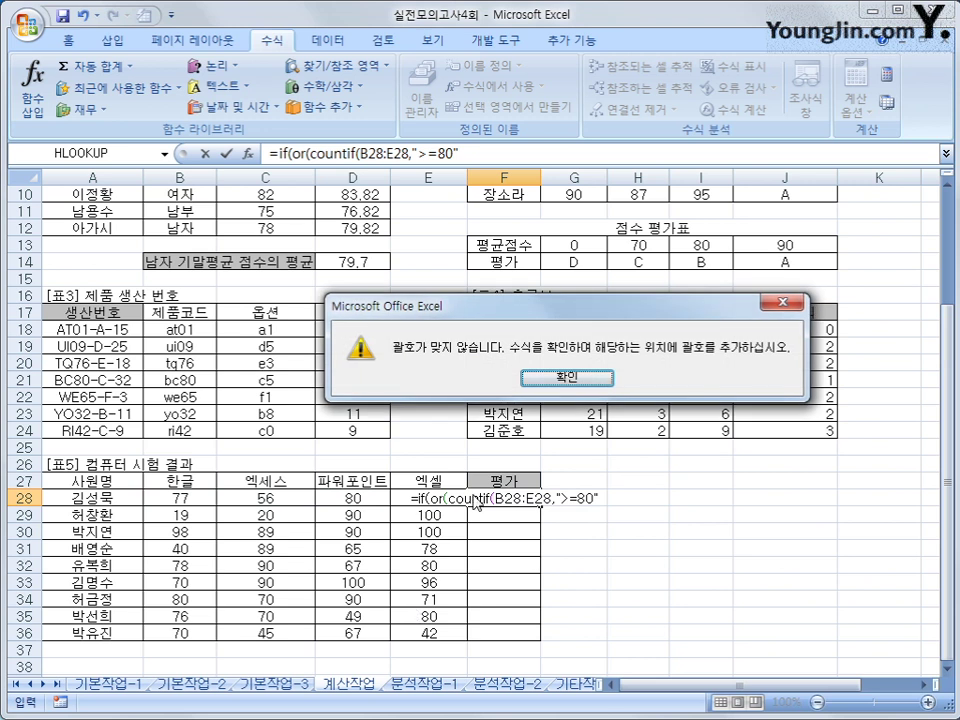
{"action": "key", "text": "Return"}
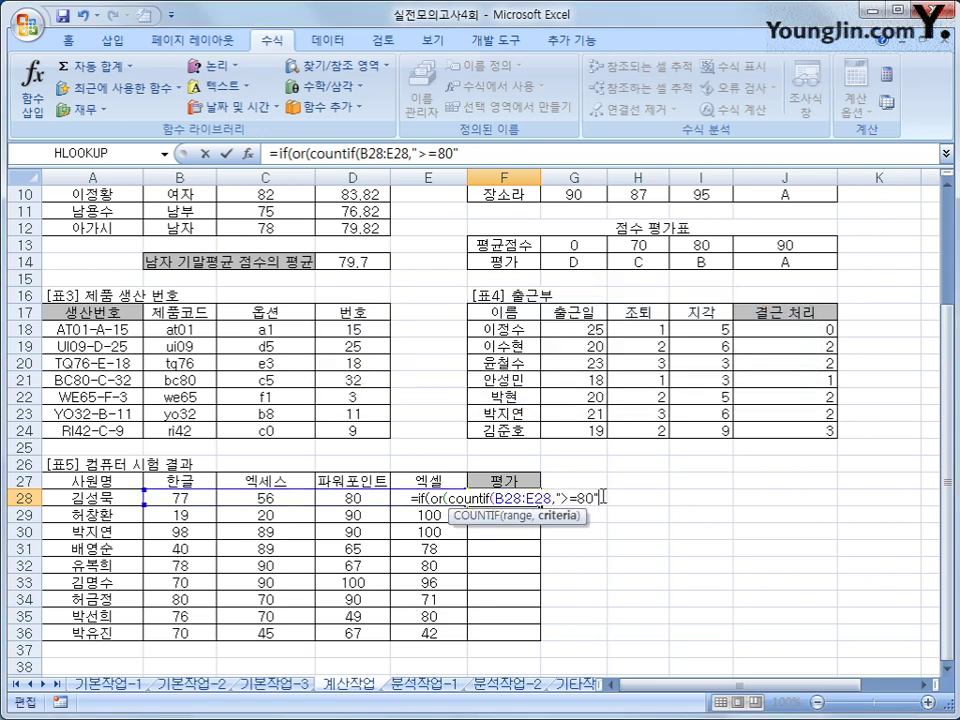
{"action": "type", "text": ")"}
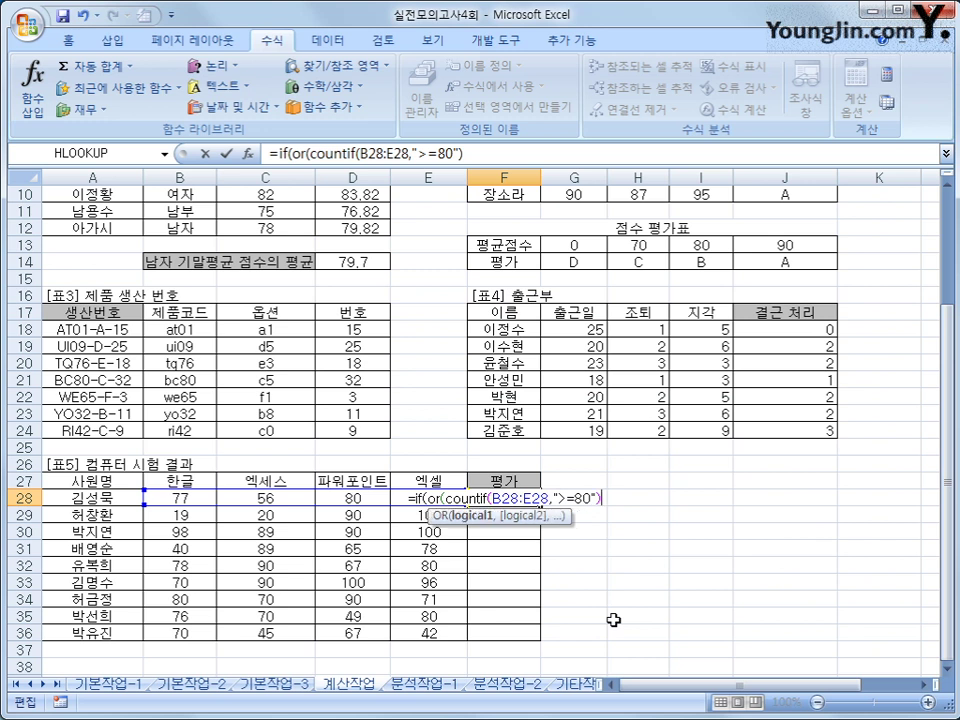
{"action": "left_click", "coordinate": [450, 497]}
{"action": "type", "text": ">=2"}
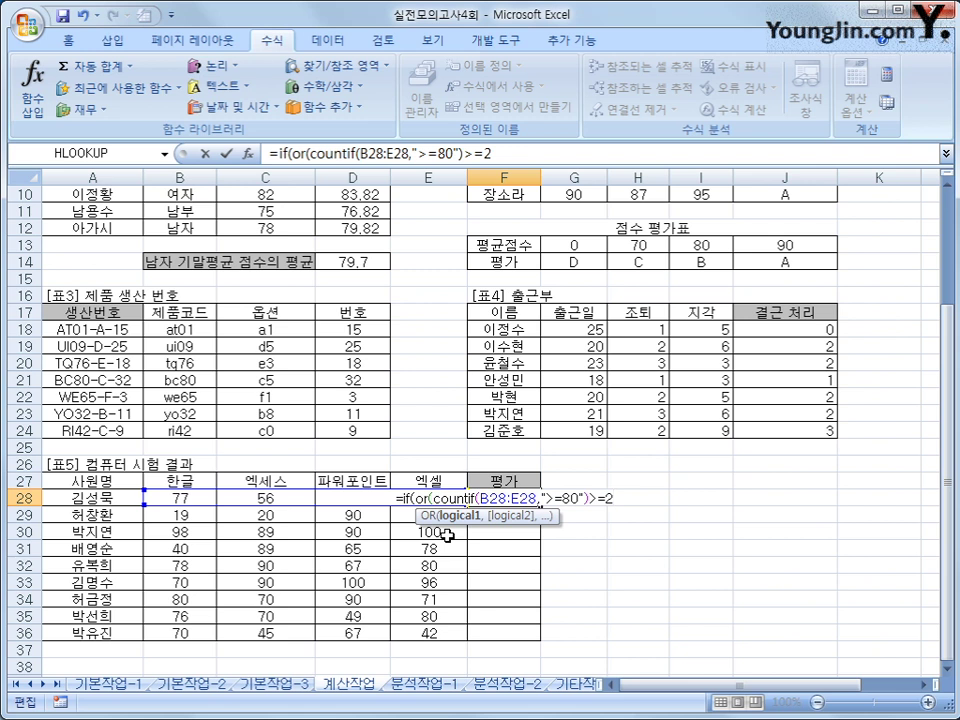
Start OR's second condition in F28 with the parenthesised sum of the four scores, (B28+C28+D28+E28)
{"action": "type", "text": ","}
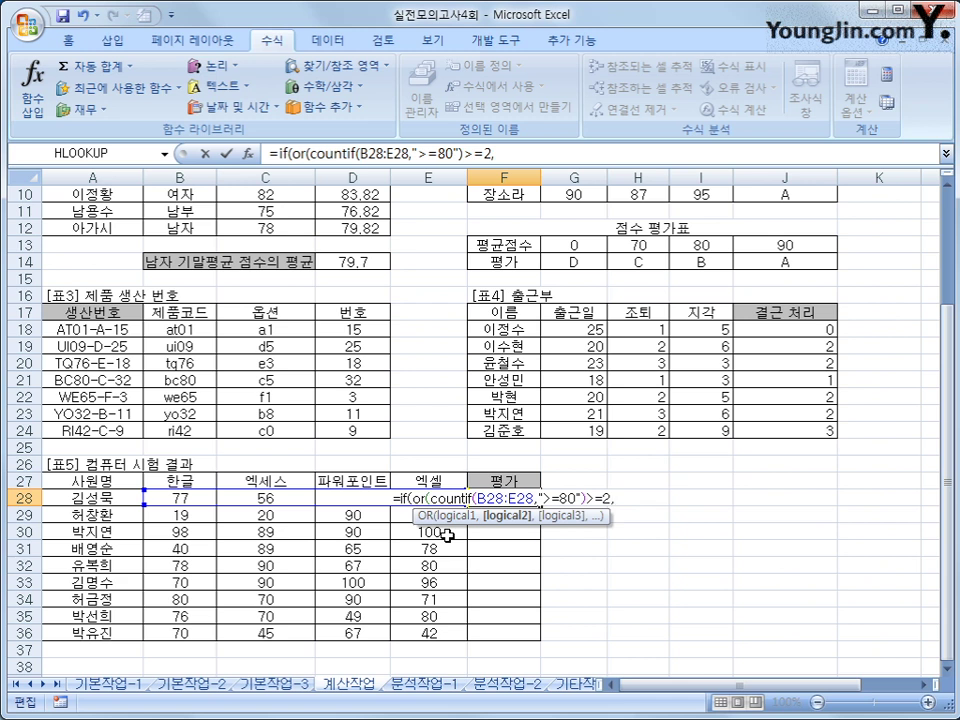
{"action": "type", "text": "("}
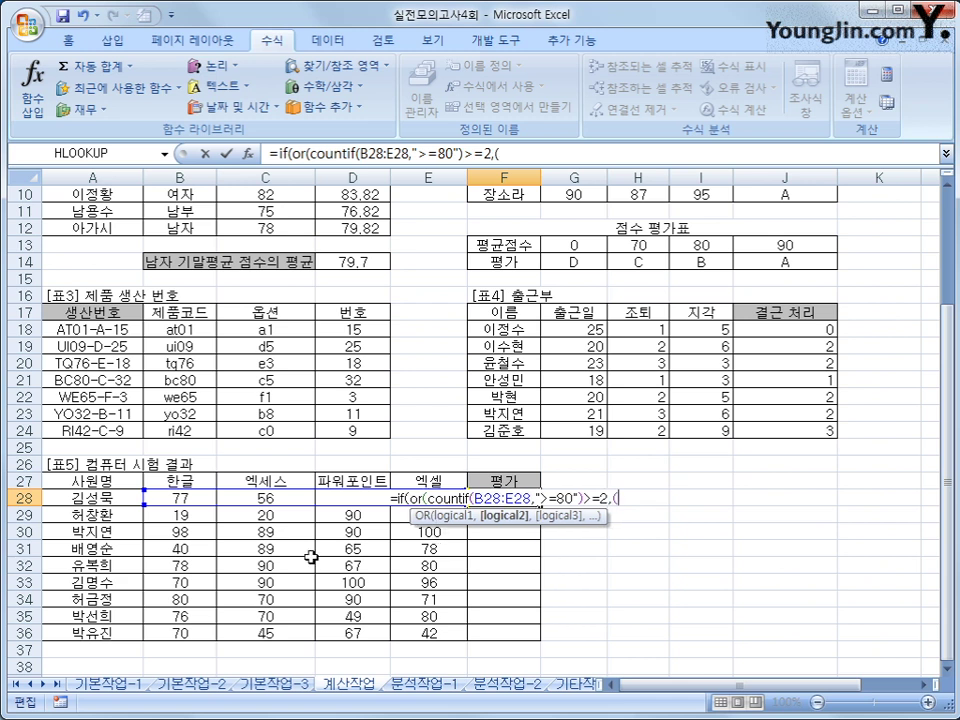
{"action": "left_click", "coordinate": [178, 498]}
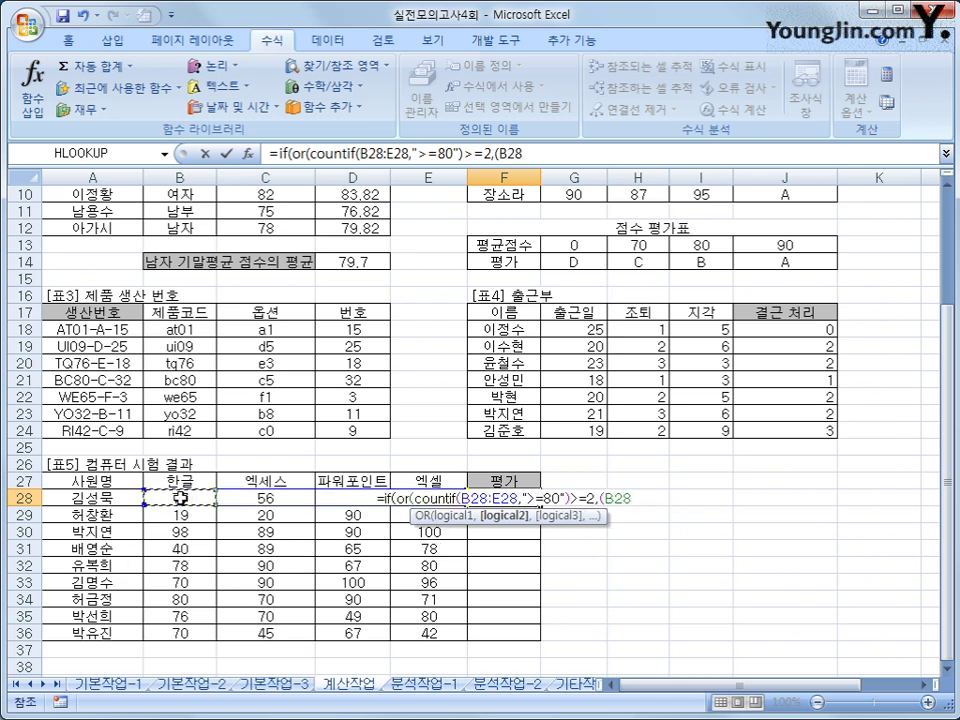
{"action": "type", "text": "+"}
{"action": "left_click", "coordinate": [241, 494]}
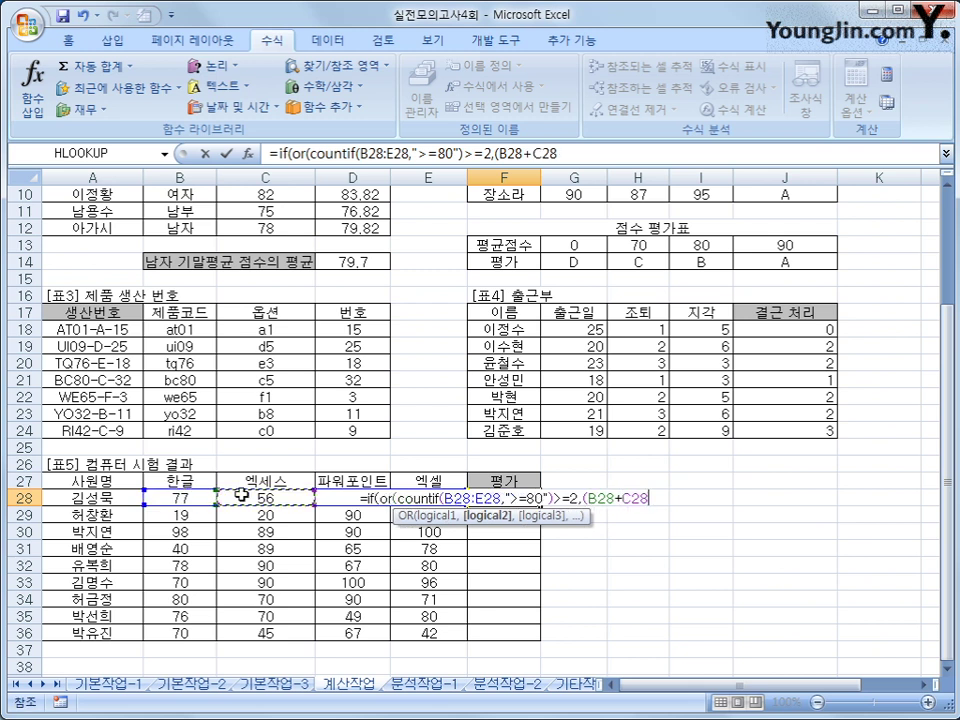
{"action": "type", "text": "+"}
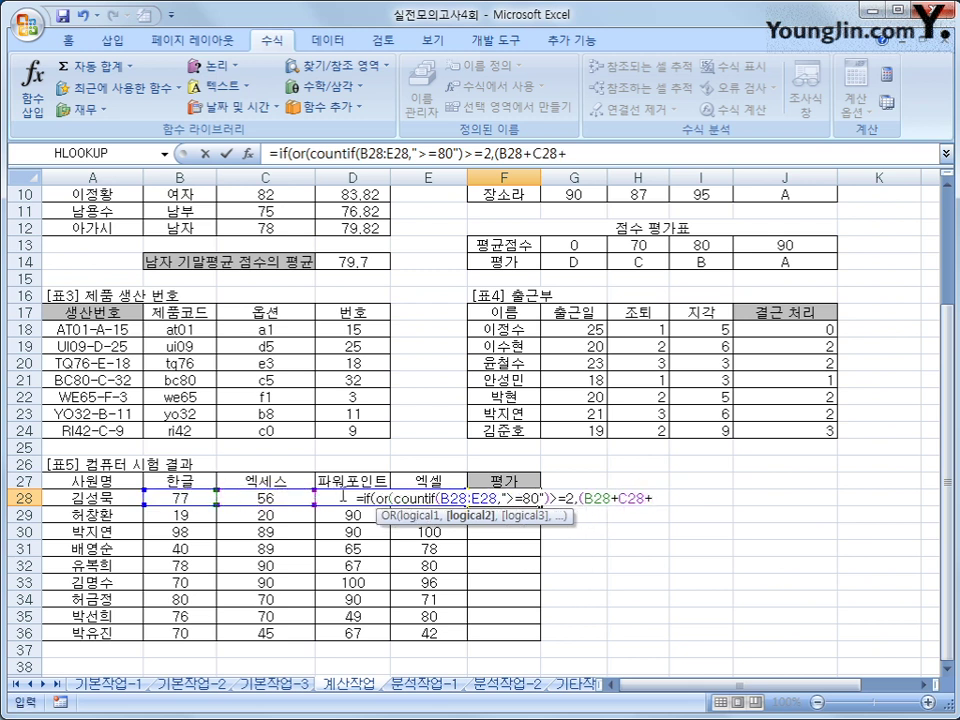
{"action": "type", "text": "d"}
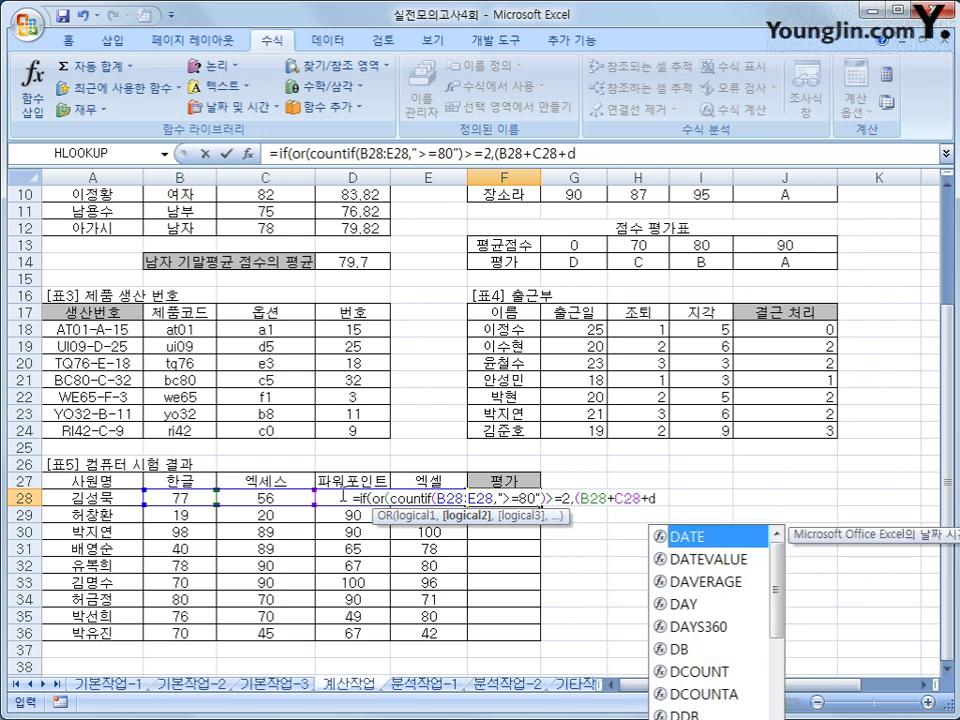
{"action": "type", "text": "28"}
{"action": "type", "text": "+"}
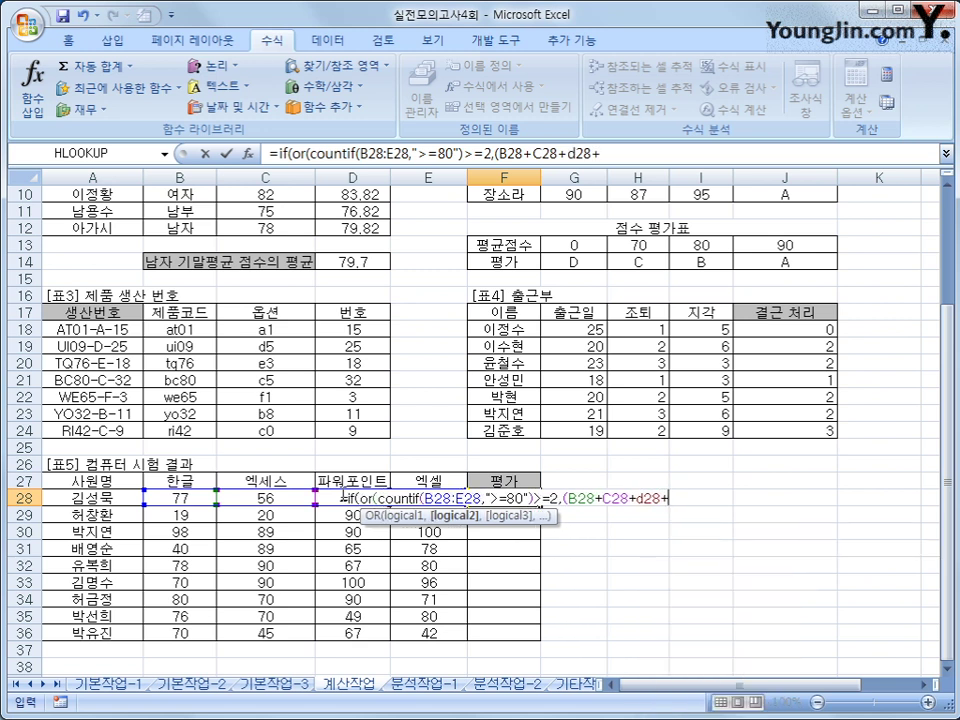
{"action": "type", "text": "e28)"}
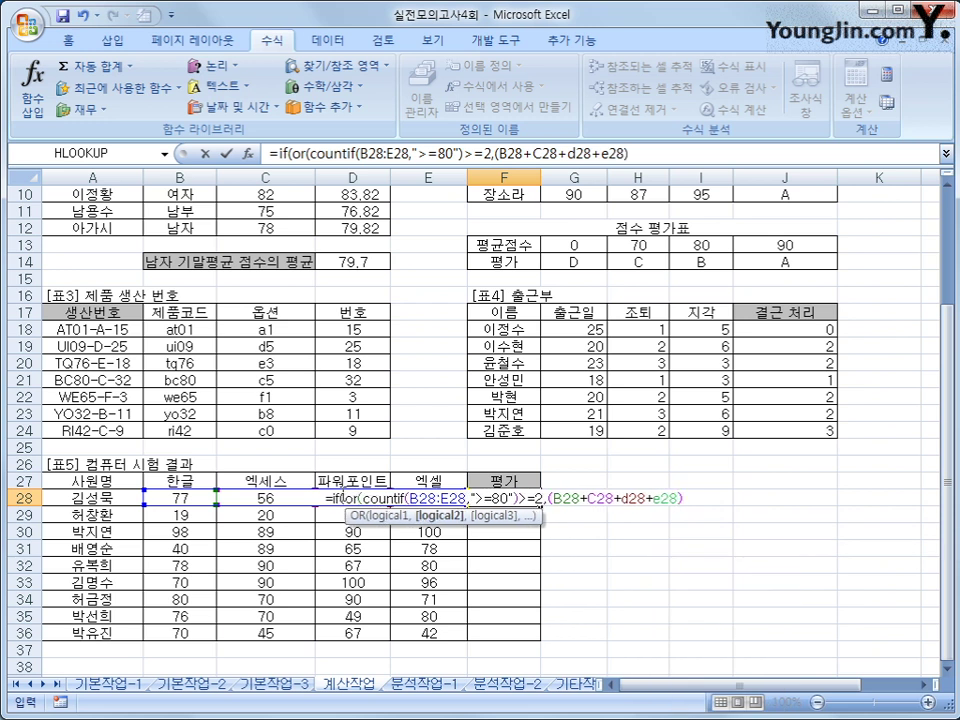
Divide the score sum by 4, compare it with >=80 and close the OR function
{"action": "type", "text": "/4"}
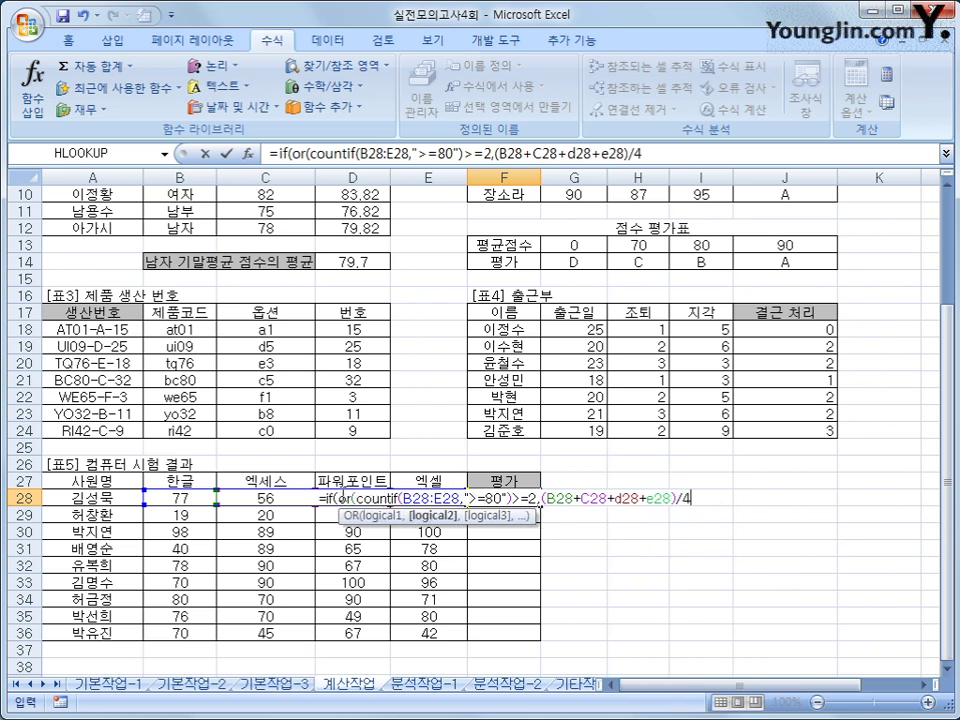
{"action": "type", "text": ">="}
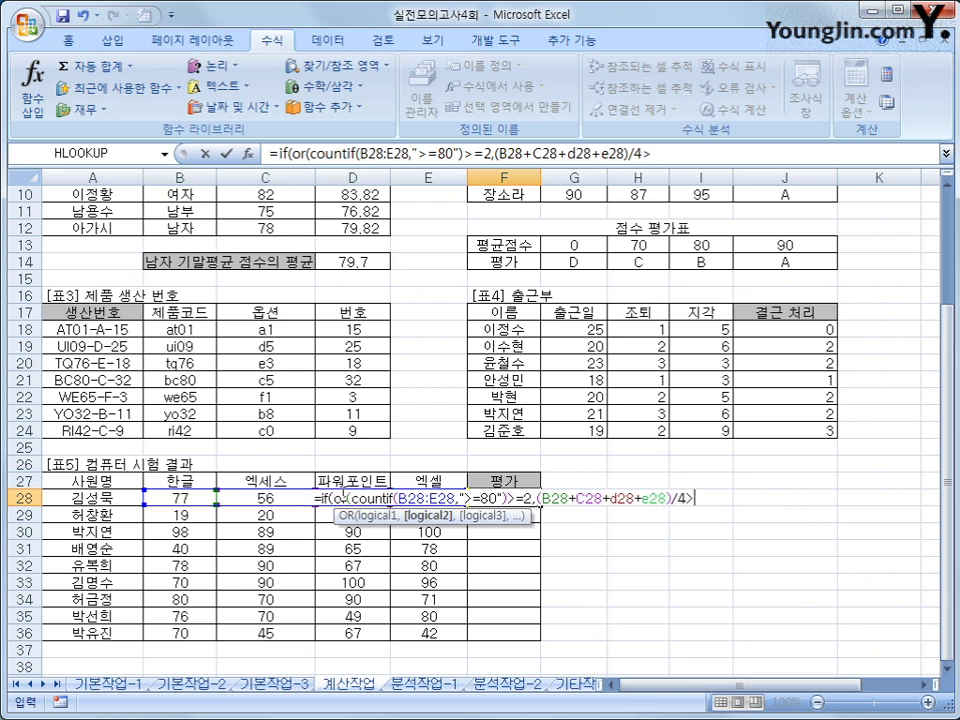
{"action": "type", "text": "80"}
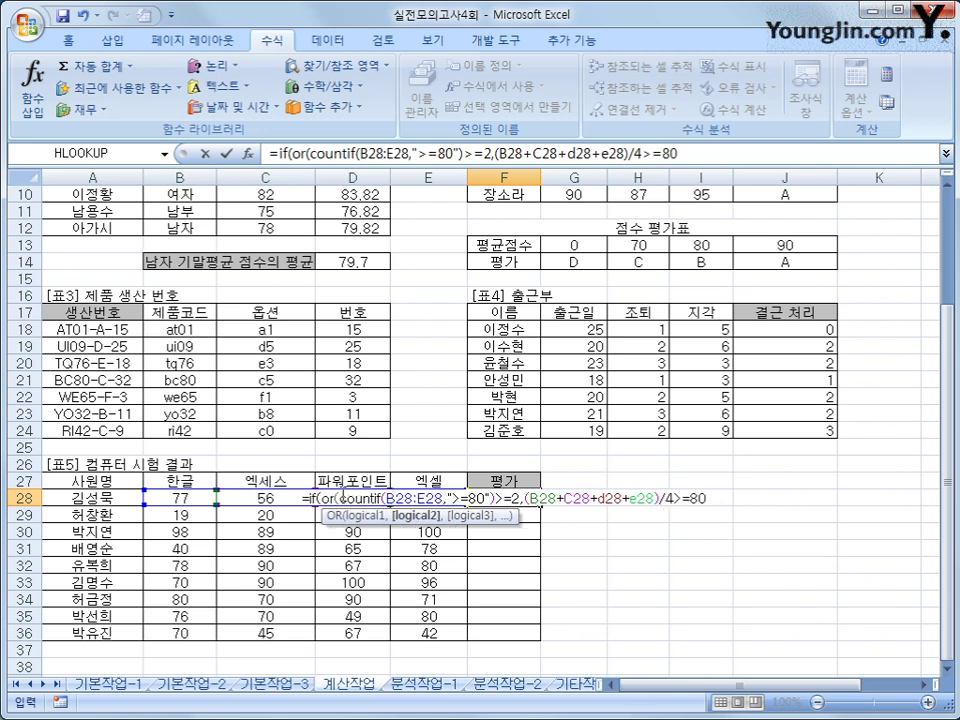
{"action": "type", "text": ")"}
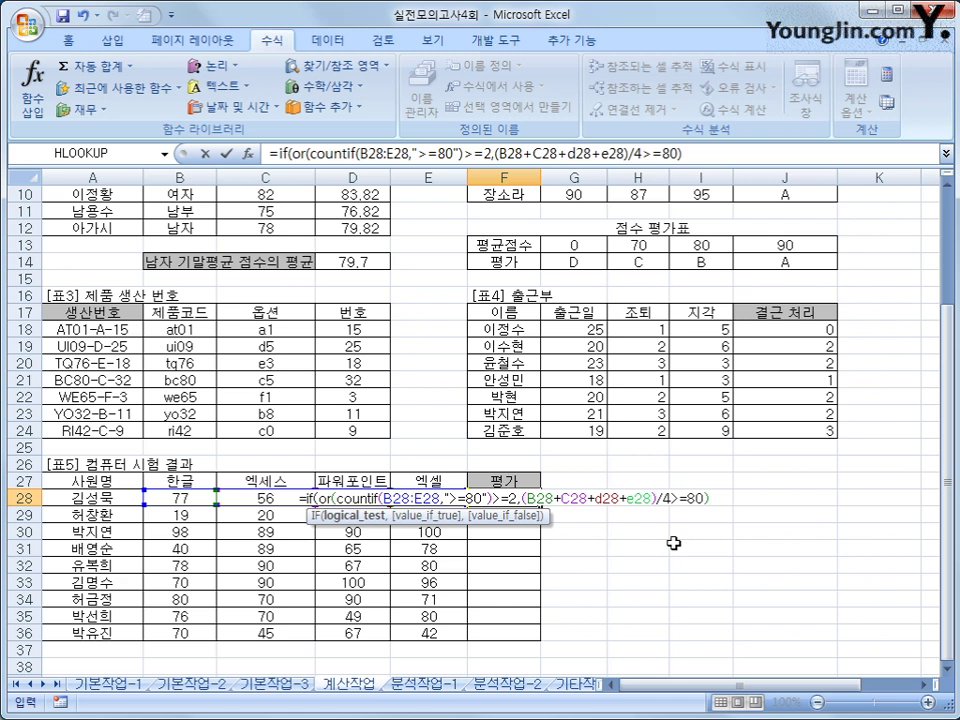
Give IF the results "합격" when true and "불합격" when false, close it and accept F28's formula
{"action": "type", "text": ",\""}
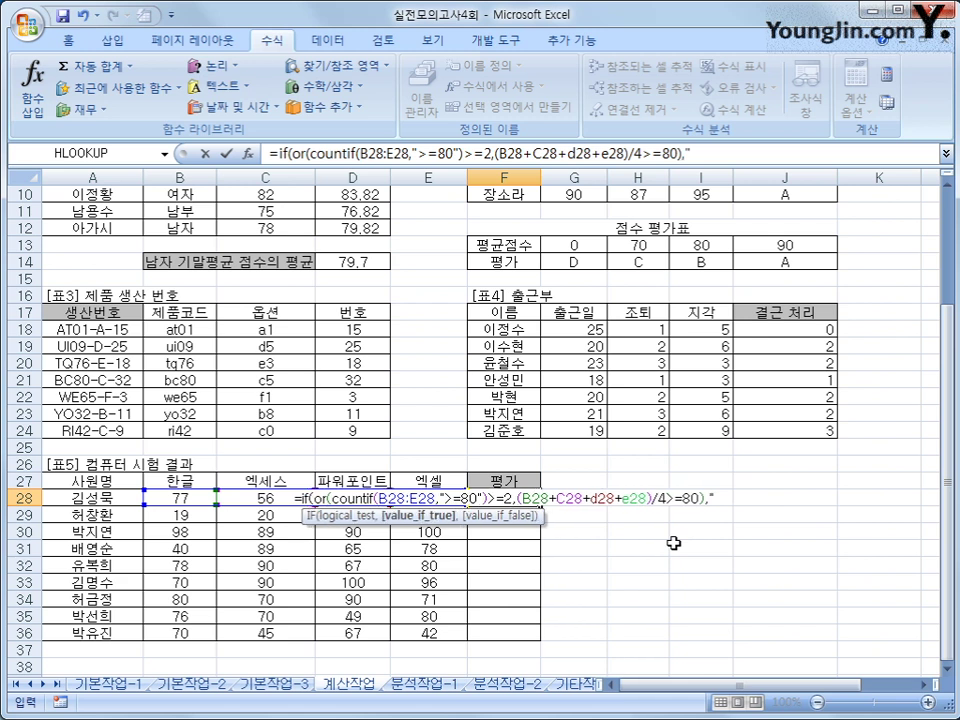
{"action": "type", "text": "하벽"}
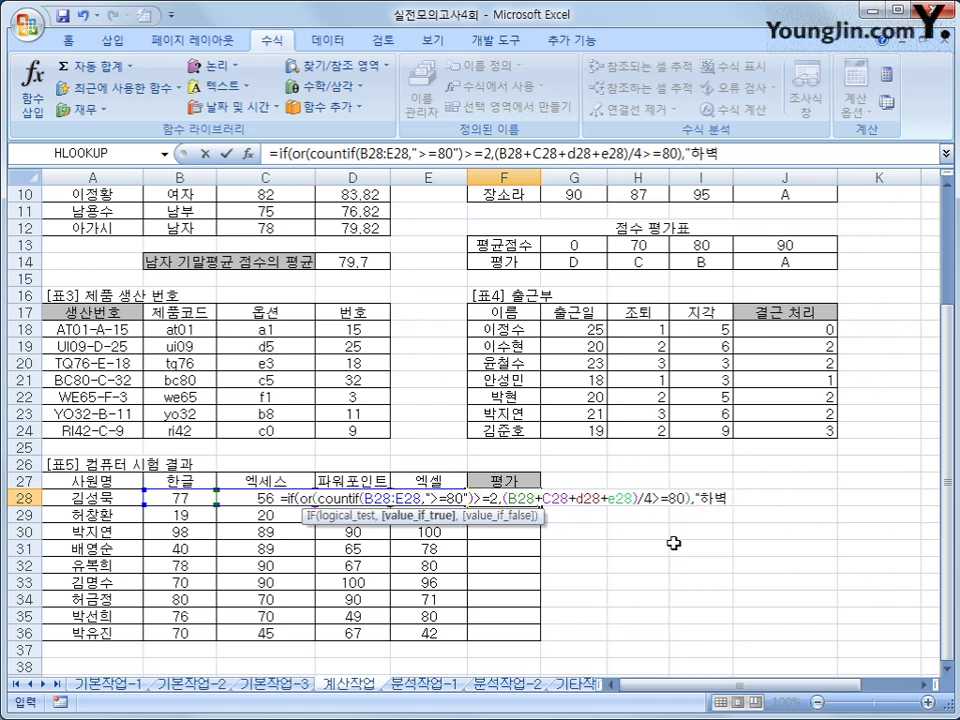
{"action": "key", "text": "BackSpace"}
{"action": "key", "text": "BackSpace"}
{"action": "key", "text": "BackSpace"}
{"action": "key", "text": "BackSpace"}
{"action": "type", "text": "합"}
{"action": "type", "text": "격\","}
{"action": "type", "text": "\"불합ㄱ"}
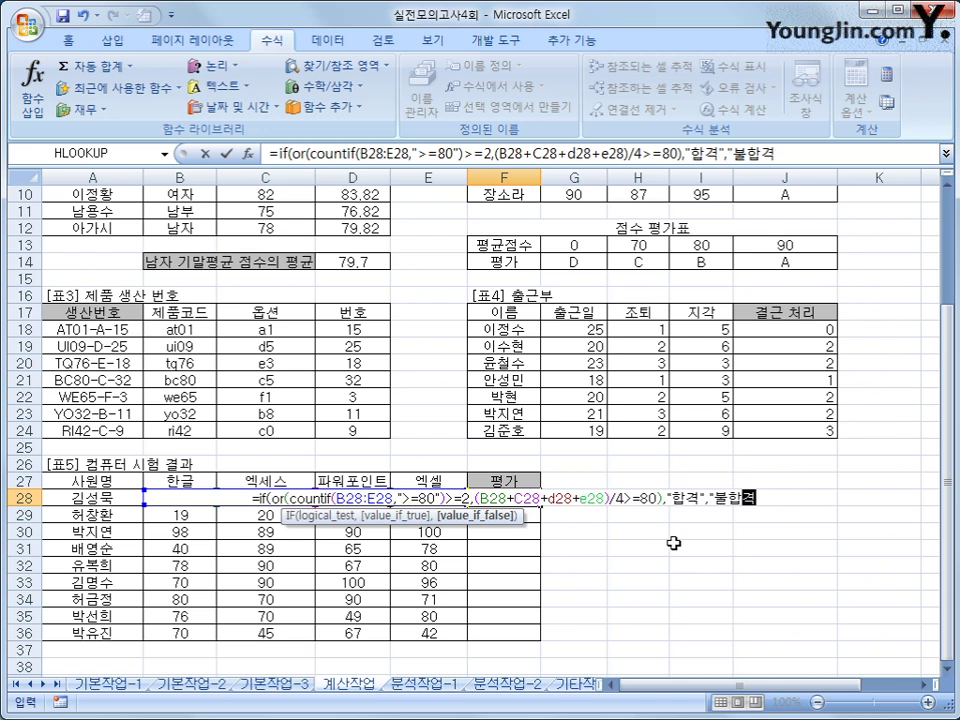
{"action": "type", "text": "격\""}
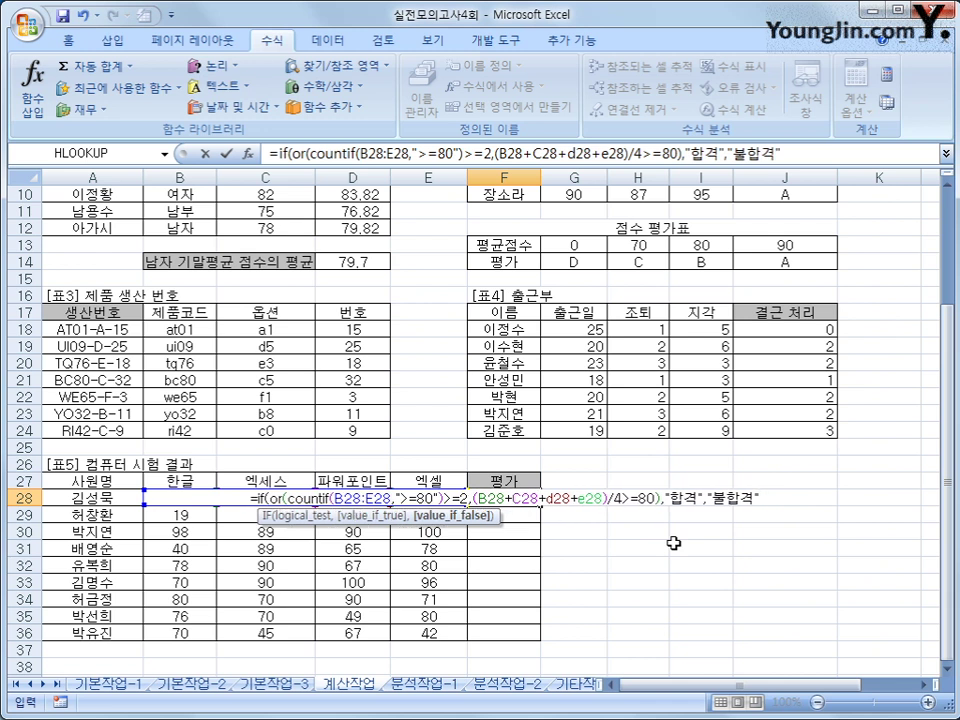
{"action": "type", "text": ")"}
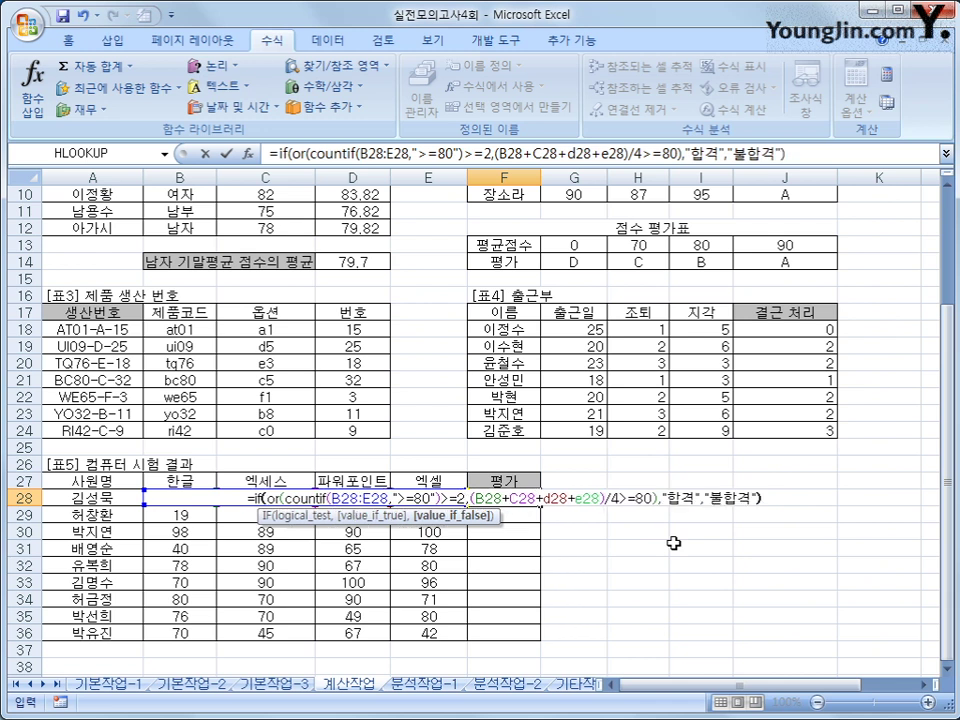
{"action": "key", "text": "Return"}
Fill the 평가 formula from F28 down to F36
{"action": "left_click", "coordinate": [510, 496]}
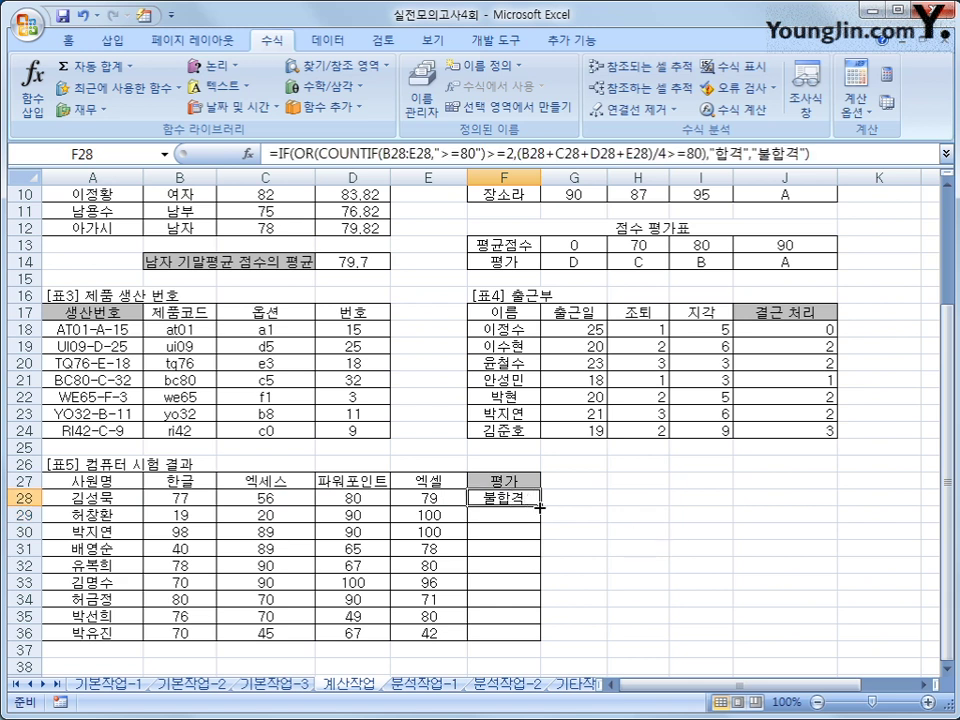
{"action": "left_click_drag", "start_coordinate": [537, 510], "coordinate": [531, 645]}
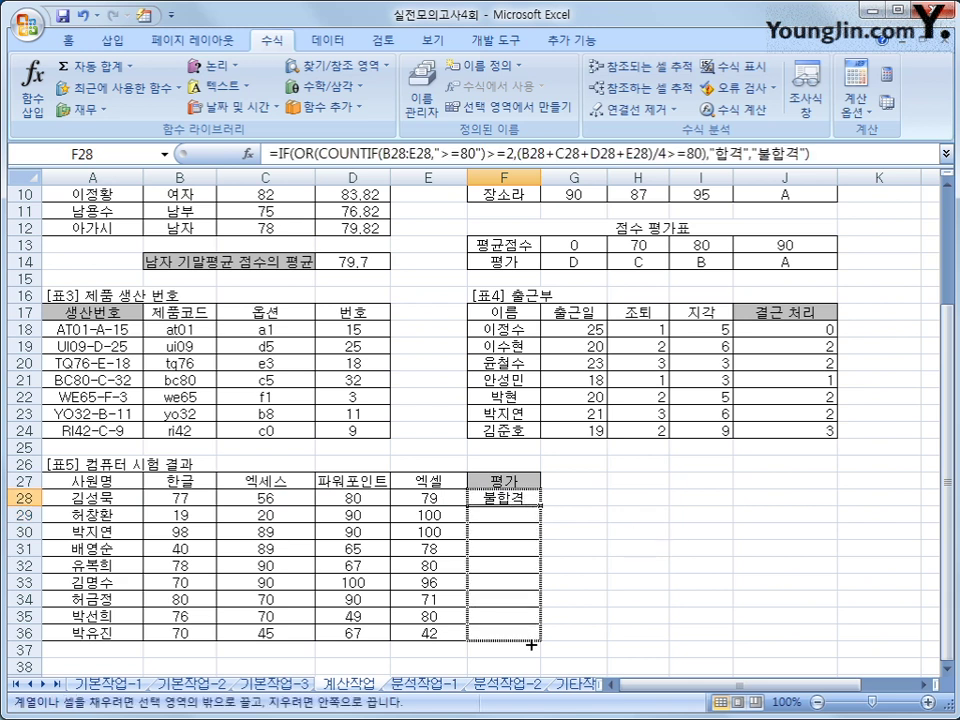
Complete the 평가 column of 표5 by extending F28's formula through F36
{"action": "left_click_drag", "start_coordinate": [531, 645], "coordinate": [535, 643]}
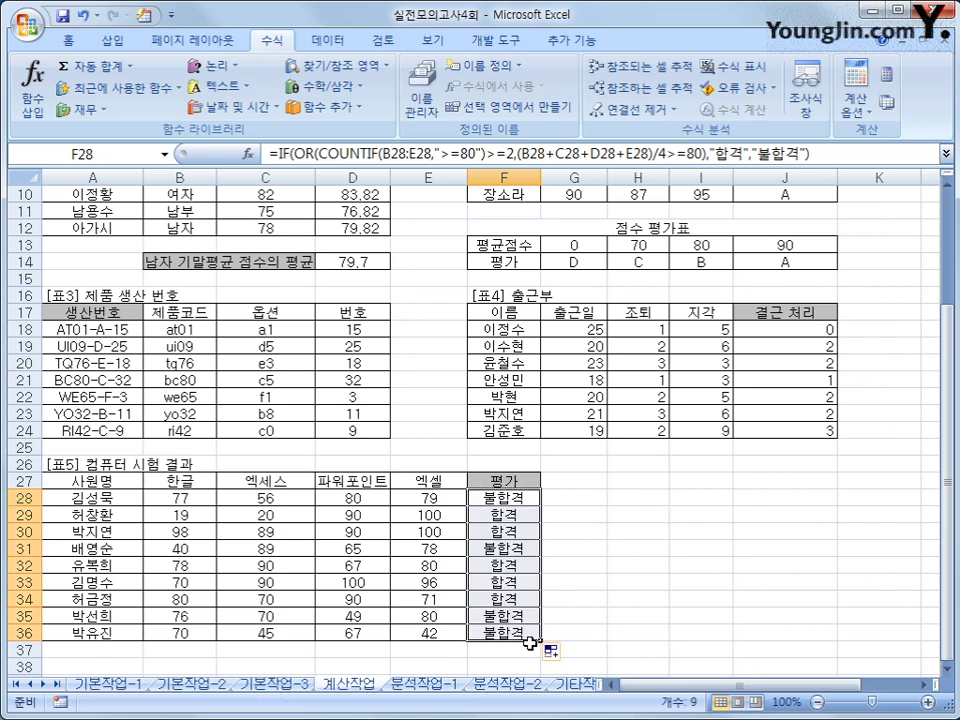
Compare the 평가 results in 표5 with each row's four scores and review the IF formula in F28
{"action": "left_click", "coordinate": [508, 520]}
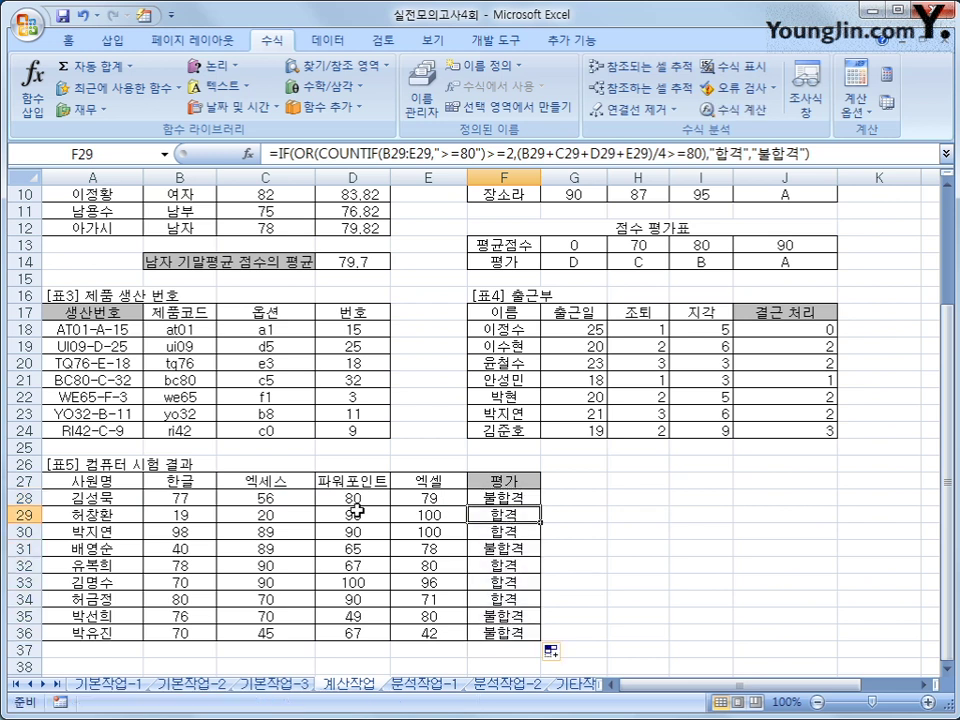
{"action": "left_click_drag", "start_coordinate": [357, 514], "coordinate": [410, 515]}
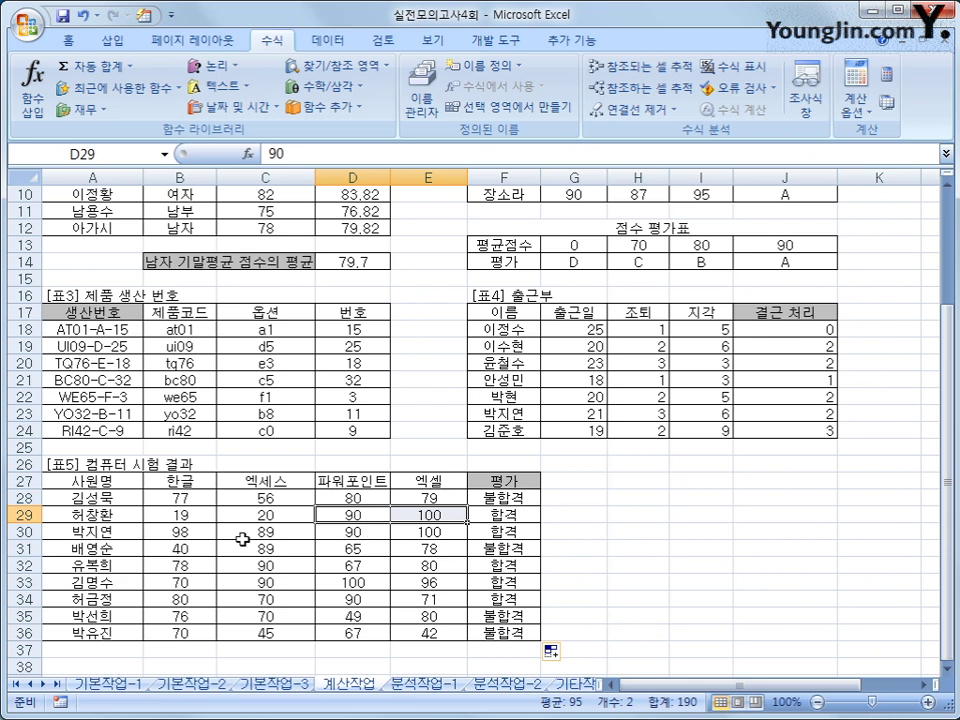
{"action": "left_click_drag", "start_coordinate": [180, 531], "coordinate": [450, 531]}
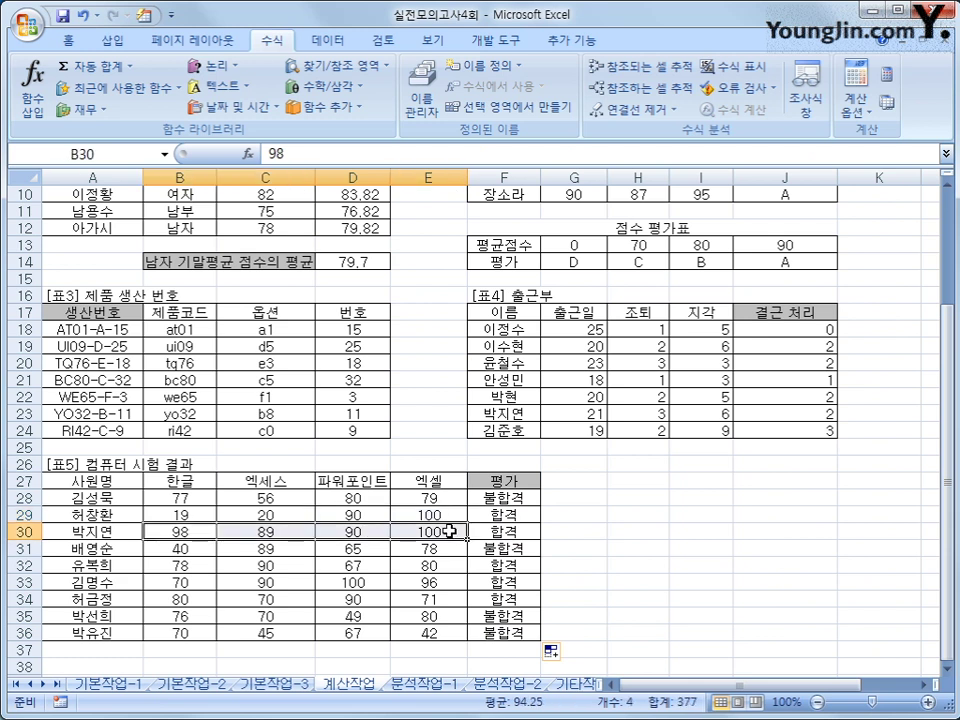
{"action": "left_click", "coordinate": [443, 549]}
{"action": "left_click_drag", "start_coordinate": [186, 549], "coordinate": [408, 549]}
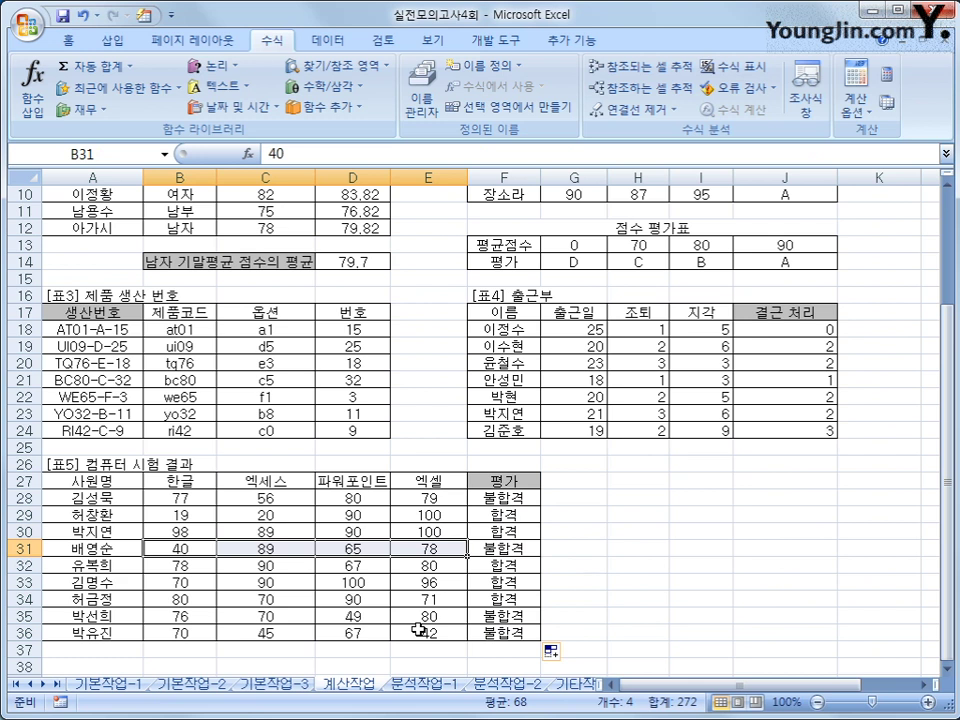
{"action": "left_click_drag", "start_coordinate": [180, 565], "coordinate": [427, 571]}
{"action": "left_click", "coordinate": [426, 599]}
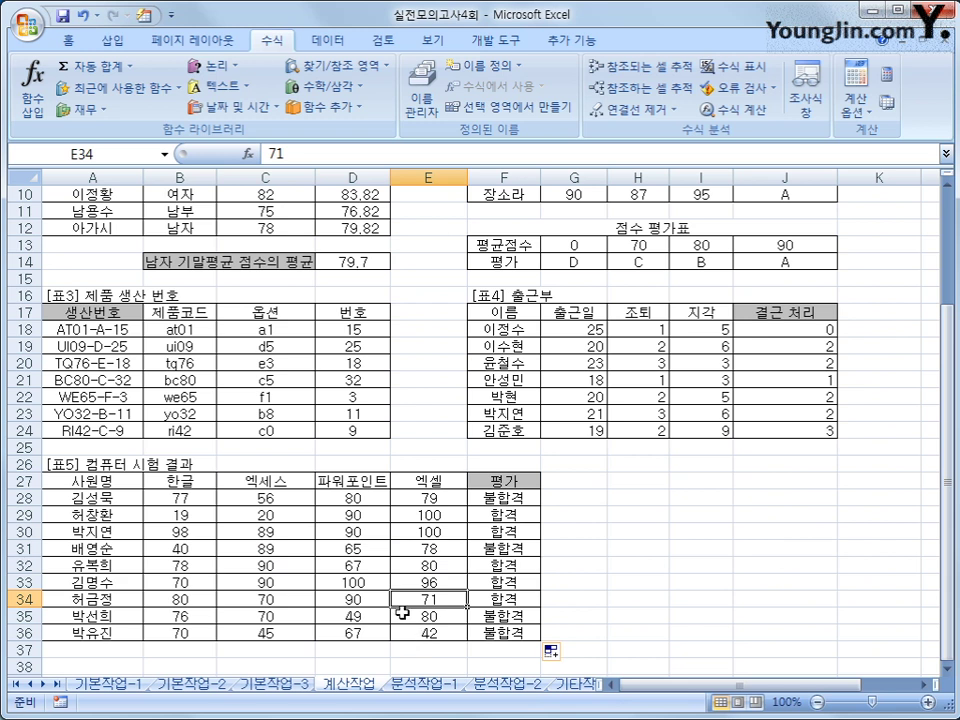
{"action": "left_click", "coordinate": [498, 512]}
{"action": "left_click", "coordinate": [496, 498]}
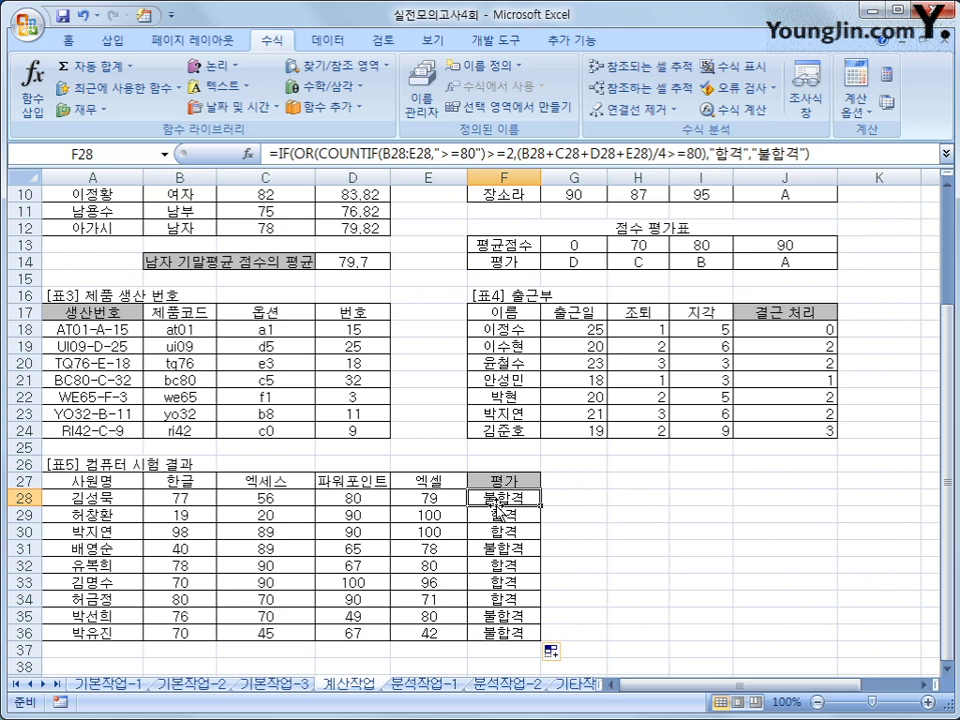
{"action": "scroll", "coordinate": [497, 505], "scroll_direction": "up", "scroll_amount": 3}
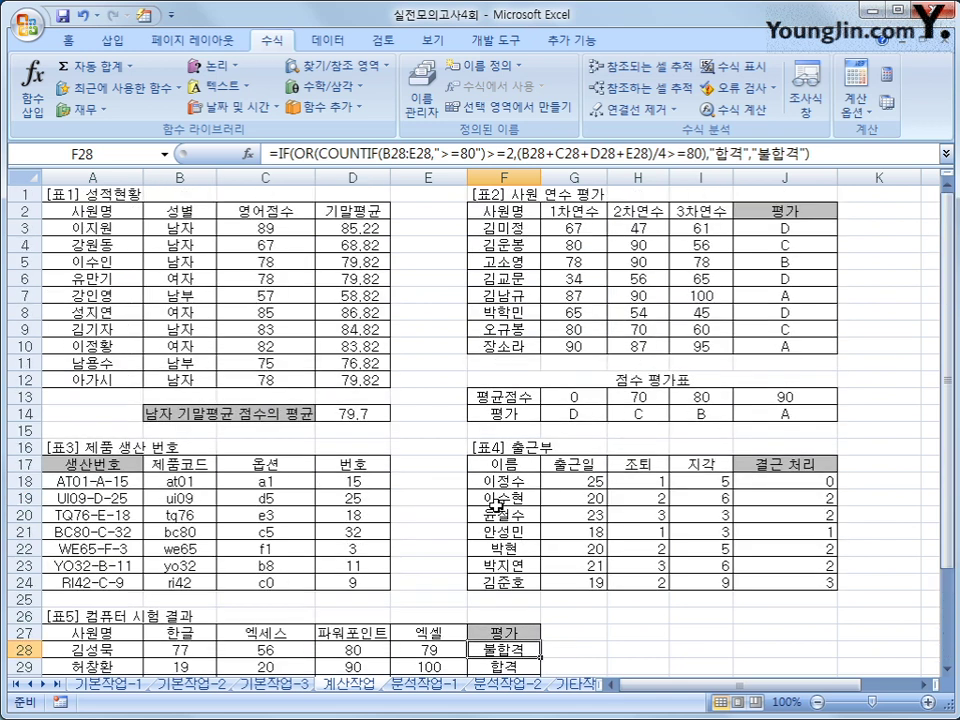